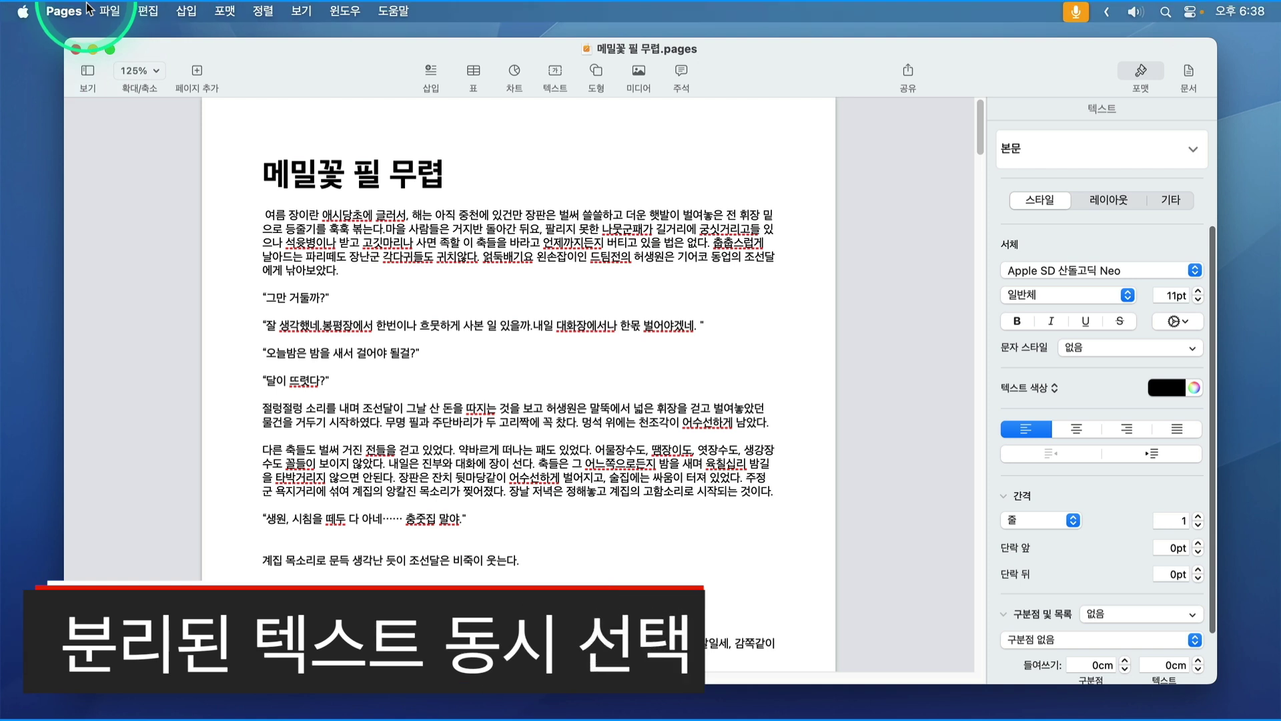
# Step: View the Pages version information and close it
pyautogui.click(79, 12)
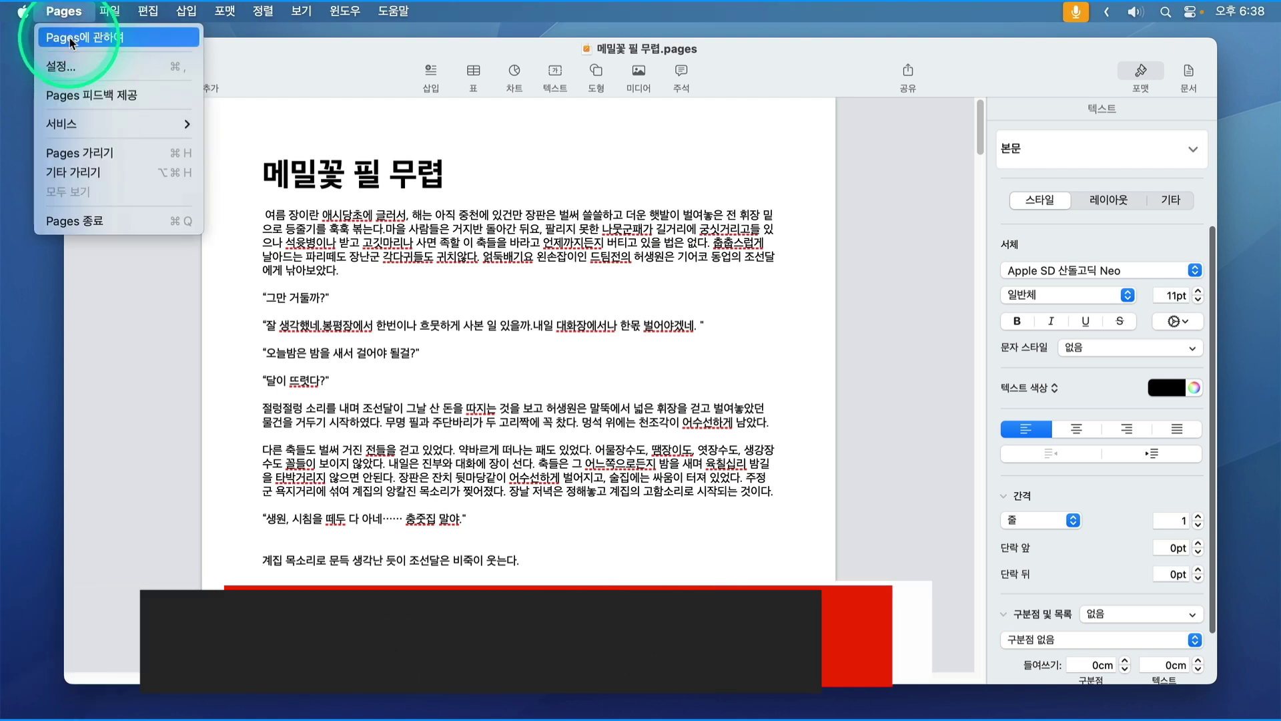
pyautogui.click(72, 40)
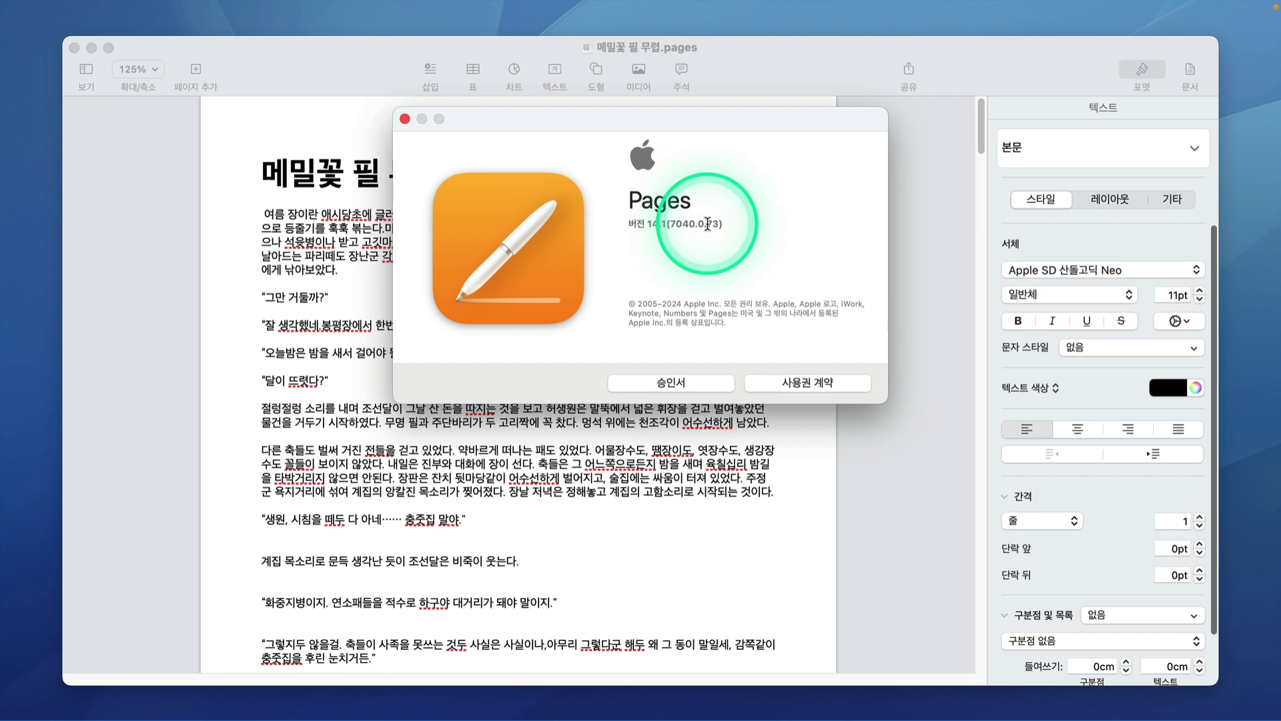
pyautogui.click(884, 531)
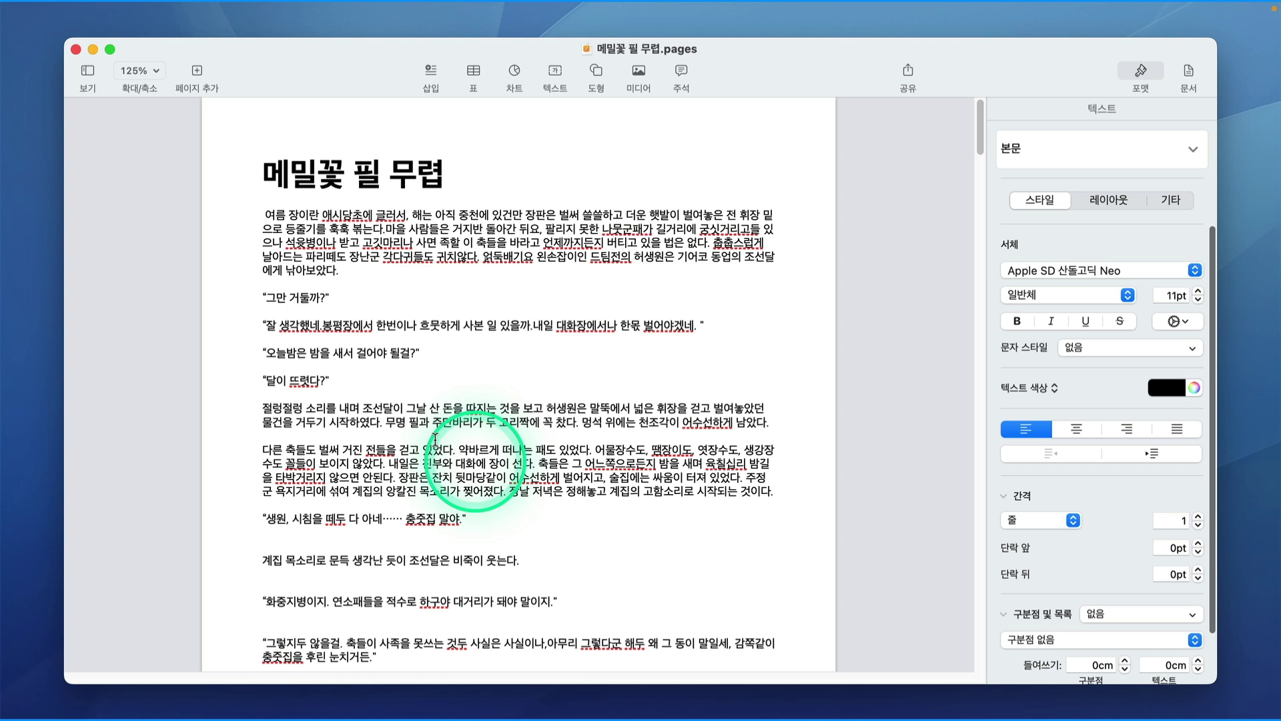
# Step: Select the first body paragraph, the sentence starting "절렁절렁", and the "생원, 시침을" and "화중지병이지" quotes at the same time
pyautogui.moveTo(266, 212); pyautogui.dragTo(558, 253)
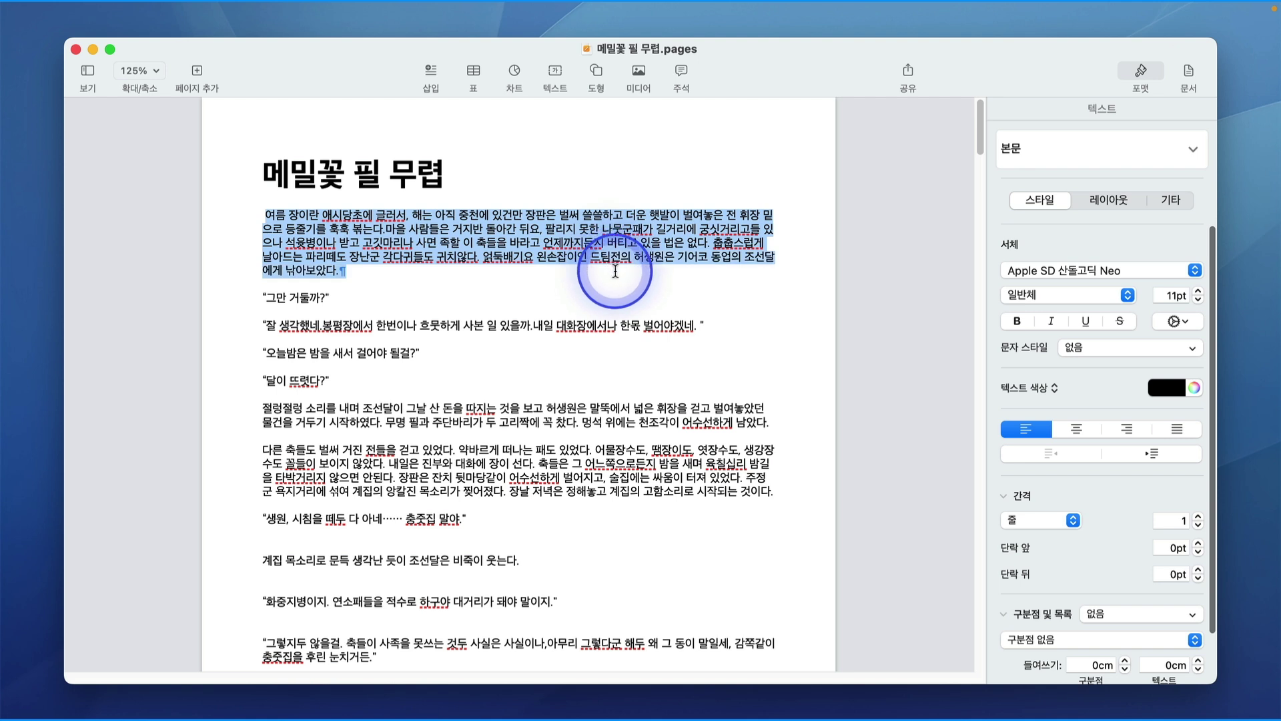
pyautogui.moveTo(616, 272); pyautogui.dragTo(617, 273)
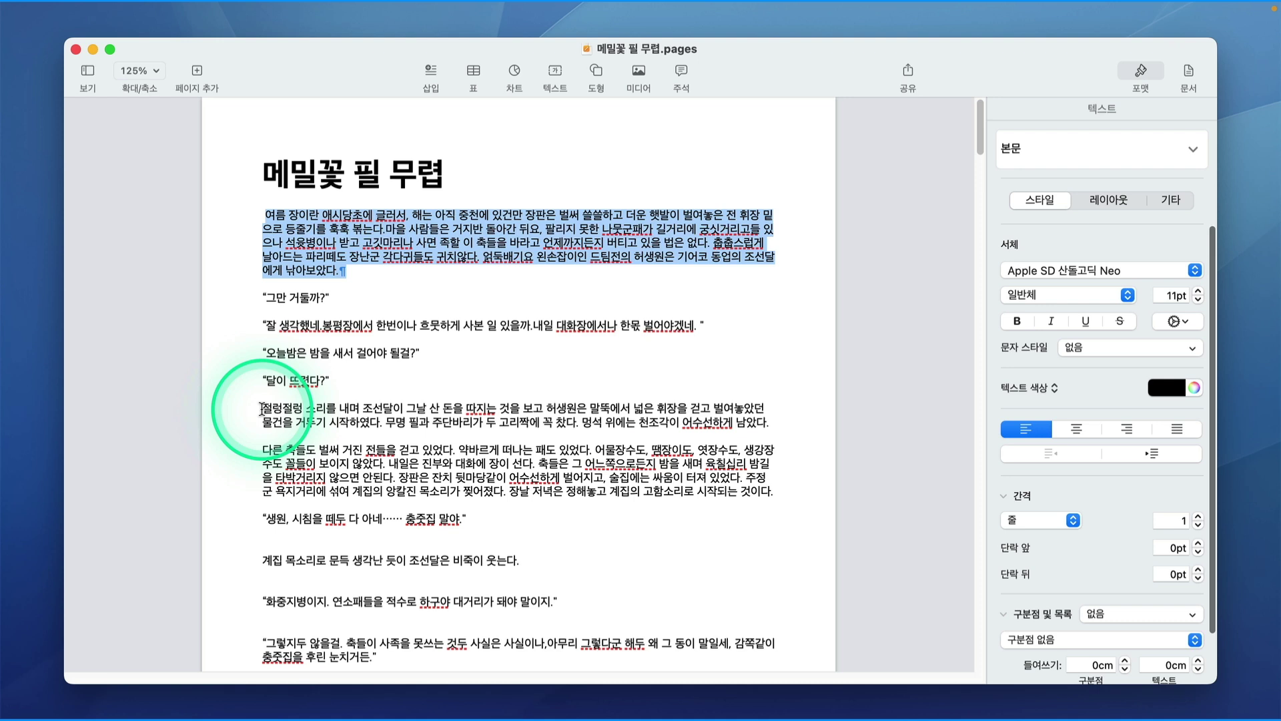
pyautogui.press('super')
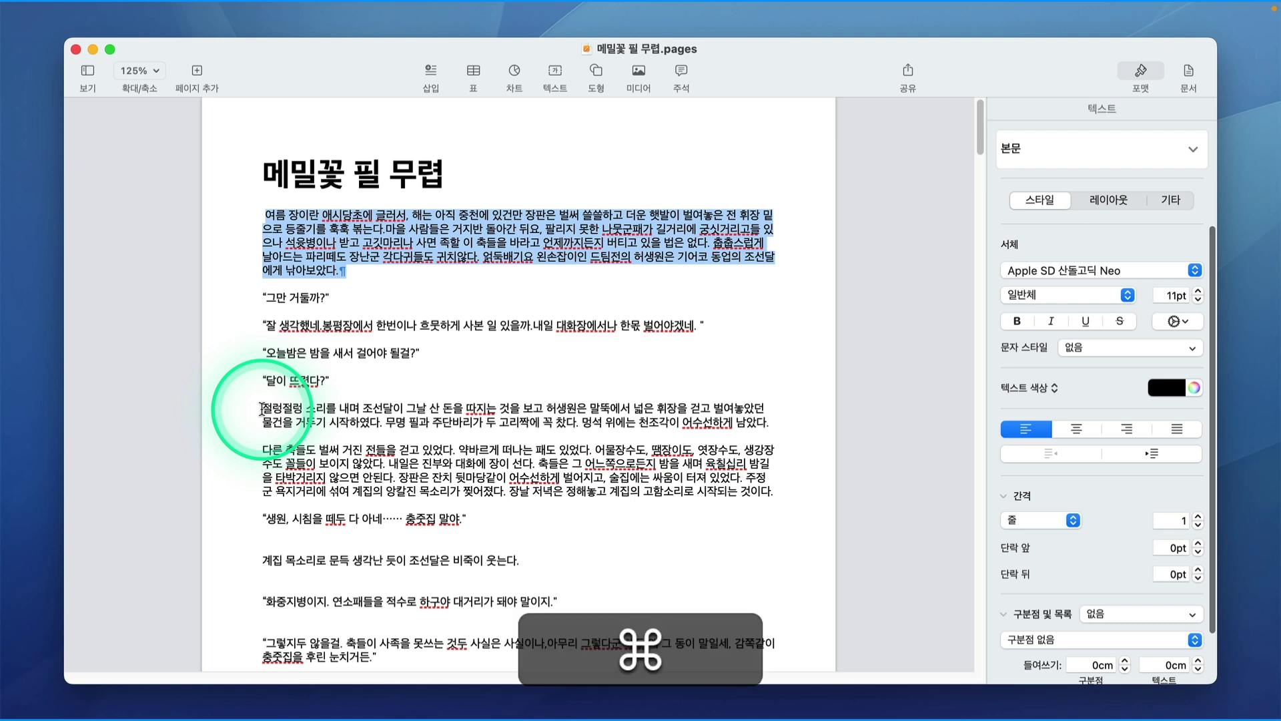
pyautogui.moveTo(261, 408); pyautogui.dragTo(384, 426)
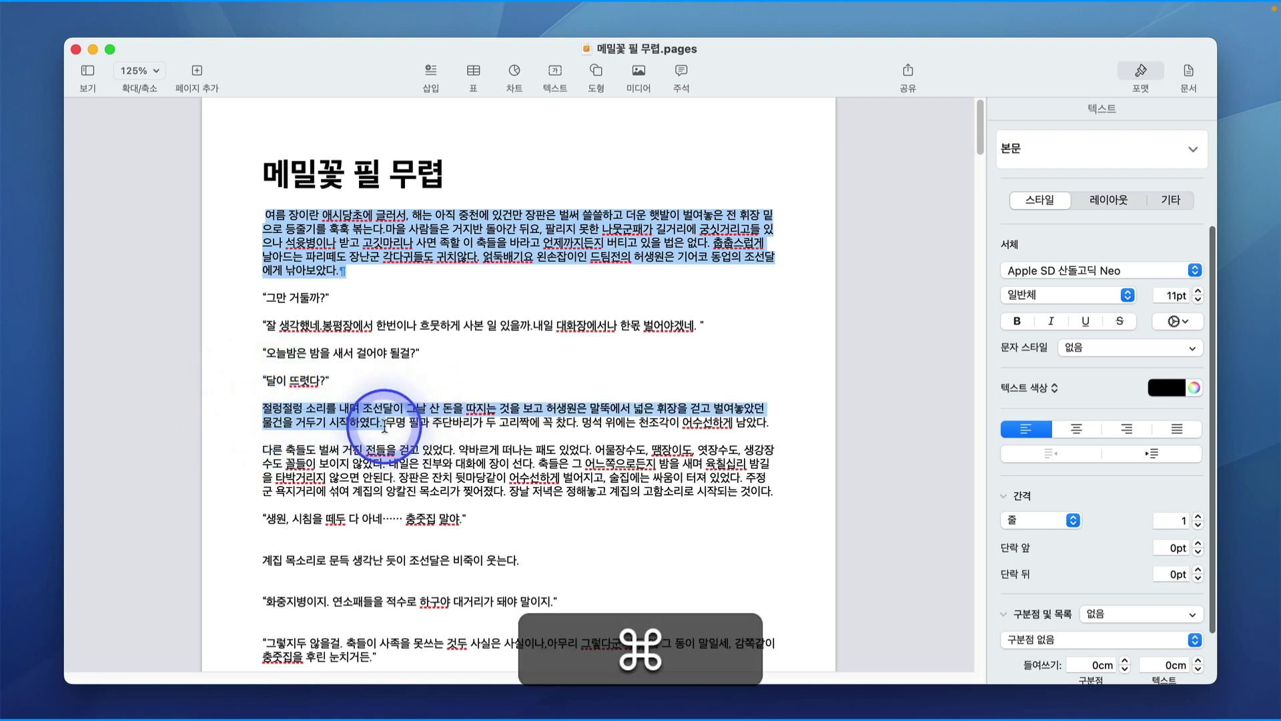
pyautogui.moveTo(267, 521); pyautogui.dragTo(468, 520)
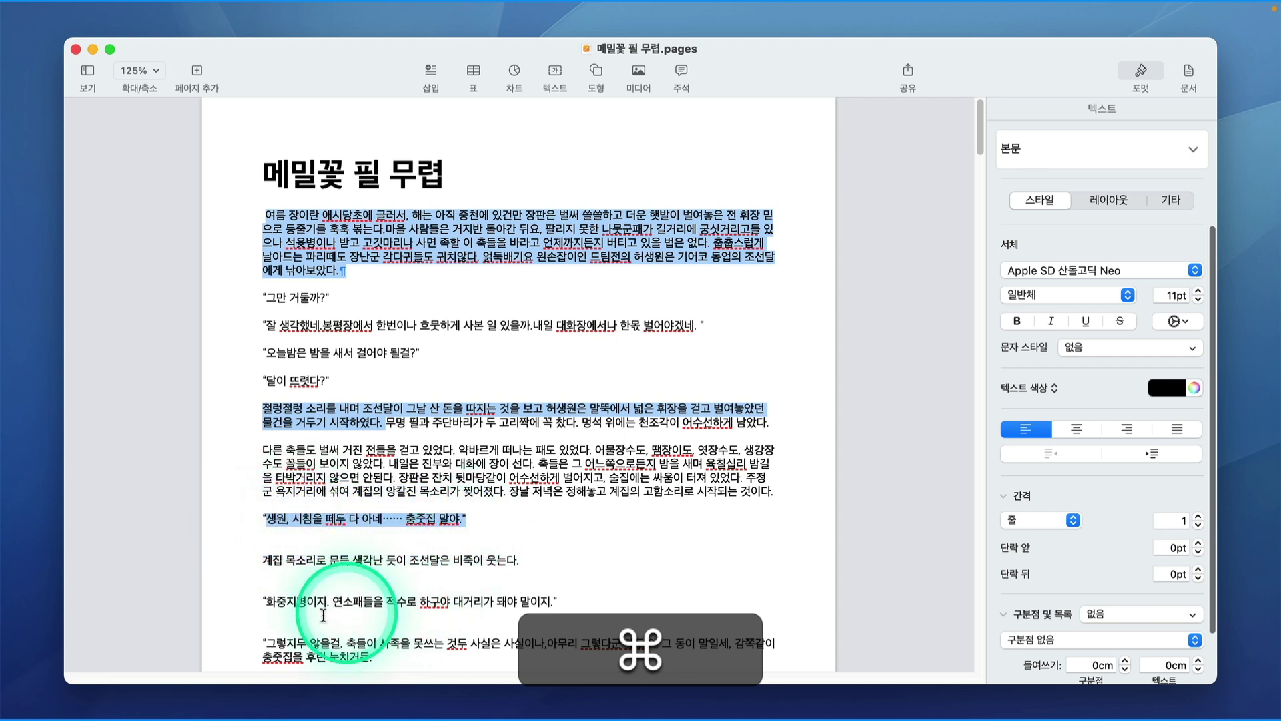
pyautogui.moveTo(265, 602); pyautogui.dragTo(563, 601)
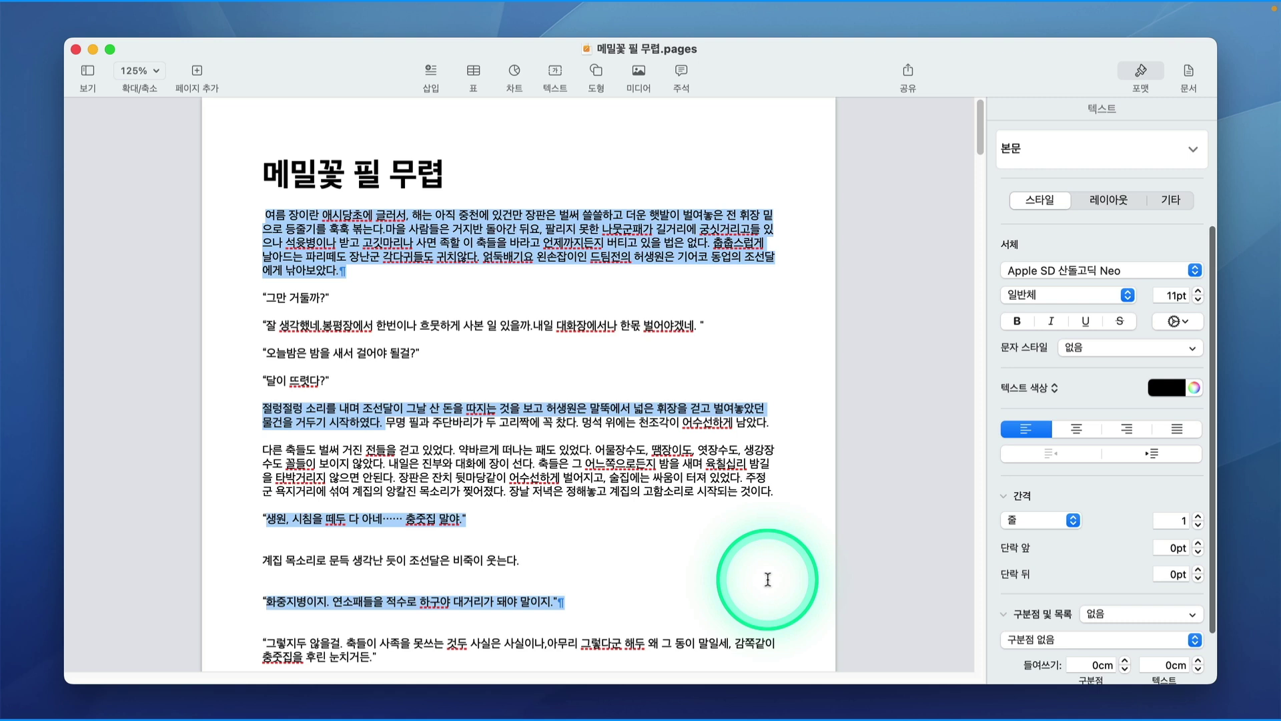
# Step: Clear the selection and show the document's layout boundaries
pyautogui.click(771, 462)
pyautogui.click(300, 11)
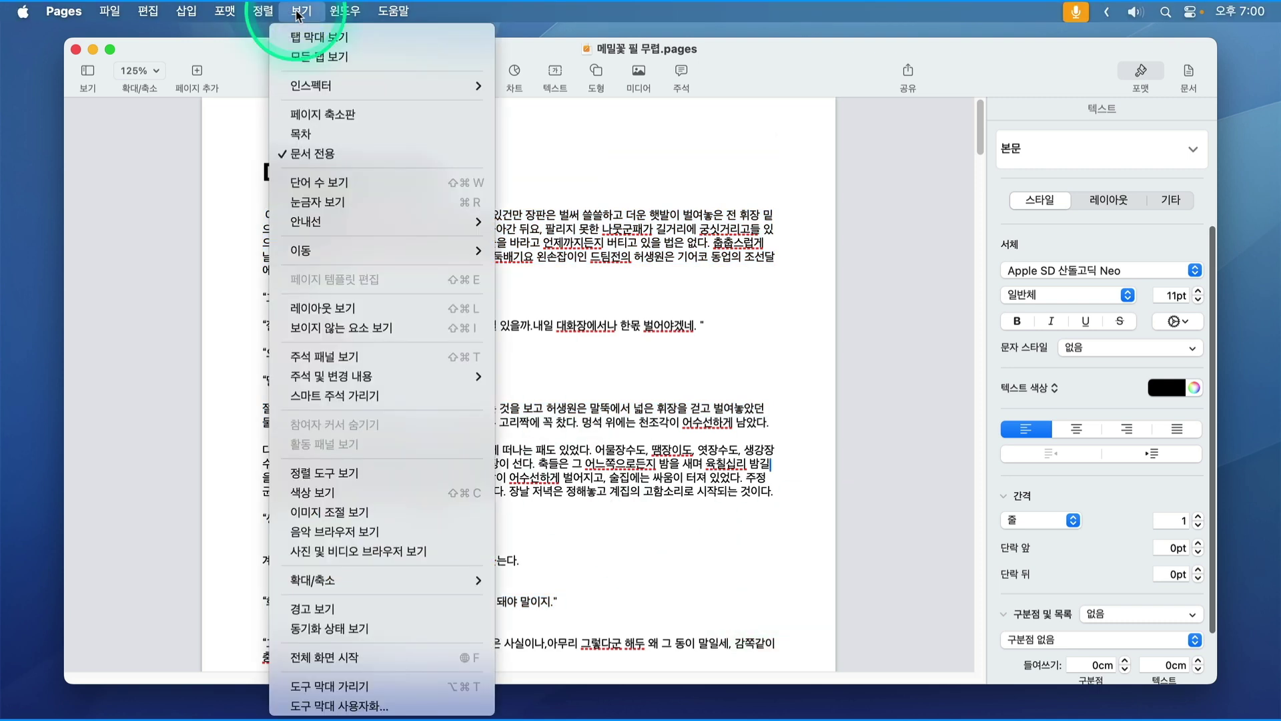
pyautogui.click(391, 308)
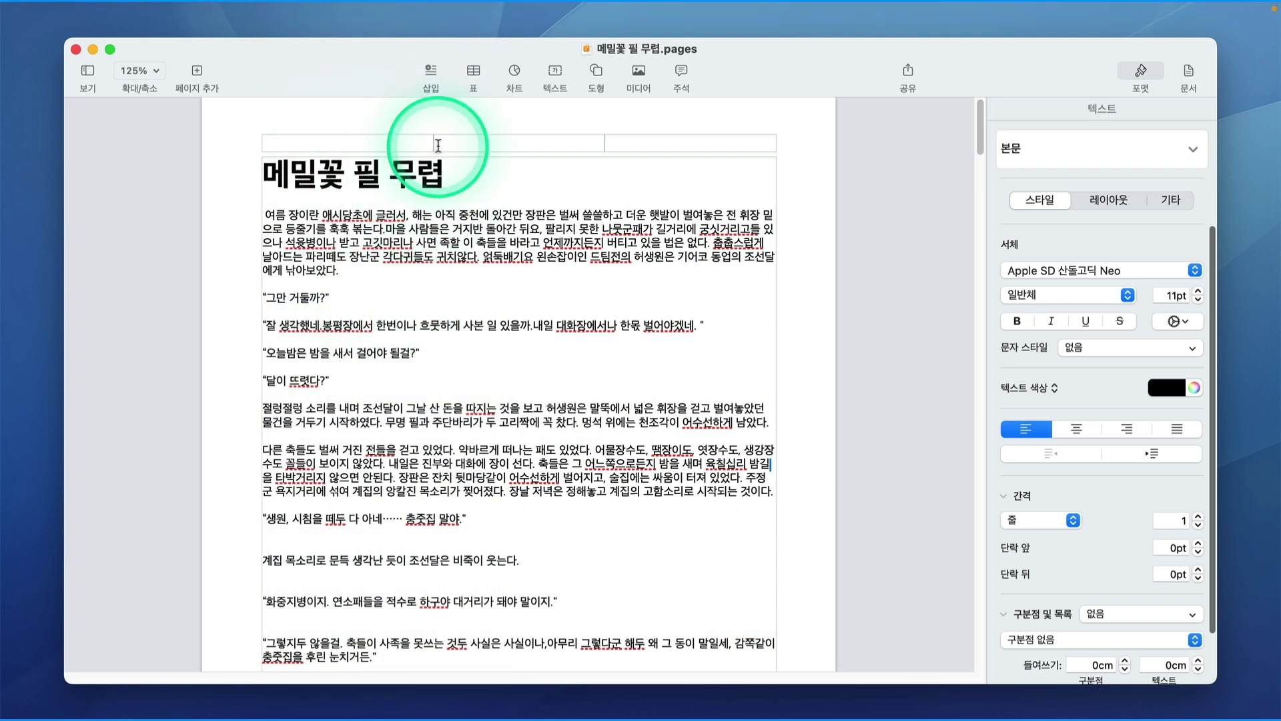
# Step: Select the "무어, 그 애숭이가?" line, the "그길만은" line and the page's final paragraph together as separate selections
pyautogui.scroll(-5, 827, 491)
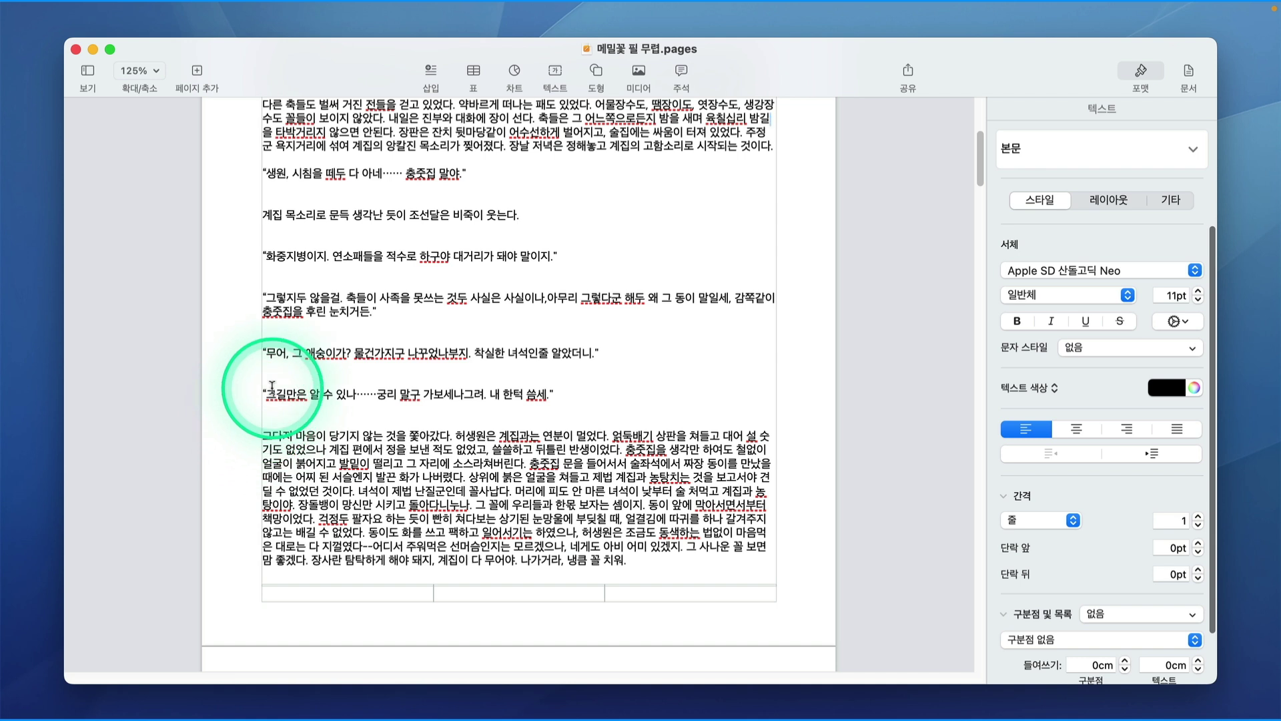
pyautogui.moveTo(266, 352); pyautogui.dragTo(605, 351)
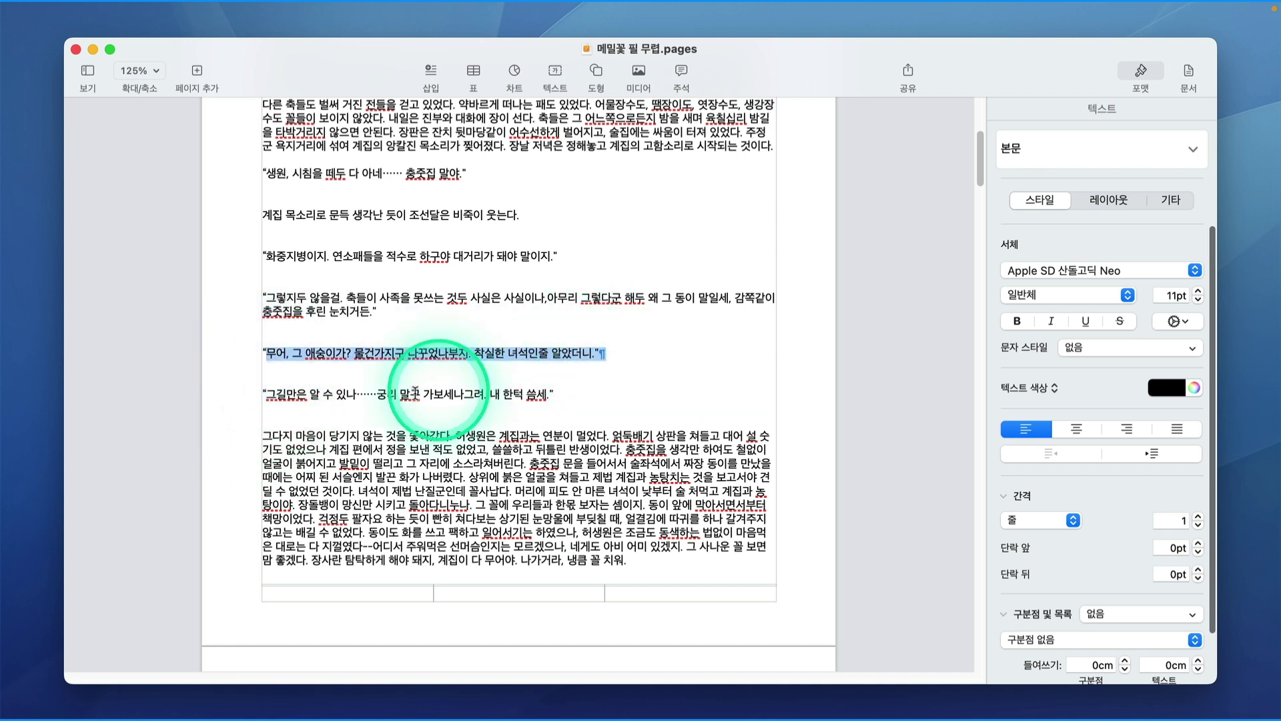
pyautogui.moveTo(264, 394); pyautogui.dragTo(555, 395)
pyautogui.moveTo(270, 440); pyautogui.dragTo(847, 538)
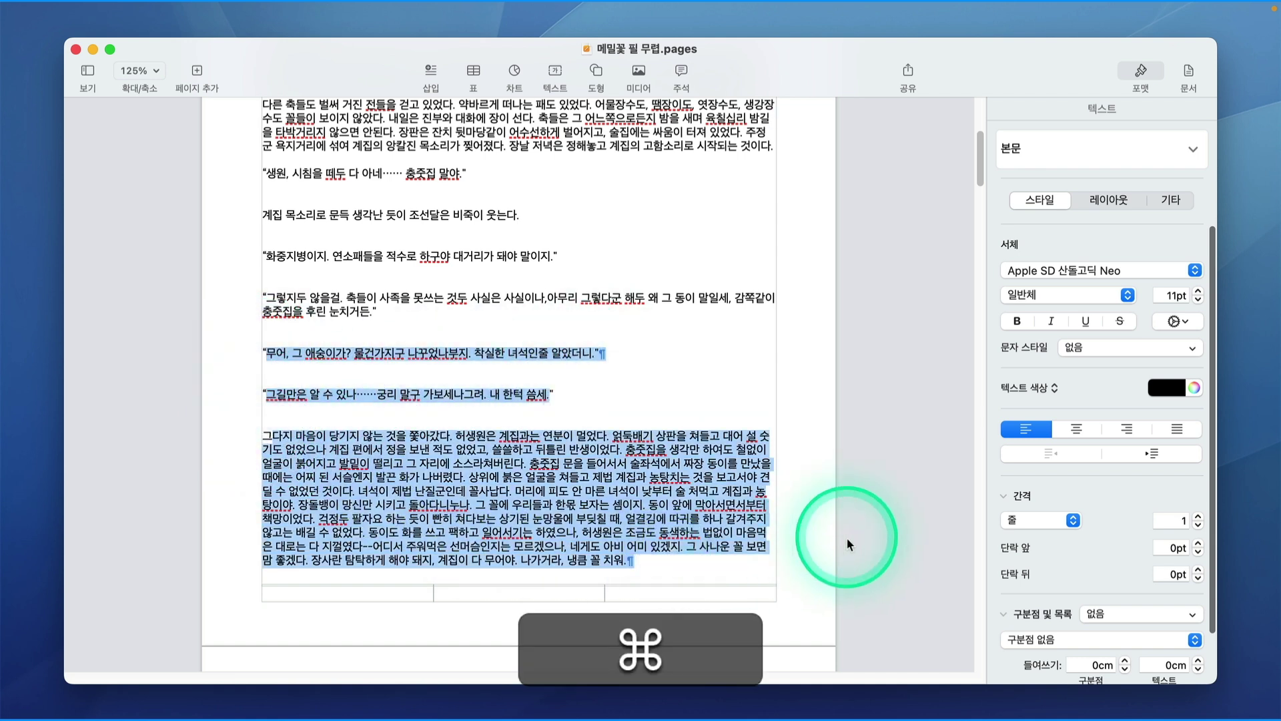
pyautogui.scroll(-1, 847, 537)
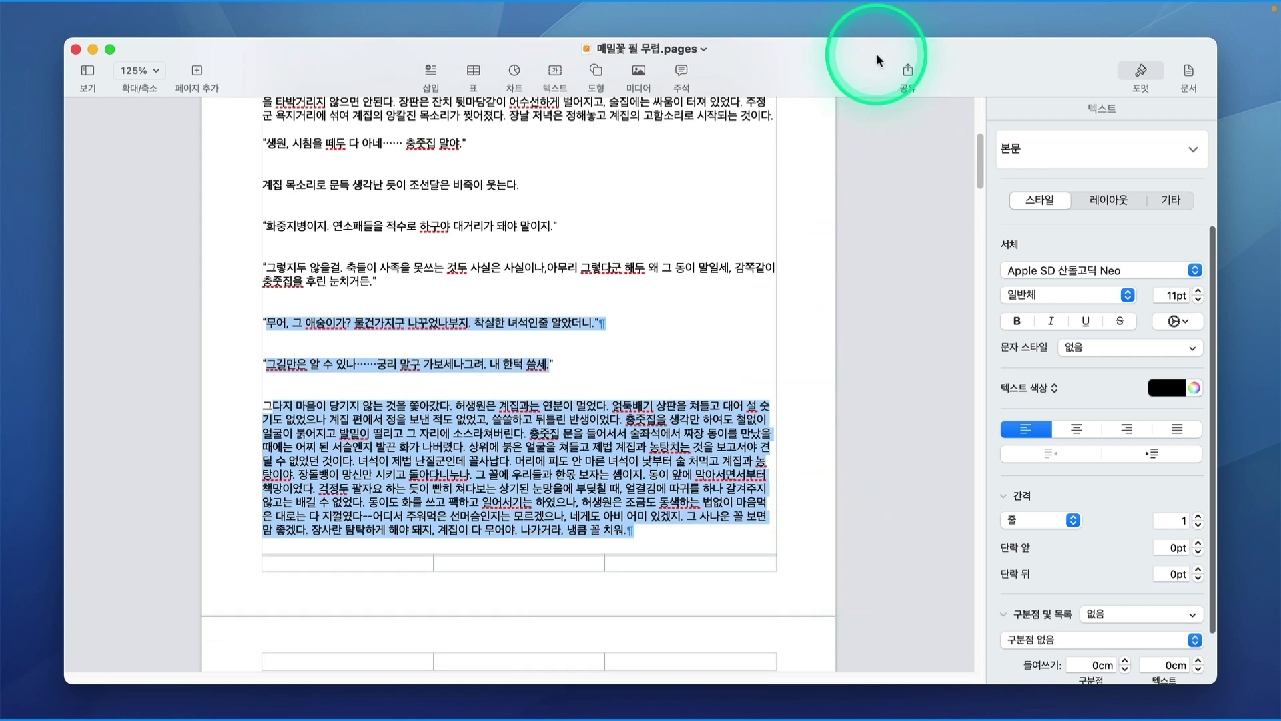
# Step: Tile the 메밀꽃 필 무렵.pages window to the left half of the screen and bring up 무제.pages beside it
pyautogui.hotkey('ctrl', 'alt', 'Left')
pyautogui.moveTo(881, 707)
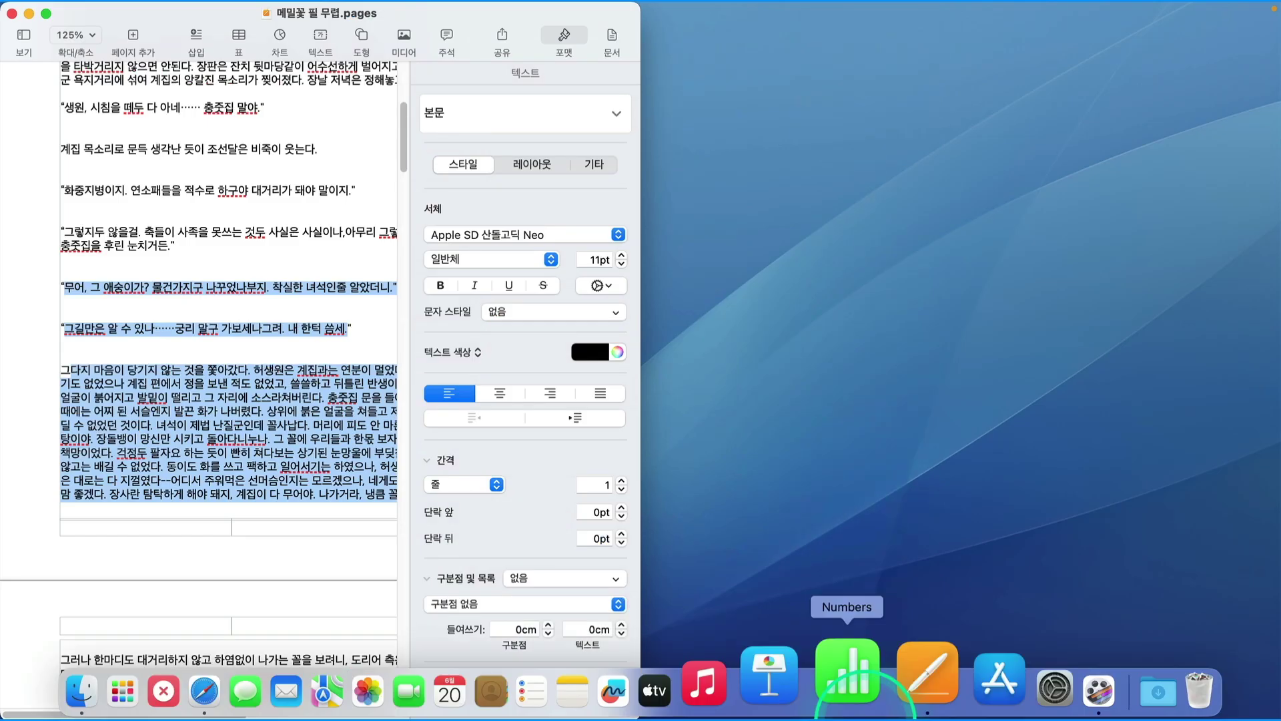
pyautogui.rightClick(892, 685)
pyautogui.click(867, 477)
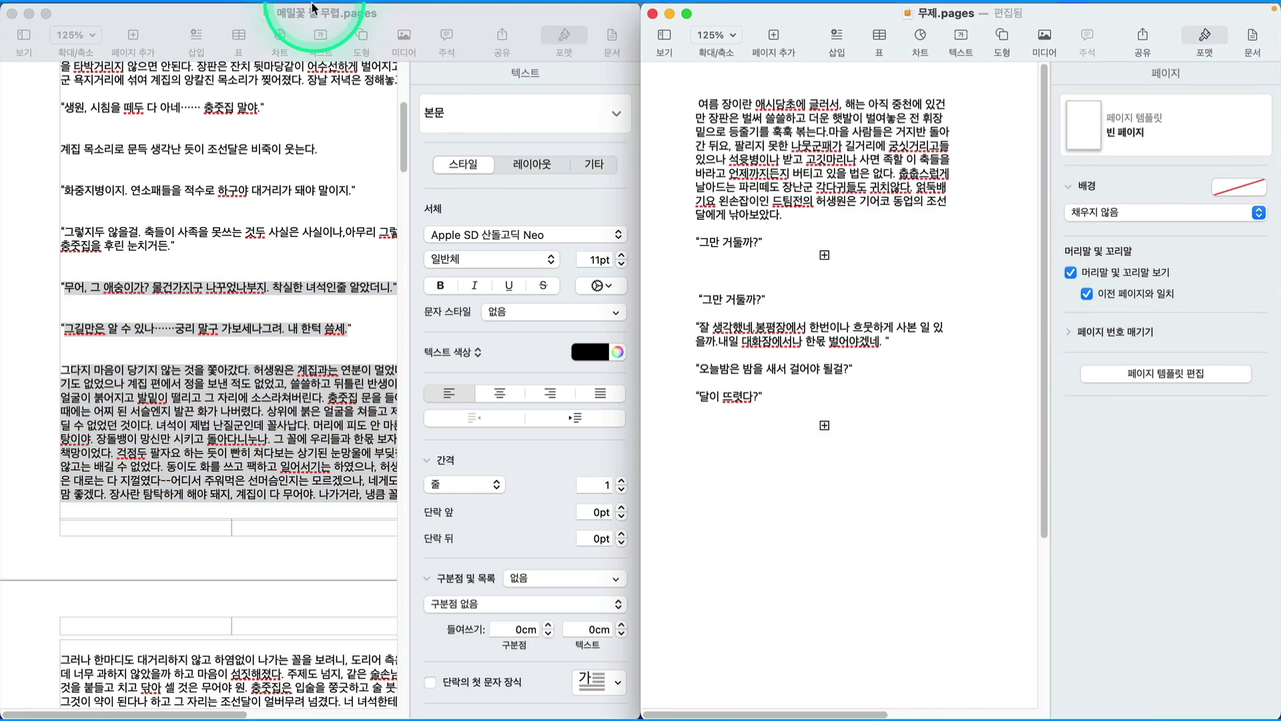
# Step: Show the layout boundaries in 무제.pages and move both of its text boxes lower on the page
pyautogui.click(296, 17)
pyautogui.click(321, 307)
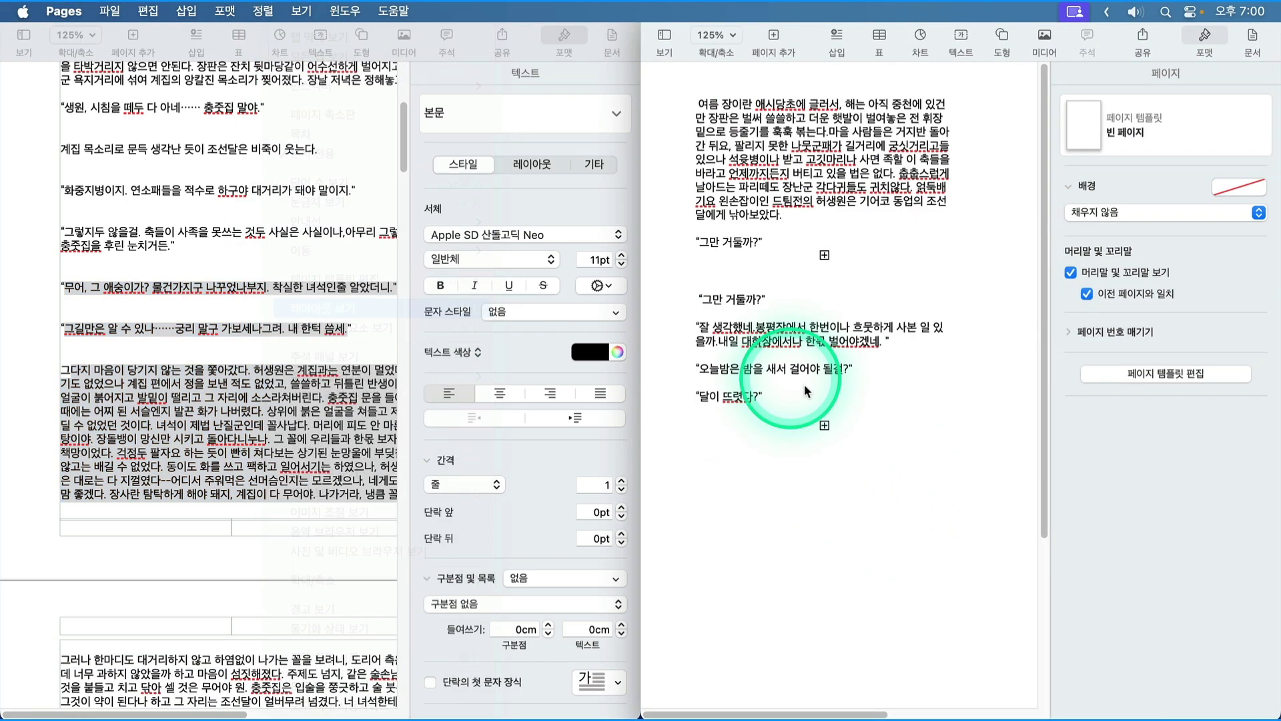
pyautogui.moveTo(775, 332); pyautogui.dragTo(827, 454)
pyautogui.moveTo(779, 163); pyautogui.dragTo(796, 225)
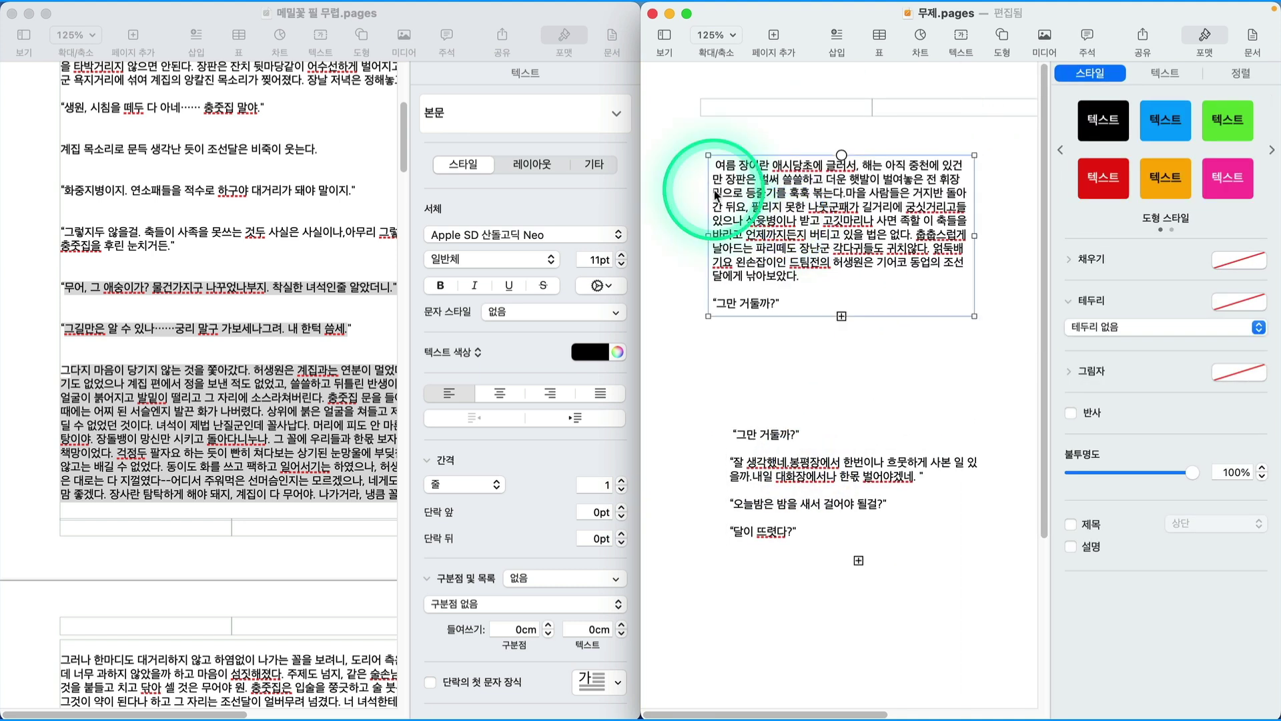
# Step: Select the first paragraph in the upper text box and try to add text from the lower text box to the selection
pyautogui.moveTo(721, 168); pyautogui.dragTo(836, 273)
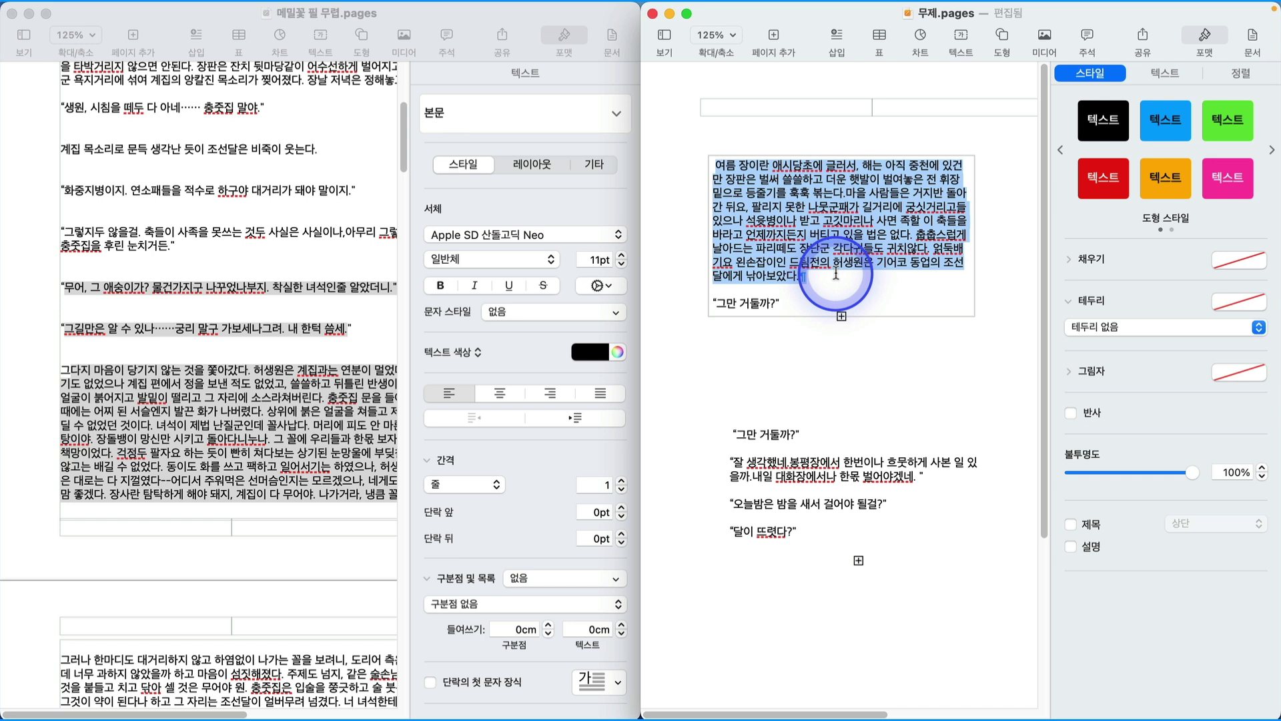
pyautogui.keyDown('super'); pyautogui.click(743, 439); pyautogui.keyUp('super')
pyautogui.keyDown('super'); pyautogui.click(737, 433); pyautogui.keyUp('super')
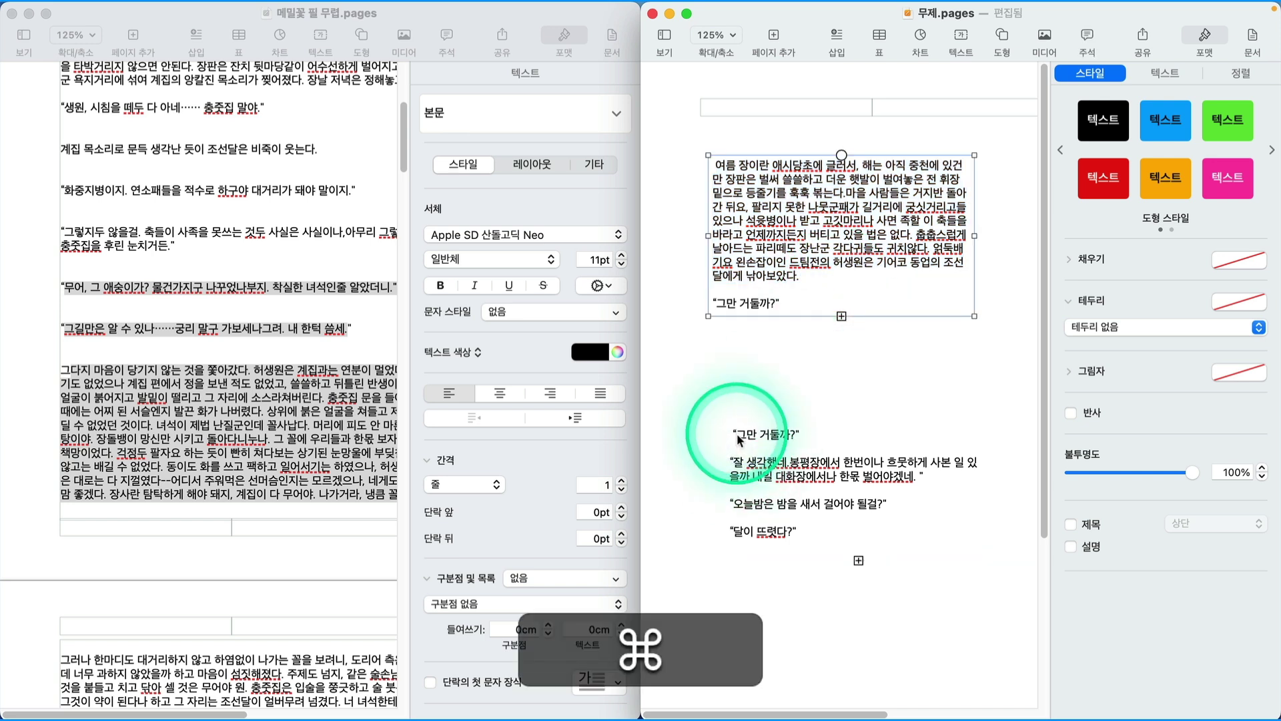
# Step: Select the lower text box's first two quotes plus "달이 뜨렷다?", and try to add text from the upper text box
pyautogui.click(737, 435)
pyautogui.moveTo(737, 435); pyautogui.dragTo(909, 452)
pyautogui.click(726, 408)
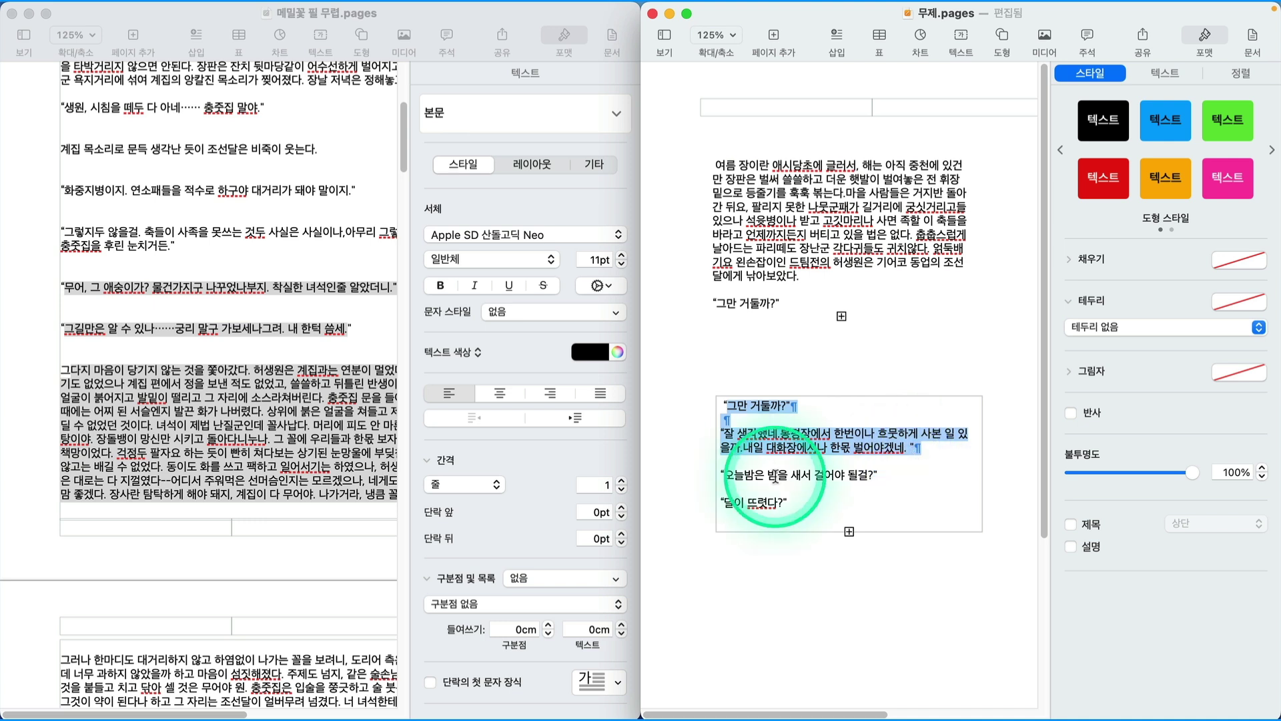
pyautogui.moveTo(726, 505); pyautogui.dragTo(752, 518)
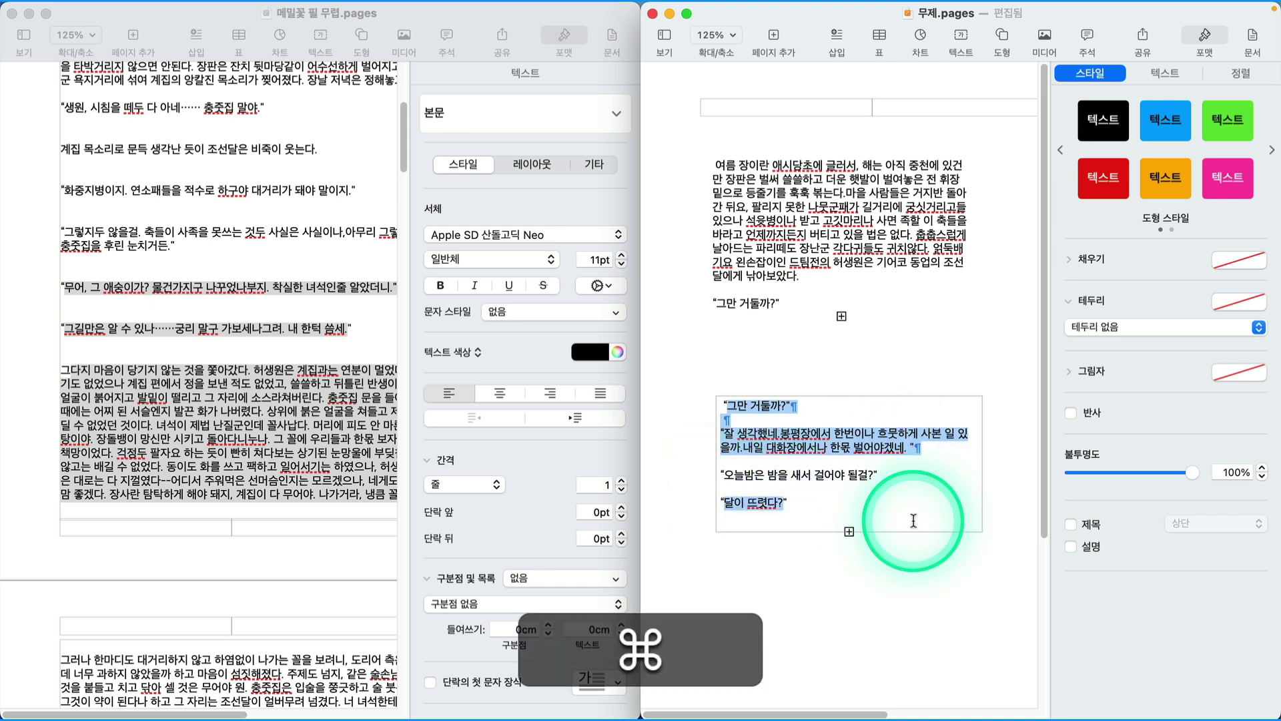
pyautogui.keyDown('super'); pyautogui.click(724, 227); pyautogui.keyUp('super')
pyautogui.keyDown('super'); pyautogui.click(915, 298); pyautogui.keyUp('super')
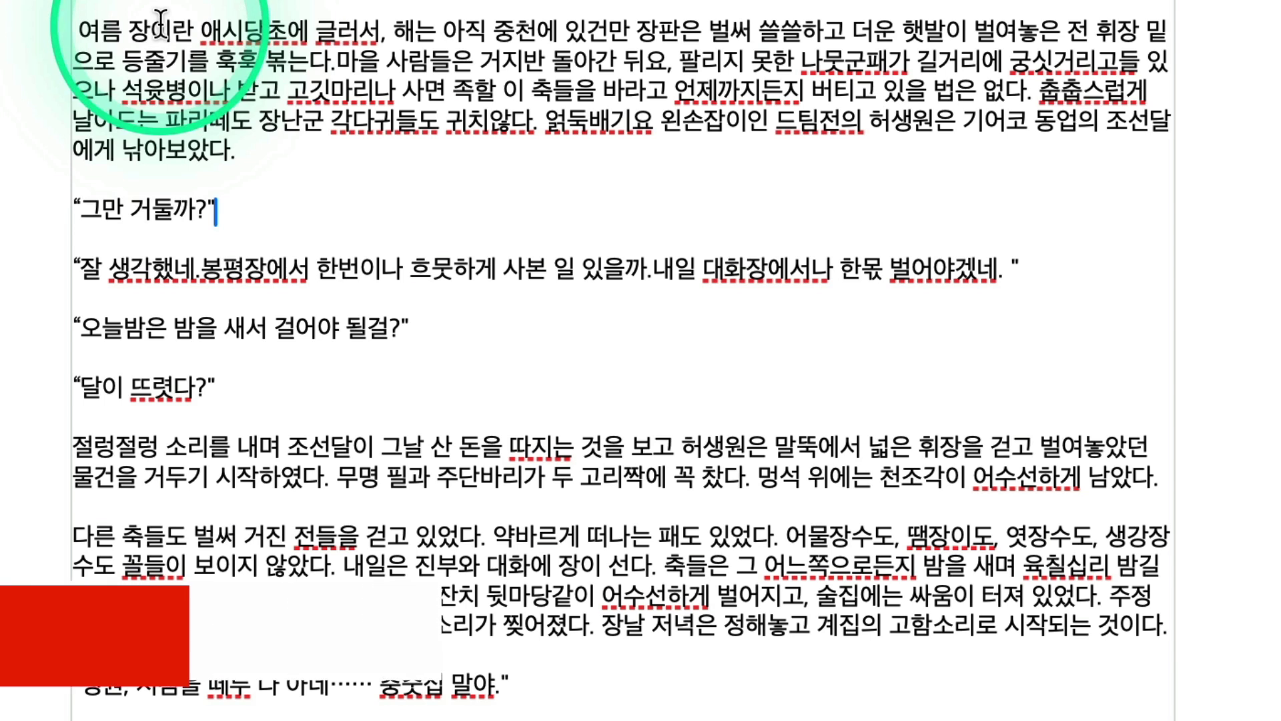
# Step: In 메밀꽃 필 무렵.pages, select word by word from "장이란" to "궁싯거리고들" and from "축들도" to "어느쪽으로든지", then clear the selection
pyautogui.doubleClick(277, 265)
pyautogui.moveTo(160, 20); pyautogui.dragTo(1016, 67)
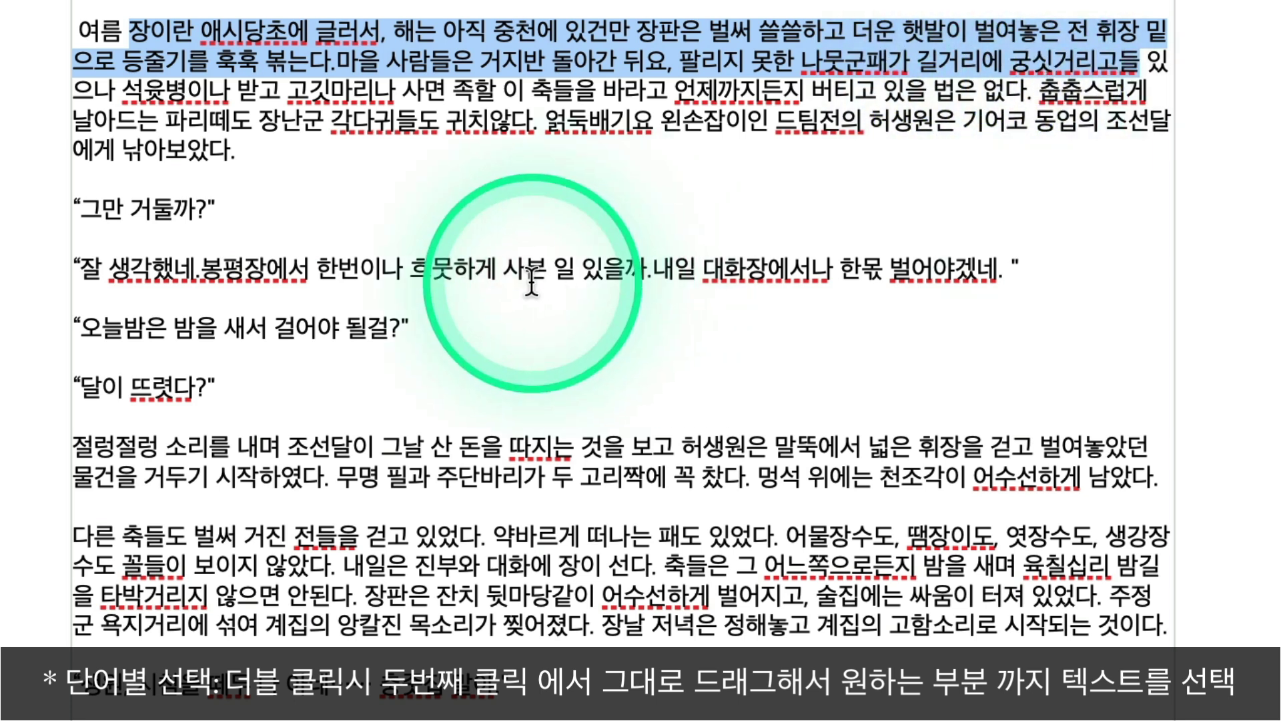
pyautogui.doubleClick(155, 537)
pyautogui.moveTo(155, 537); pyautogui.dragTo(657, 571)
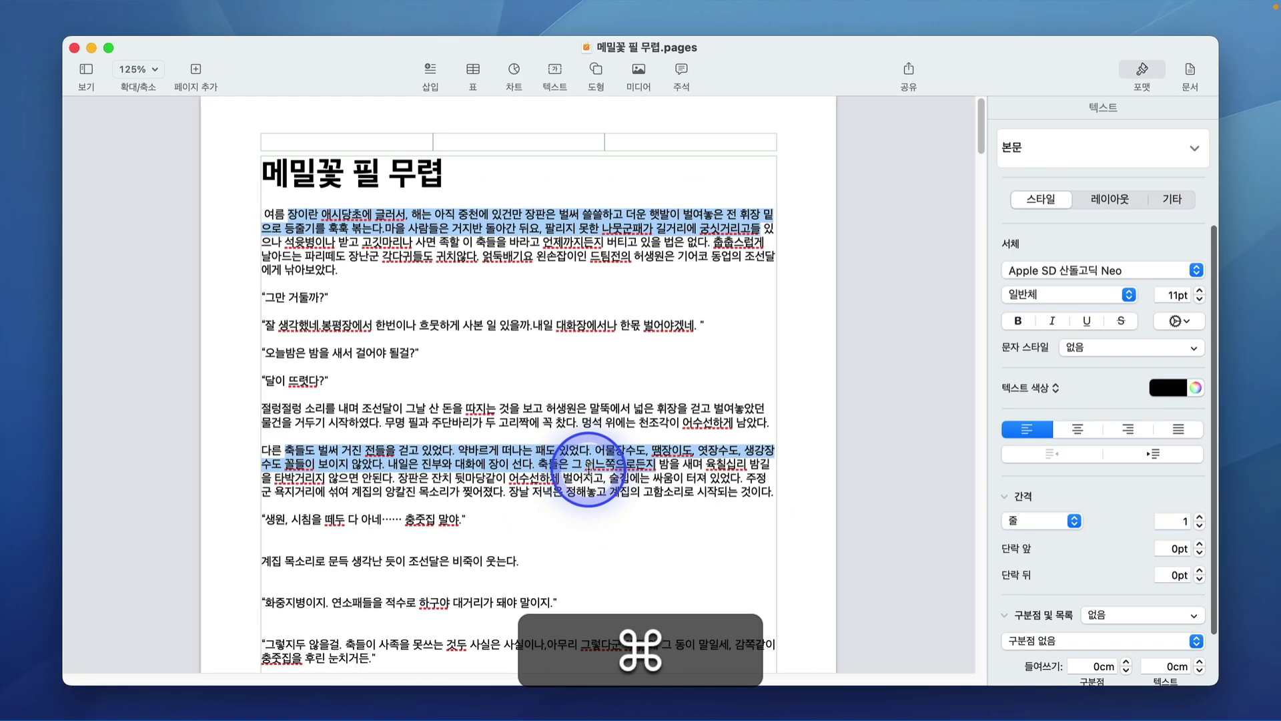
pyautogui.moveTo(588, 471); pyautogui.dragTo(709, 523)
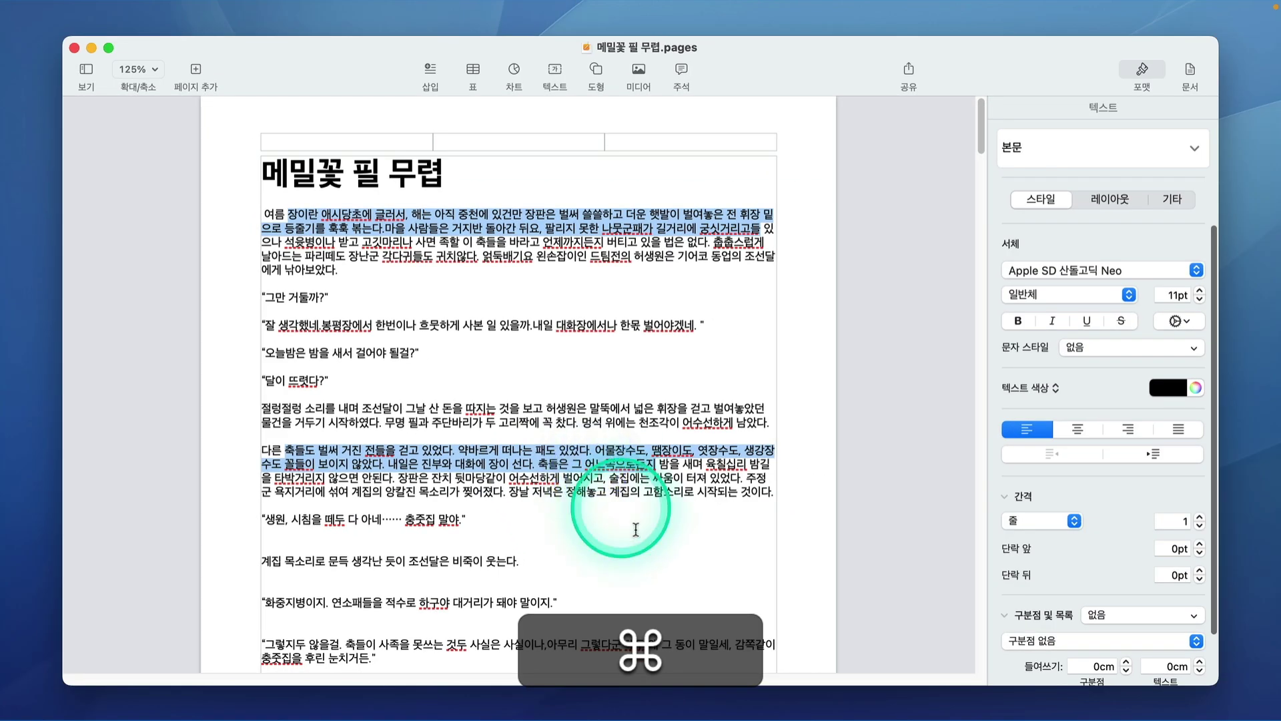
pyautogui.scroll(-3, 752, 272)
pyautogui.click(752, 271)
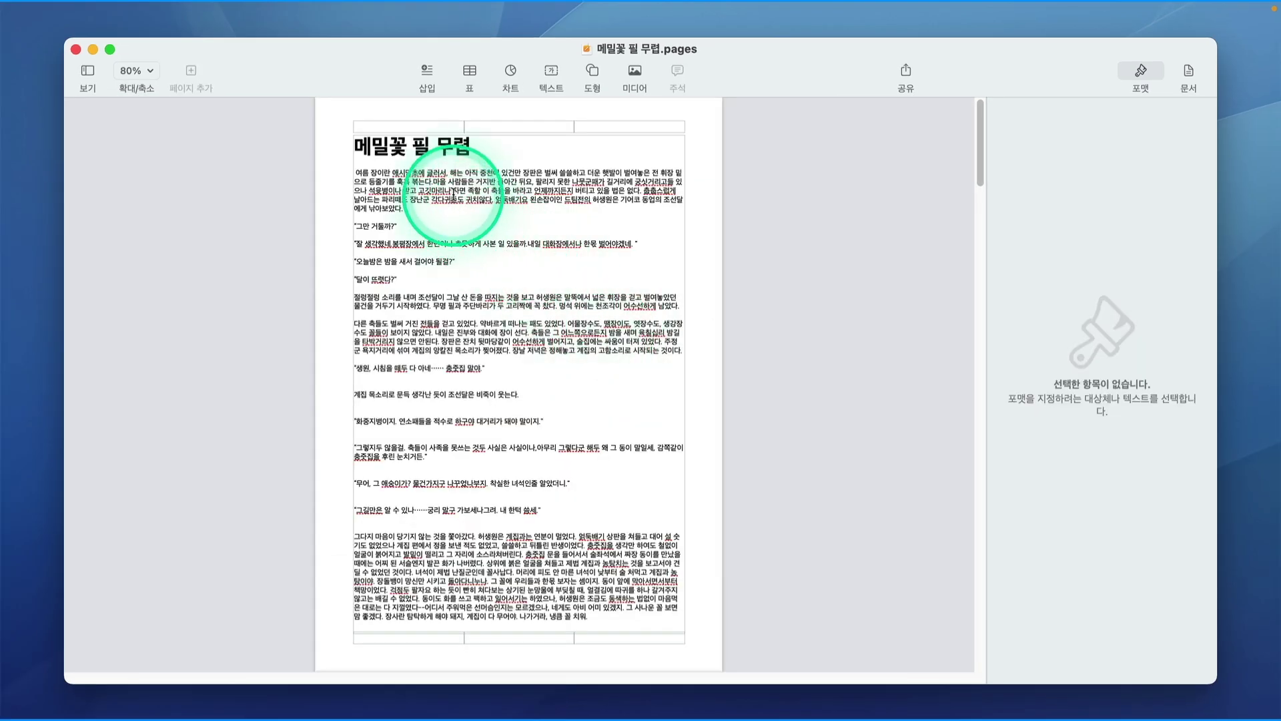
# Step: Select the whole first paragraph, the "다른 축들도" paragraph and the page's last paragraph simultaneously, then clear the selection
pyautogui.tripleClick(453, 191)
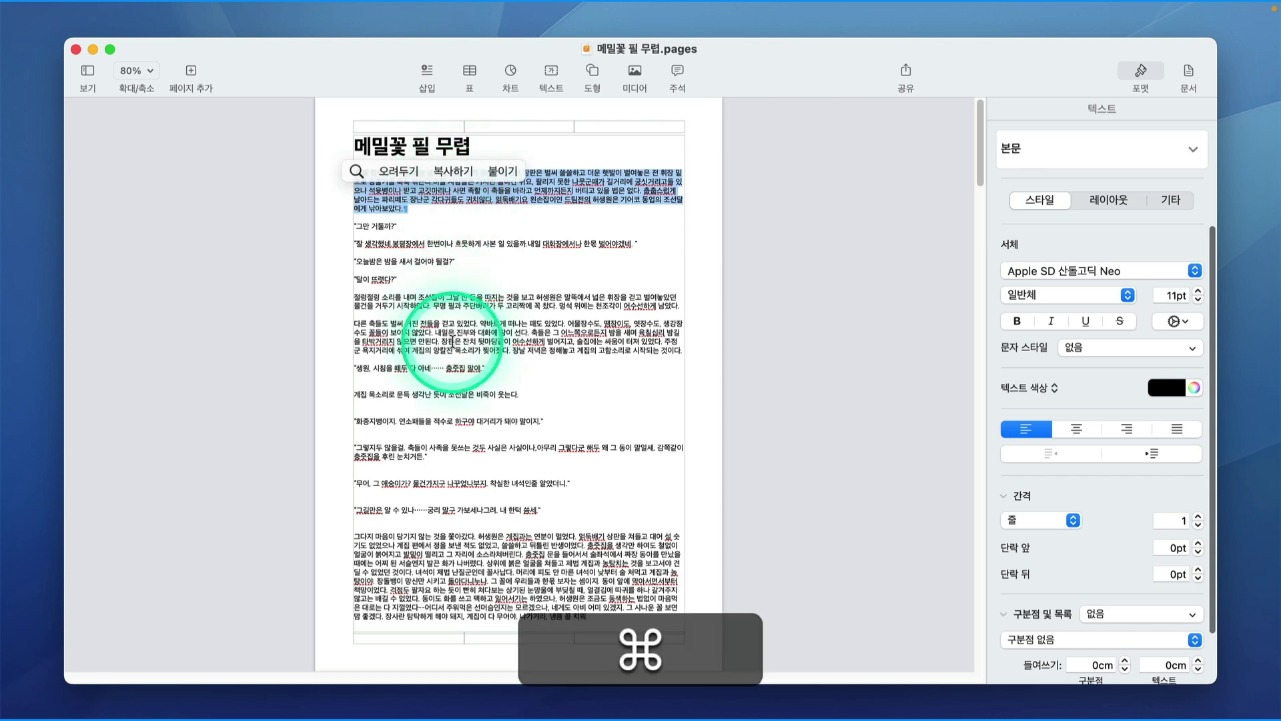
pyautogui.click(453, 342)
pyautogui.keyDown('super'); pyautogui.tripleClick(453, 342); pyautogui.keyUp('super')
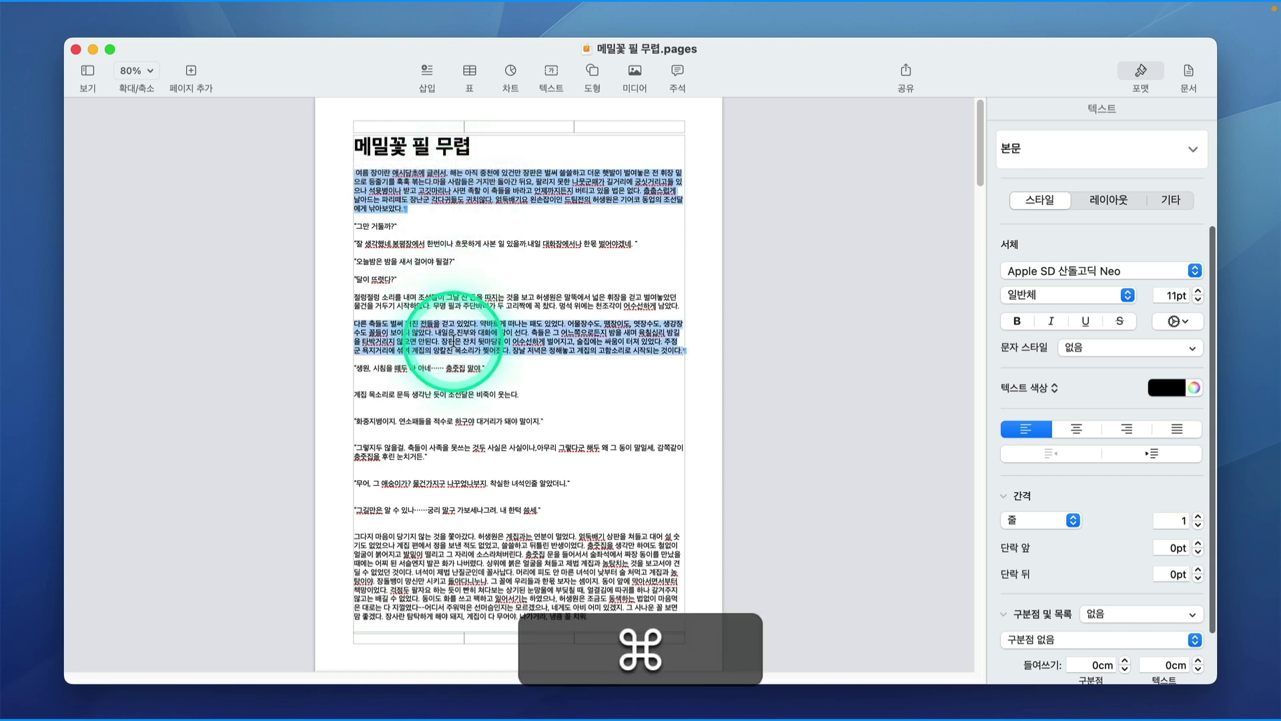
pyautogui.keyDown('super'); pyautogui.tripleClick(512, 553); pyautogui.keyUp('super')
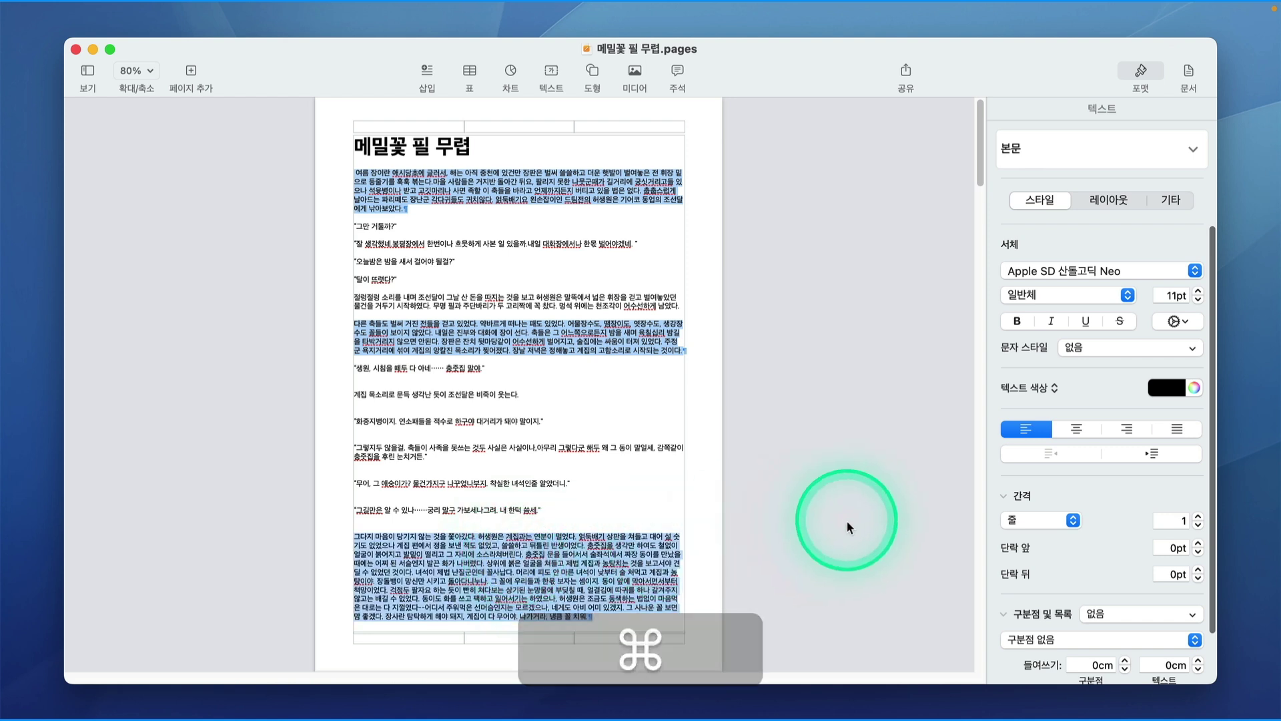
pyautogui.click(847, 521)
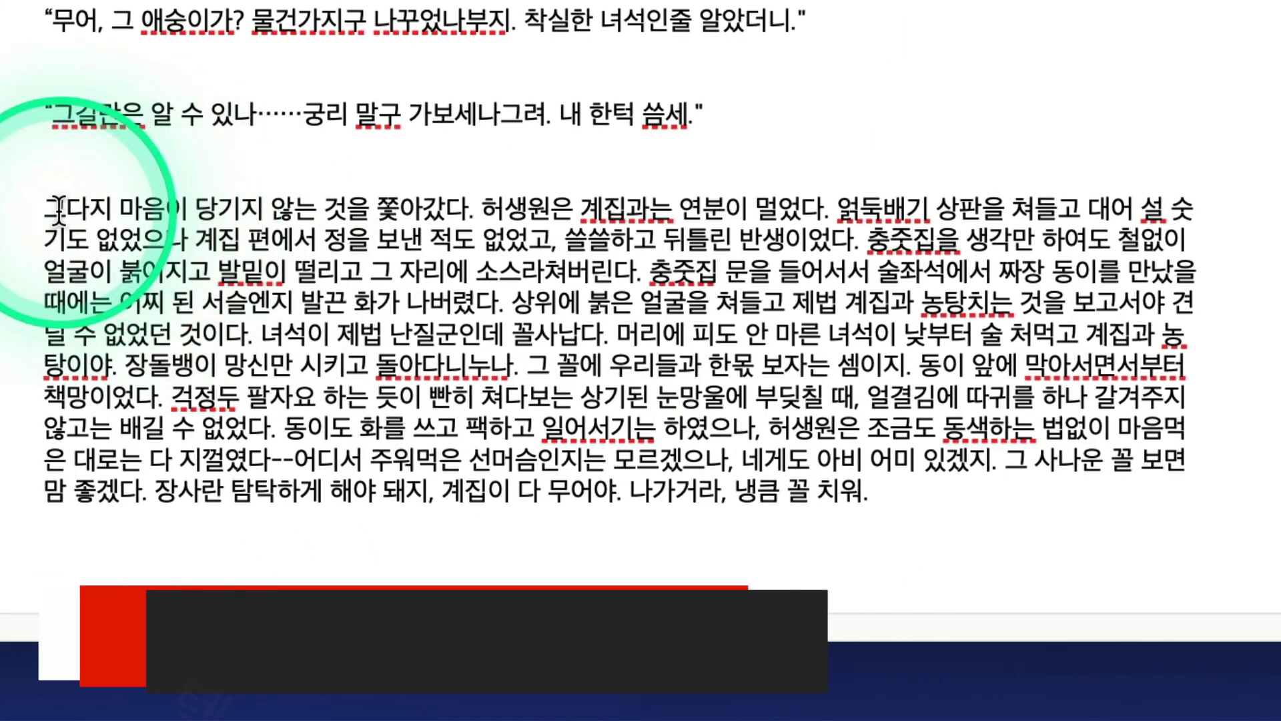
# Step: Select the whole "그다지 마음이" paragraph, then exclude a passage starting at "발끈" and the word "부딪칠" from the selection
pyautogui.moveTo(48, 208); pyautogui.dragTo(875, 482)
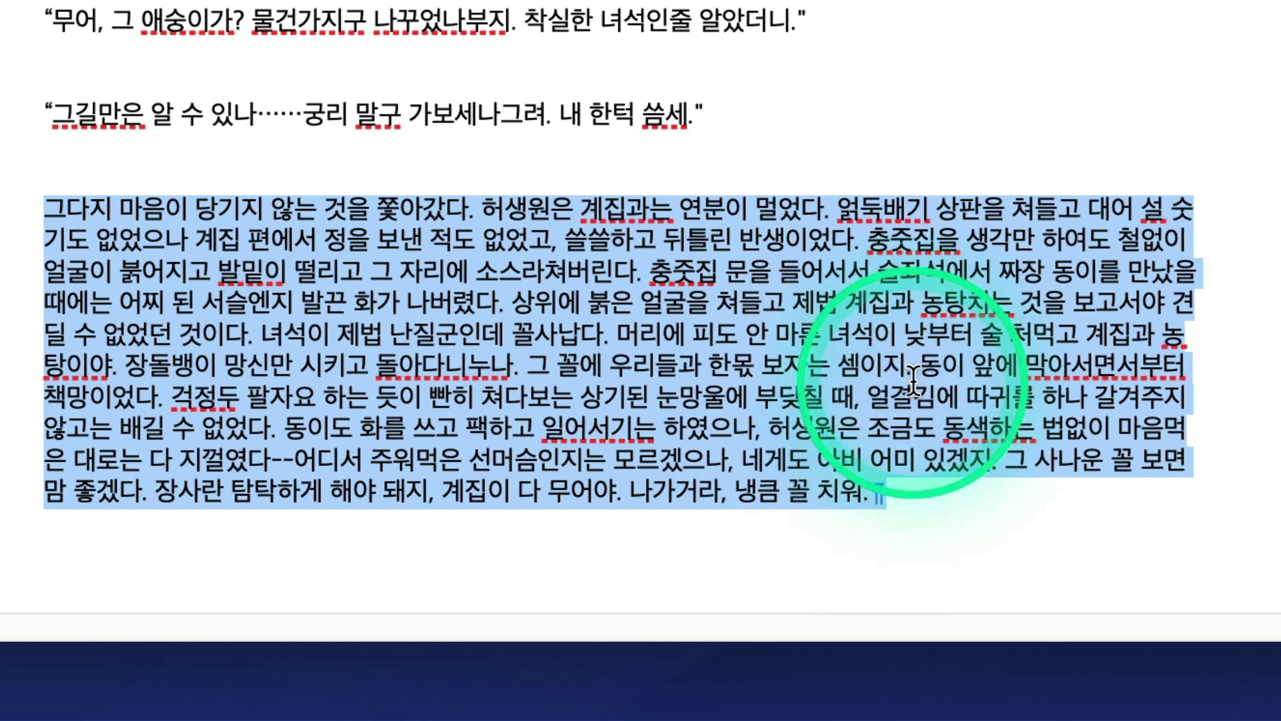
pyautogui.moveTo(301, 303); pyautogui.dragTo(688, 347)
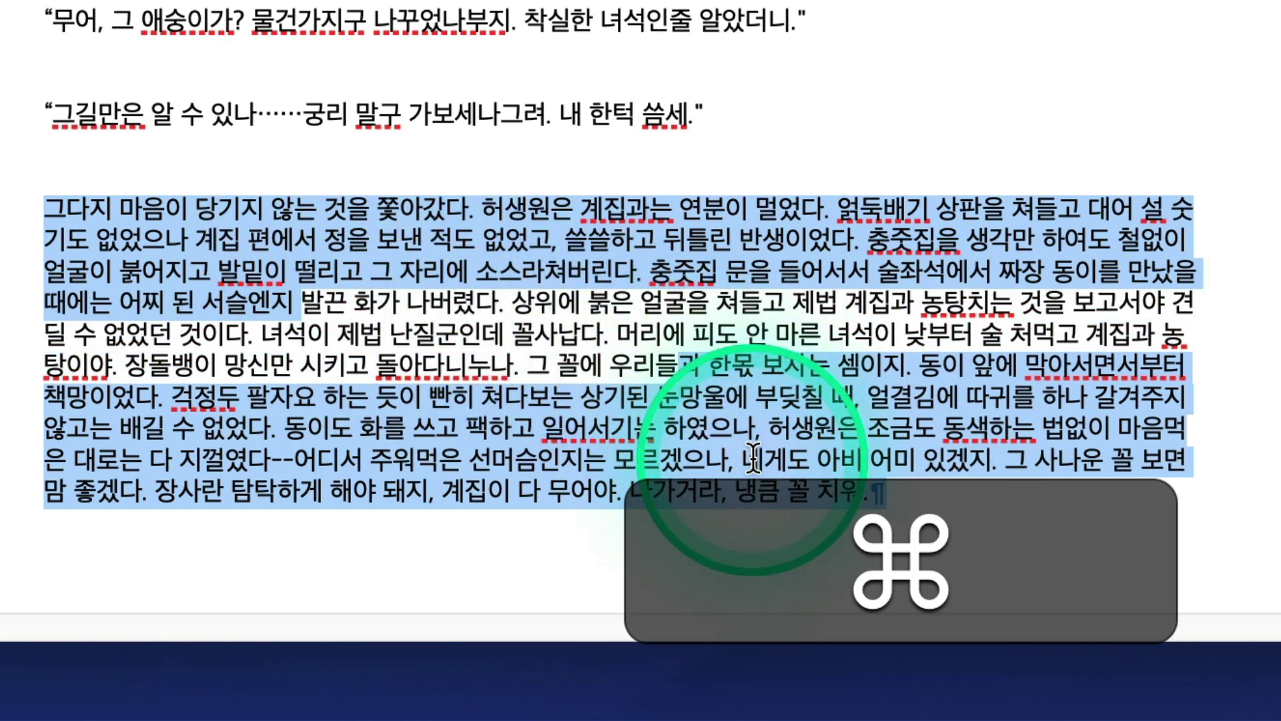
pyautogui.keyDown('super'); pyautogui.doubleClick(782, 402); pyautogui.keyUp('super')
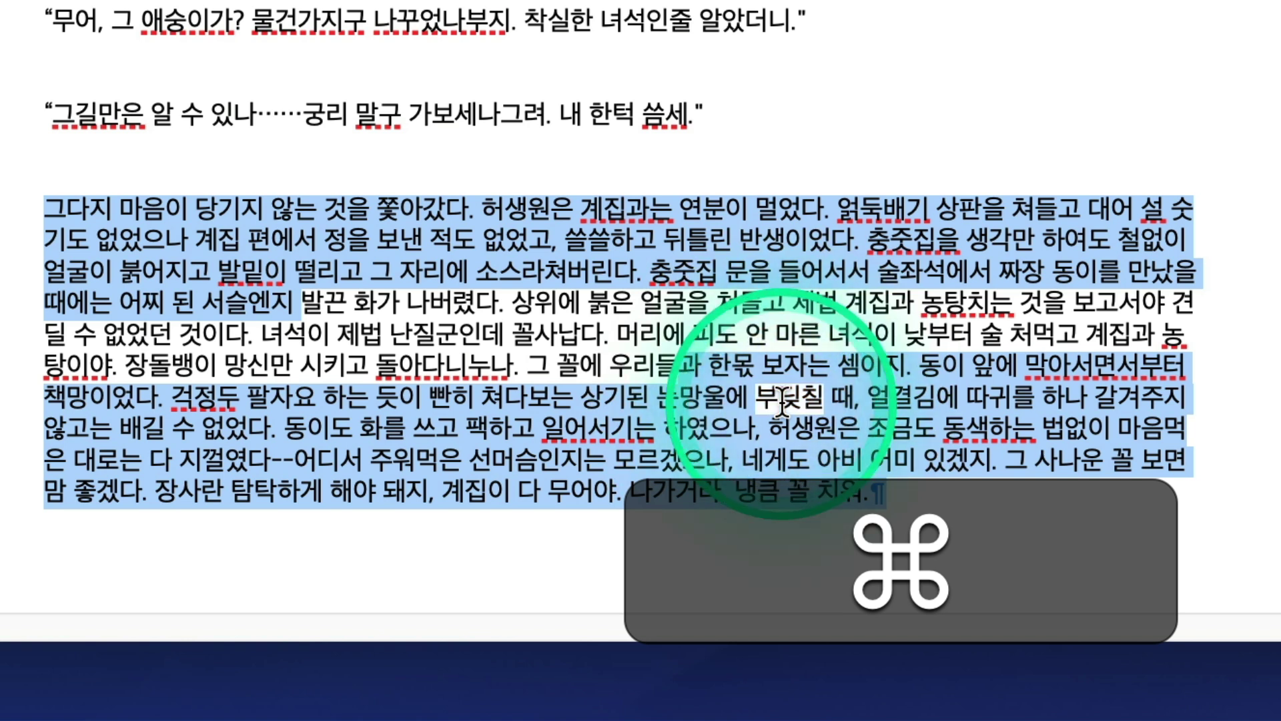
# Step: Exclude the word "동이도" and a passage starting within "주워먹은" from the selected paragraph
pyautogui.keyDown('super'); pyautogui.doubleClick(317, 427); pyautogui.keyUp('super')
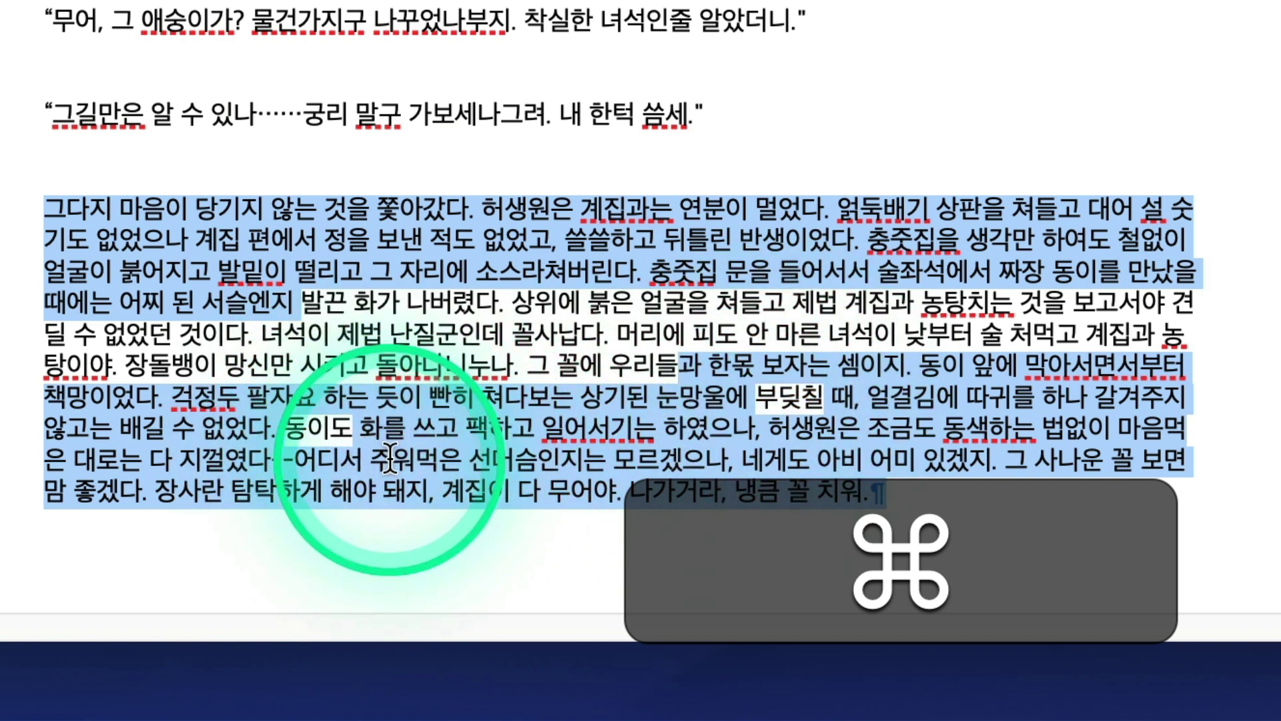
pyautogui.moveTo(391, 459); pyautogui.dragTo(862, 460)
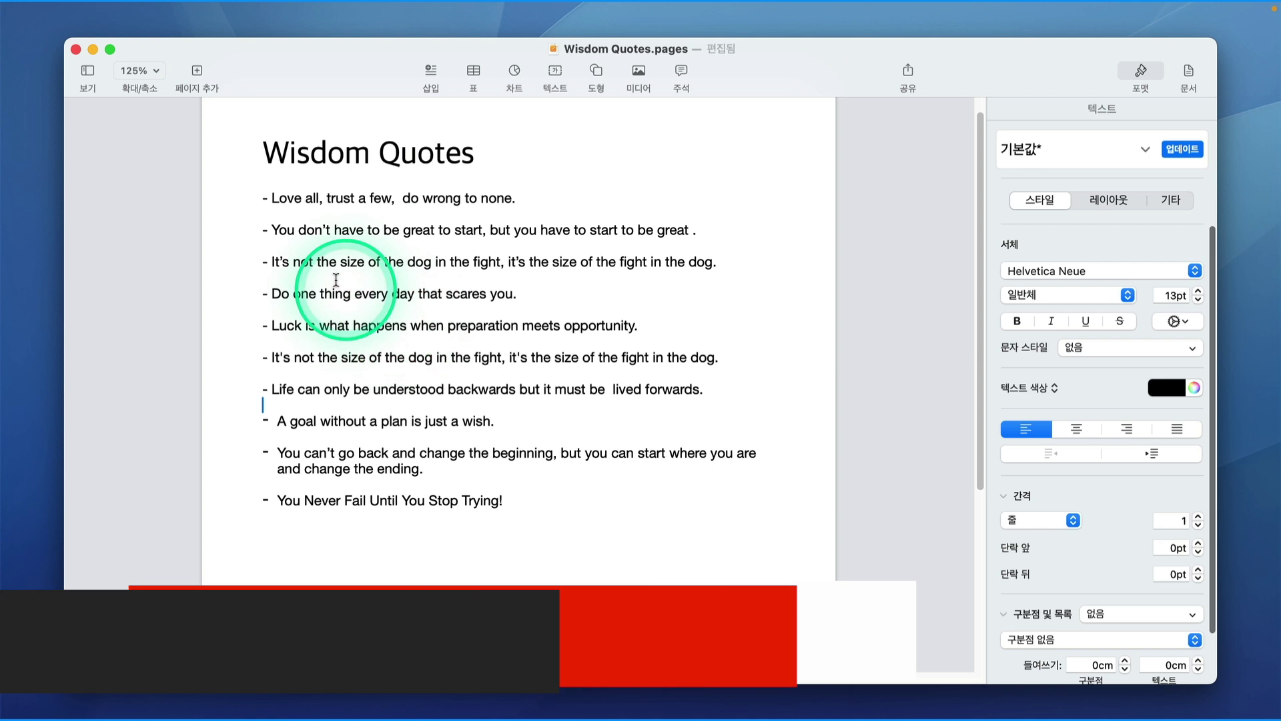
# Step: In Wisdom Quotes.pages, select the opening "You" of three quotes together and make them bold and blue
pyautogui.moveTo(272, 231); pyautogui.dragTo(294, 230)
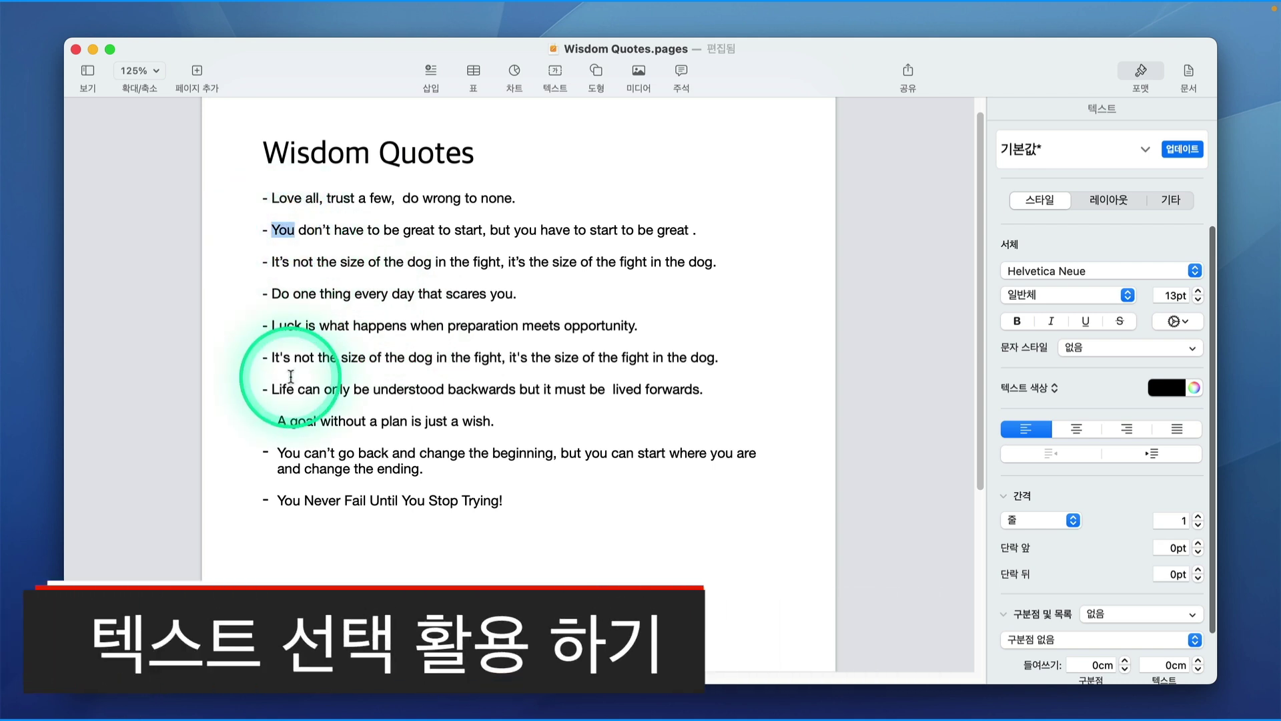
pyautogui.moveTo(280, 459); pyautogui.dragTo(300, 459)
pyautogui.moveTo(281, 502); pyautogui.dragTo(299, 504)
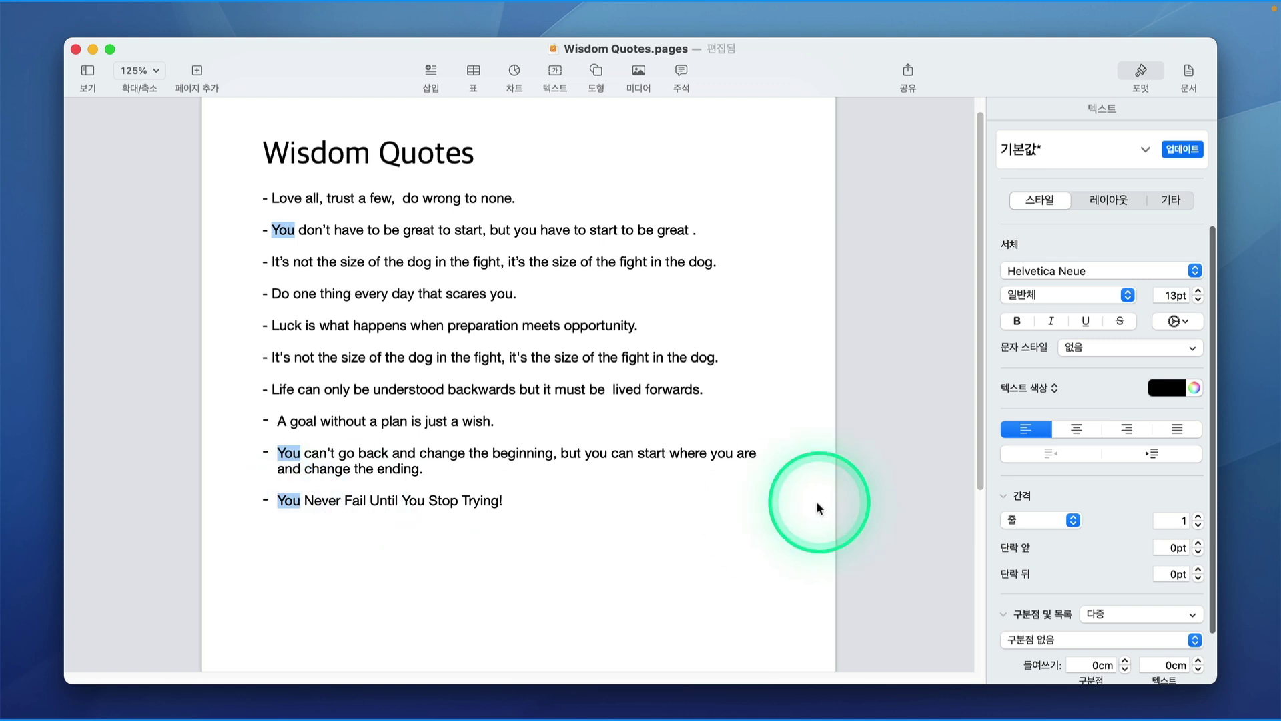
pyautogui.moveTo(334, 2)
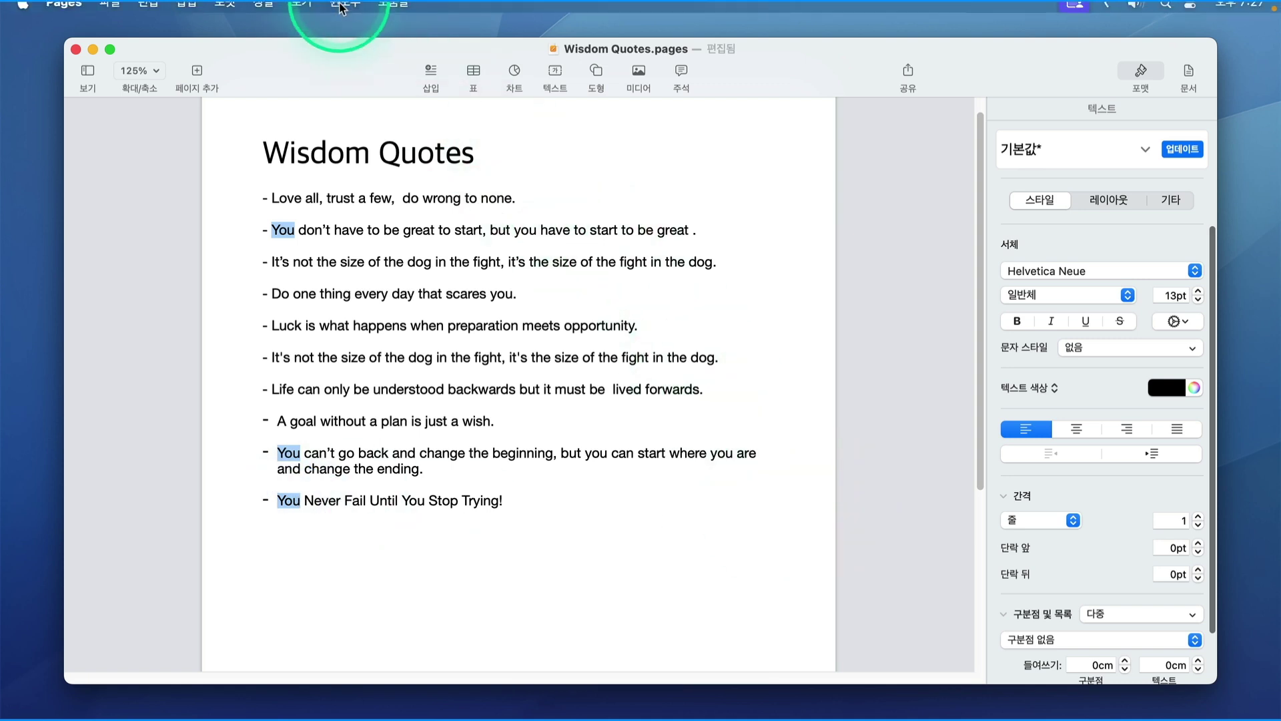
pyautogui.click(225, 11)
pyautogui.moveTo(231, 35)
pyautogui.click(421, 59)
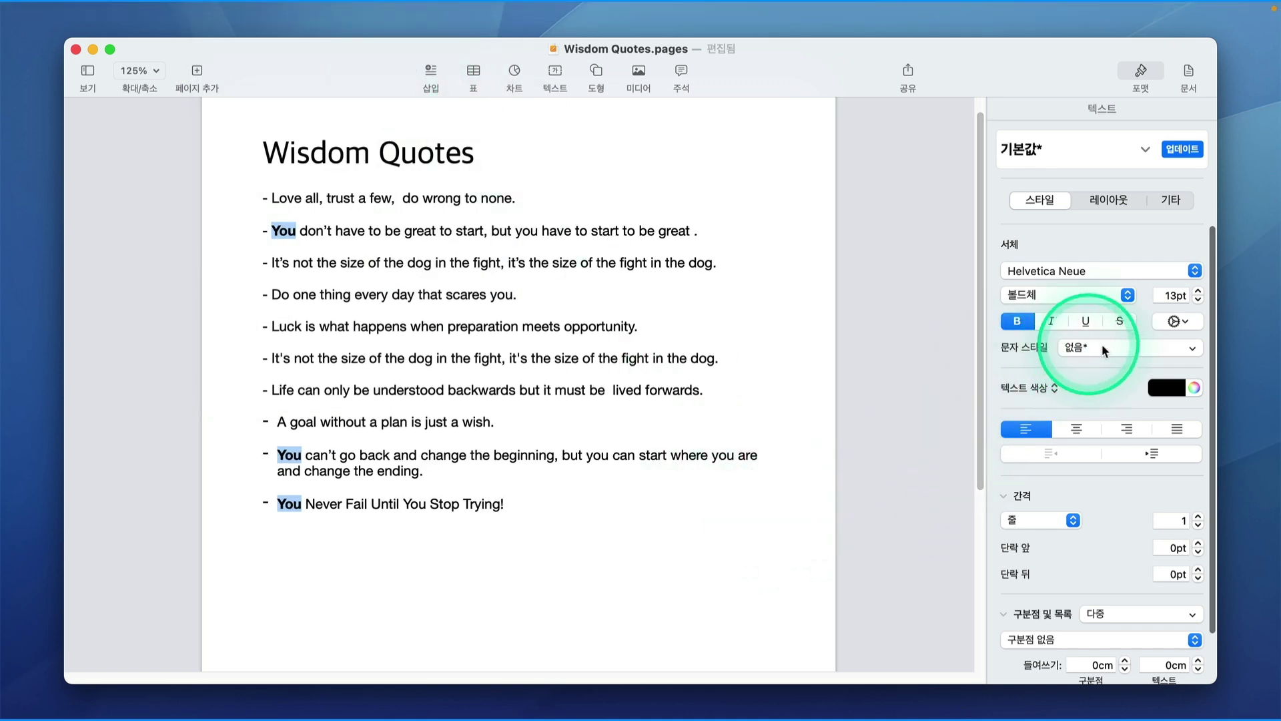
pyautogui.click(1160, 391)
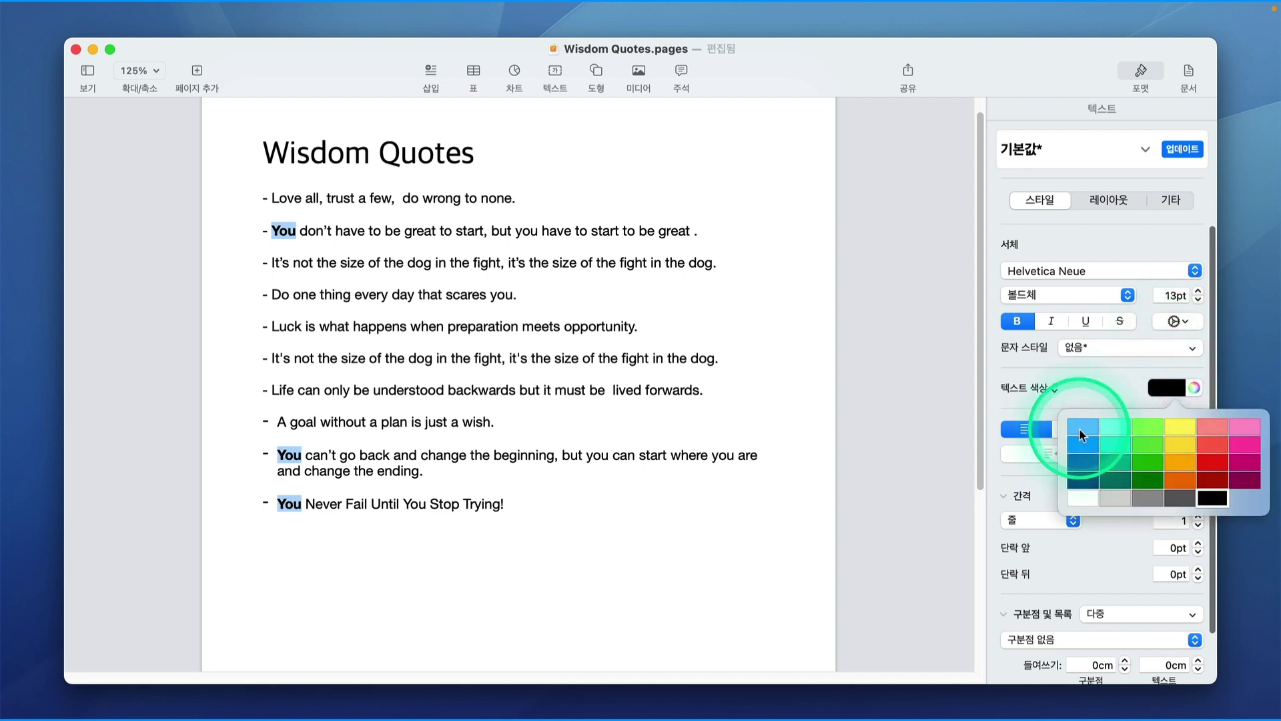
pyautogui.click(1077, 445)
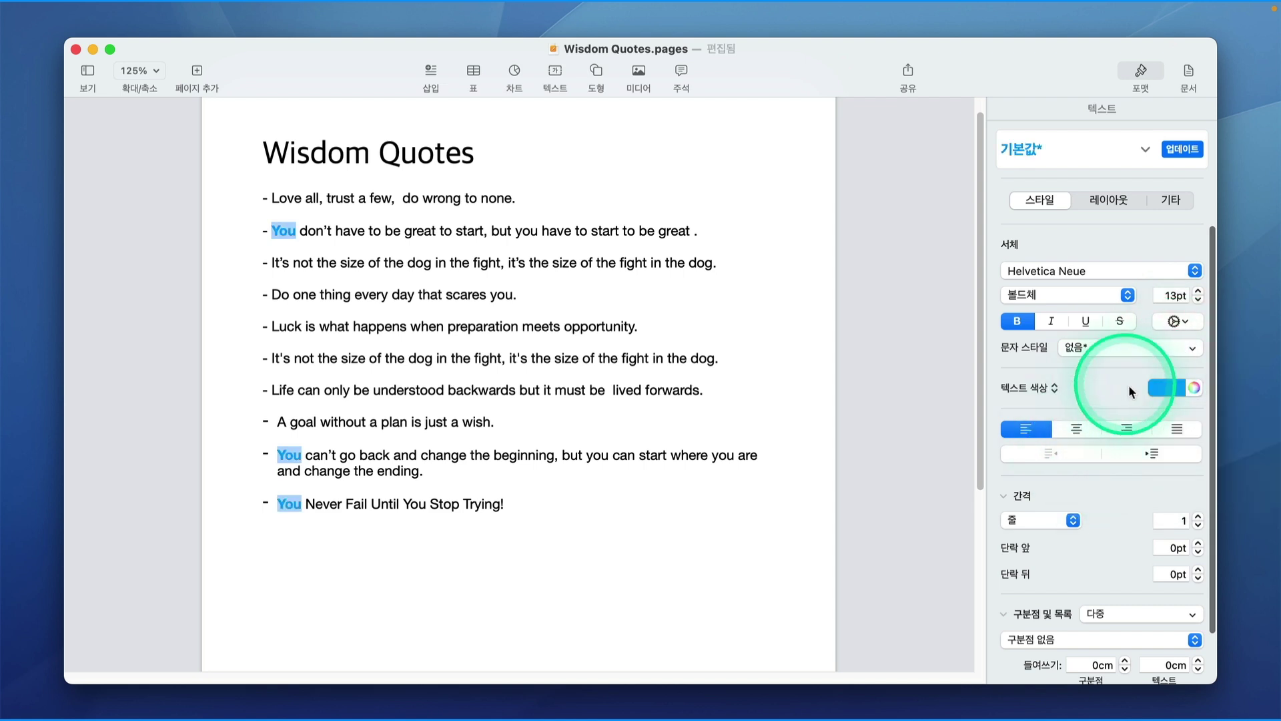
# Step: Create a new character style named "Bold" from the formatting of the three selected words
pyautogui.click(1188, 350)
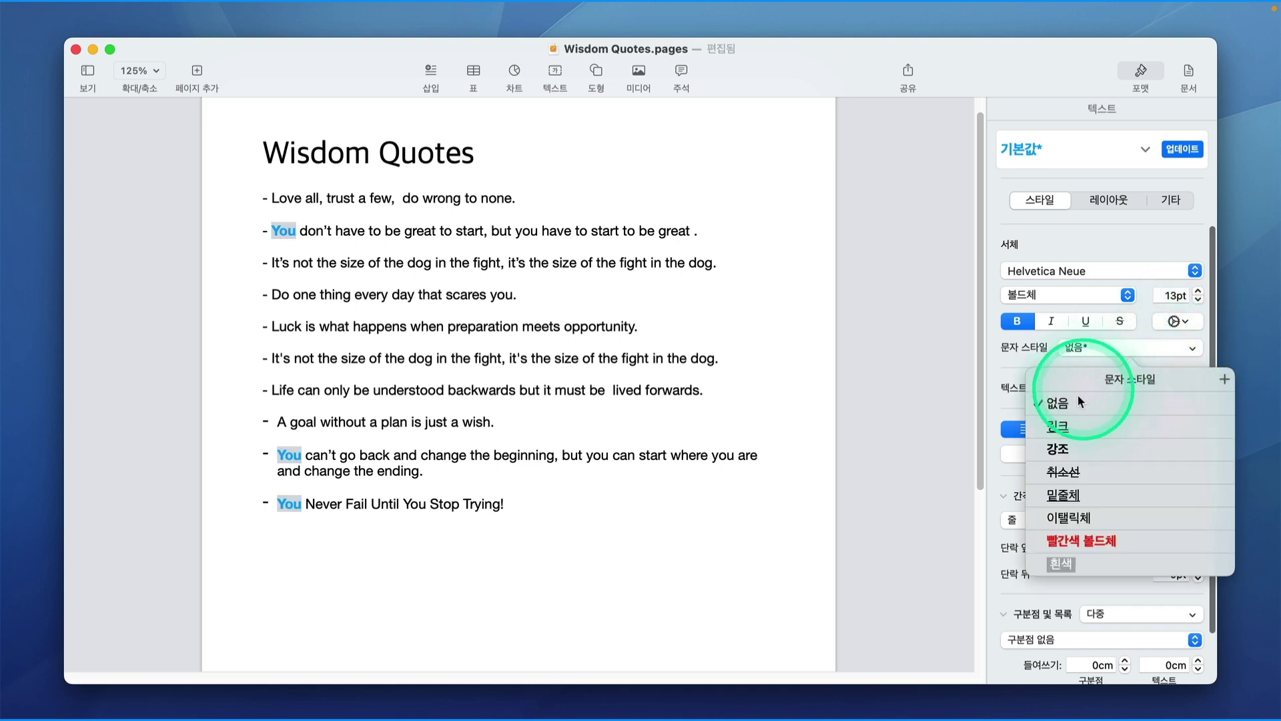
pyautogui.click(1225, 381)
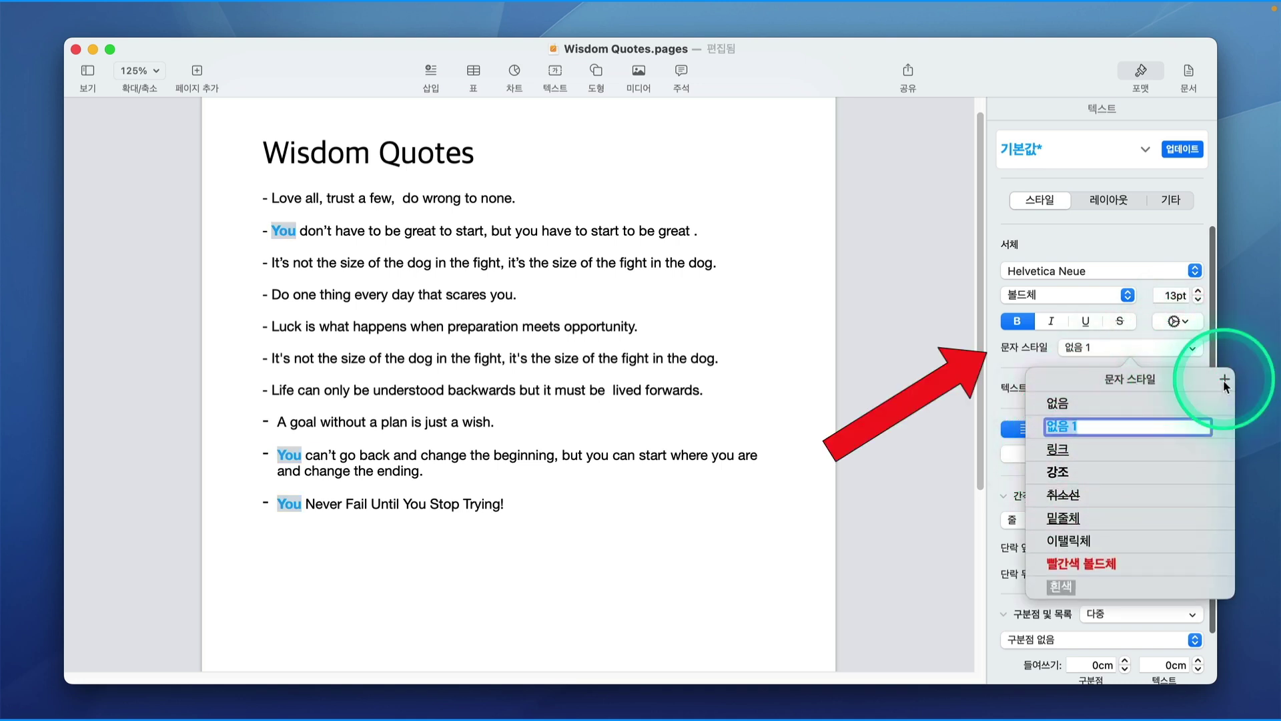
pyautogui.write('B')
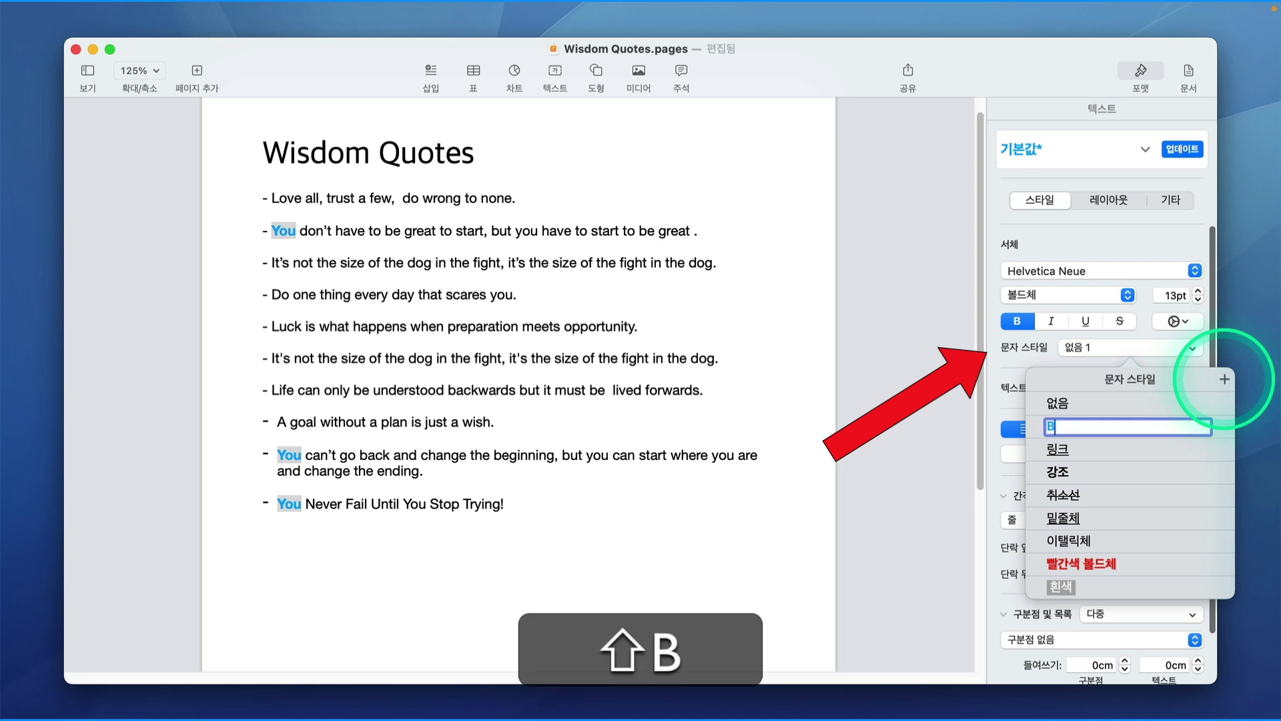
pyautogui.write('old')
pyautogui.press('Return')
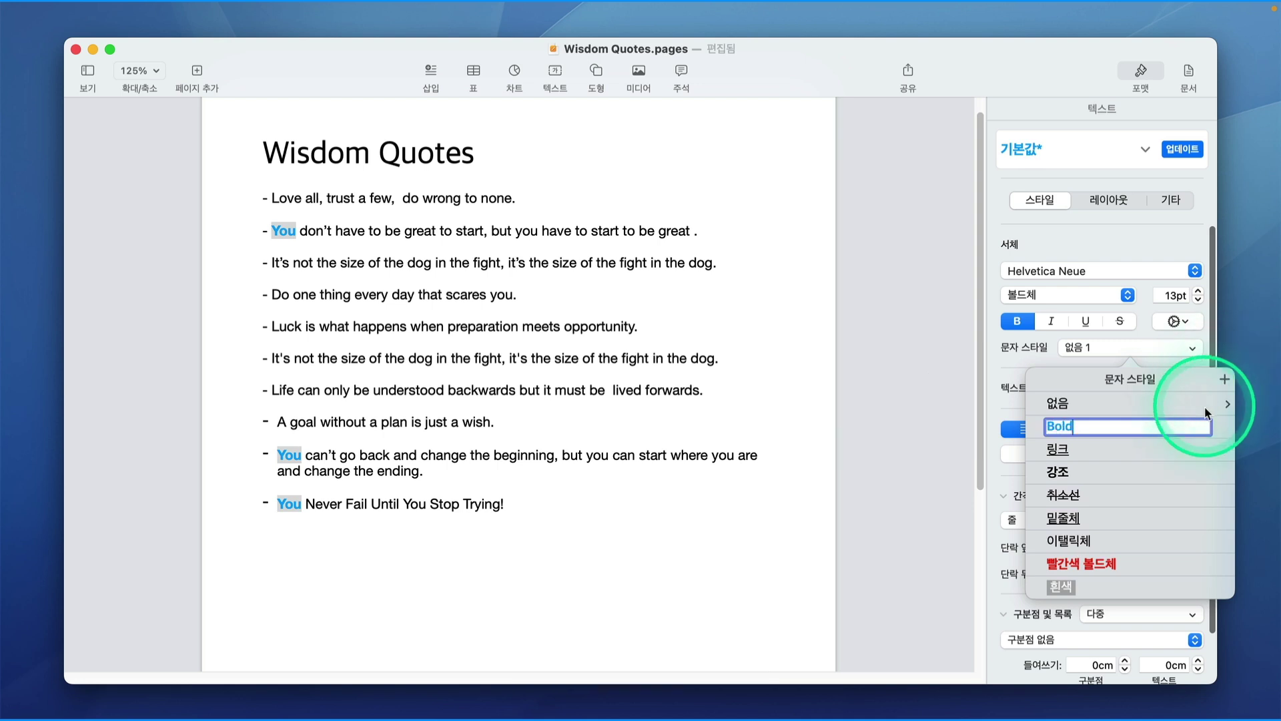
# Step: Apply the 링크 character style to the three selected words and switch them back to the Bold style
pyautogui.click(1175, 451)
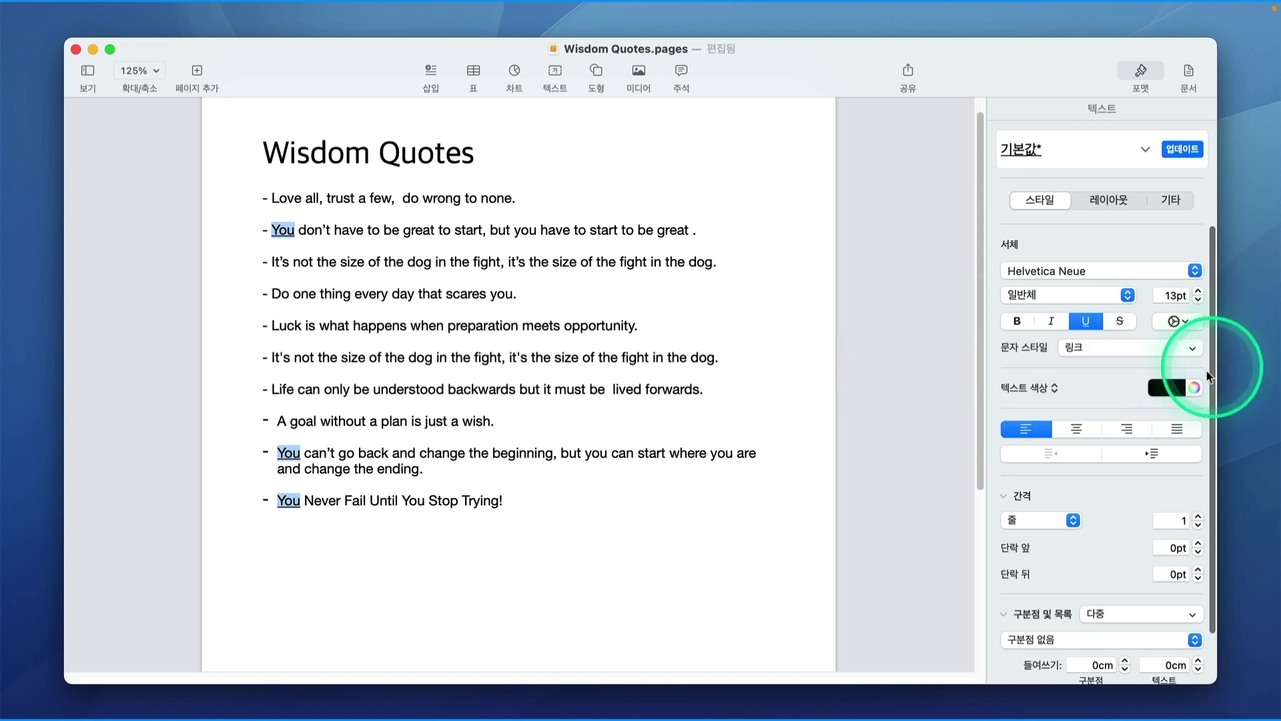
pyautogui.click(1179, 350)
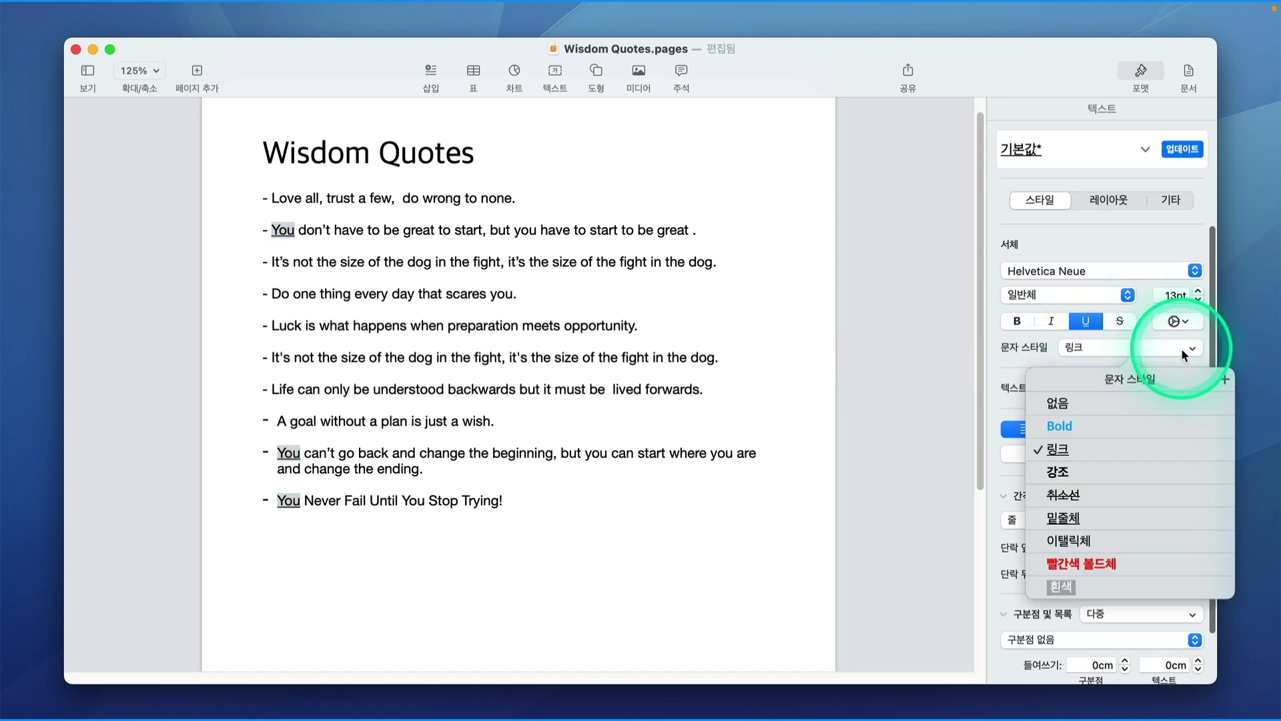
pyautogui.click(1058, 427)
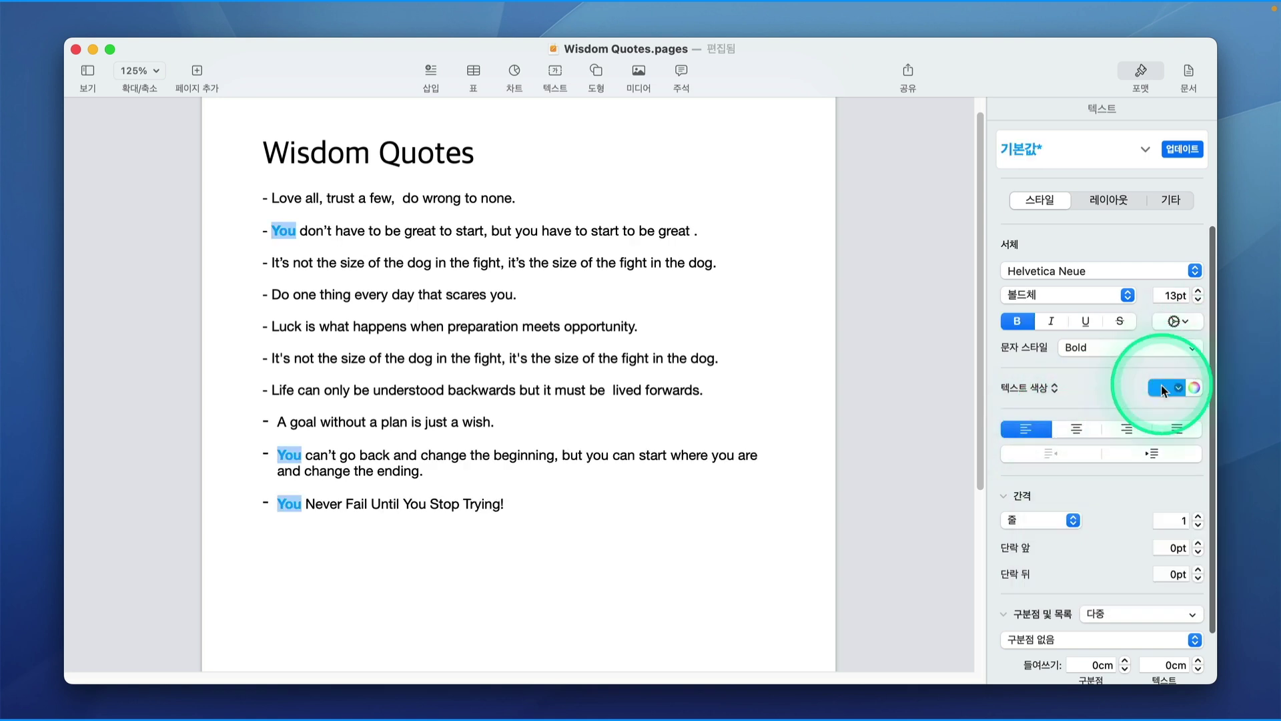
# Step: Select only "You" at the start of the second quote and set its text color to dark red
pyautogui.click(272, 231)
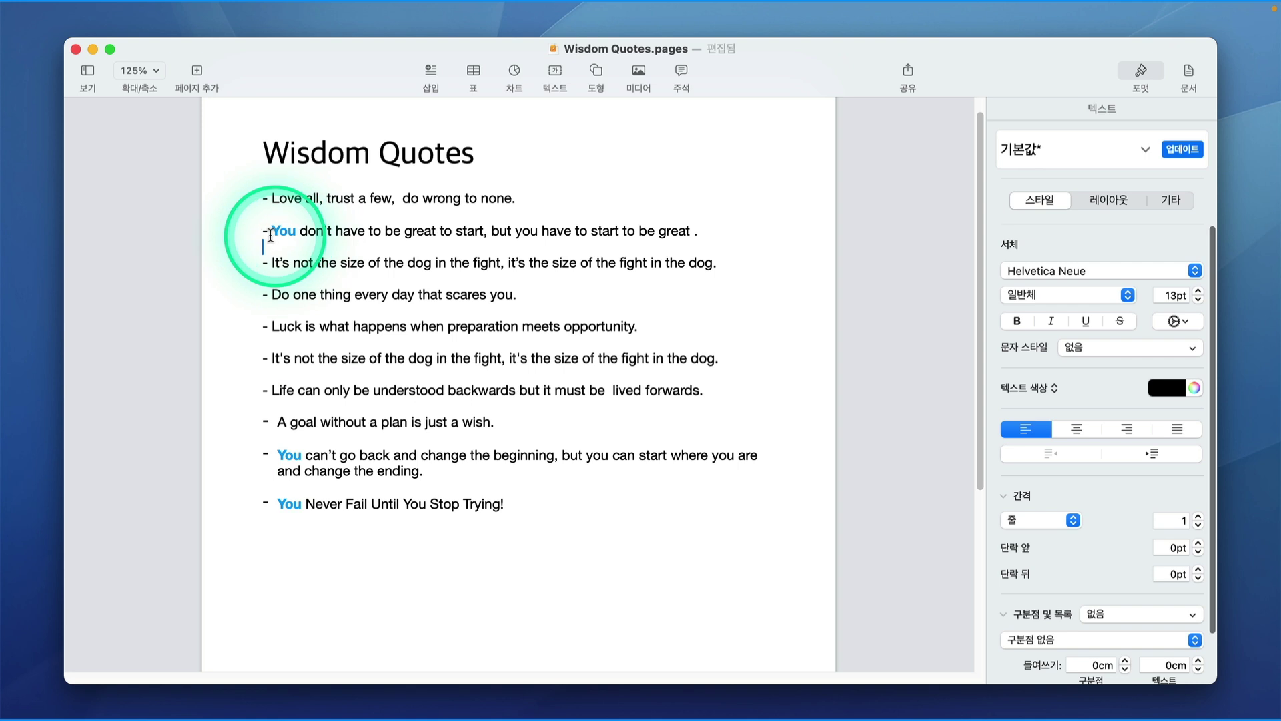
pyautogui.moveTo(292, 231); pyautogui.dragTo(295, 231)
pyautogui.click(274, 230)
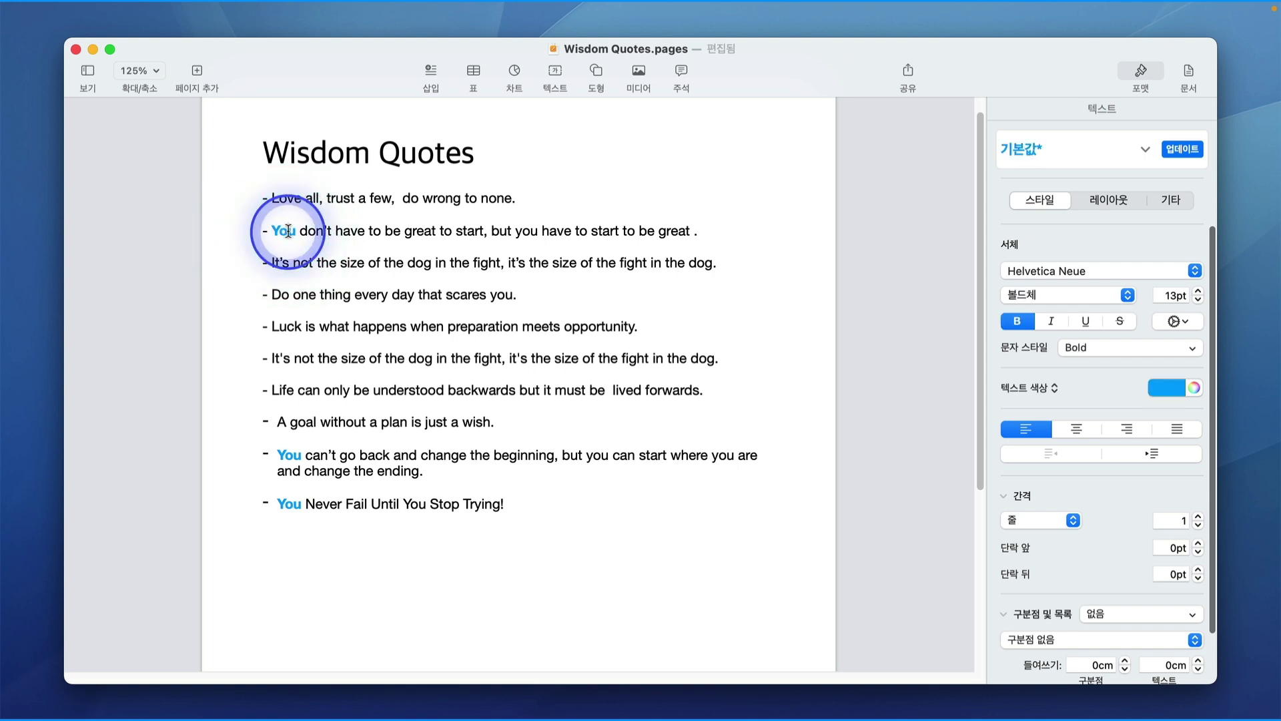
pyautogui.click(1160, 394)
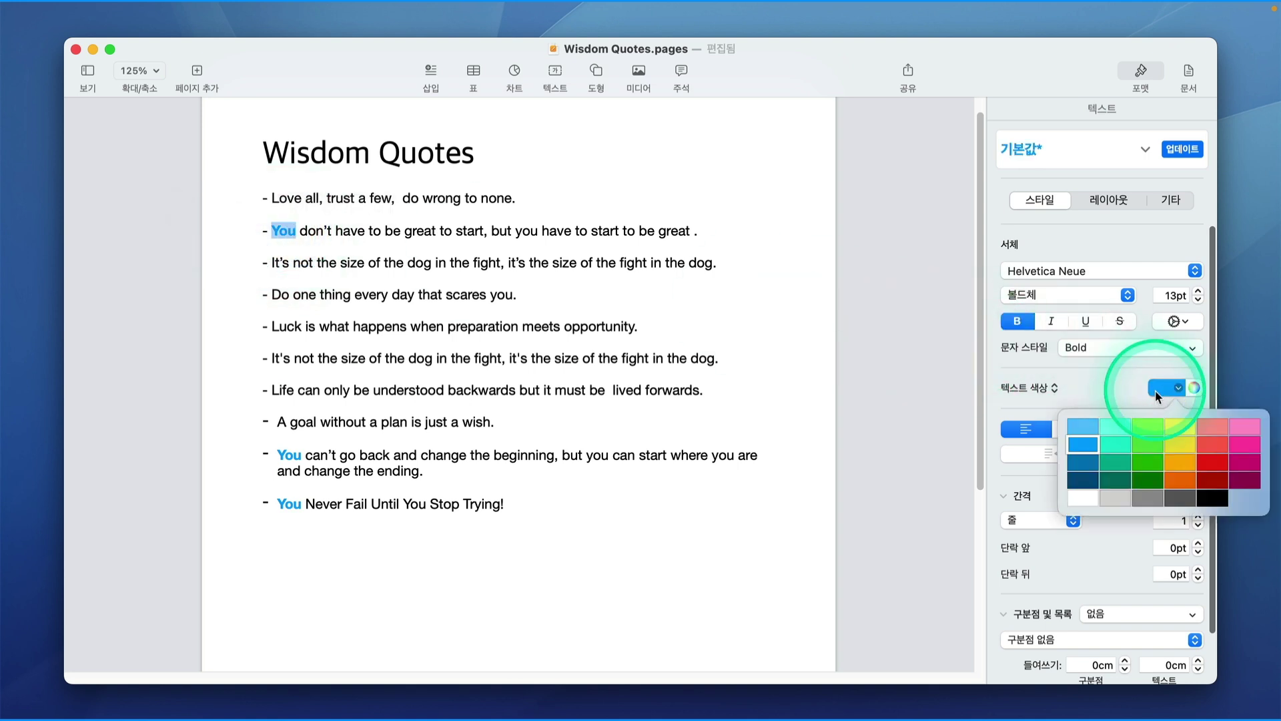
pyautogui.click(1218, 469)
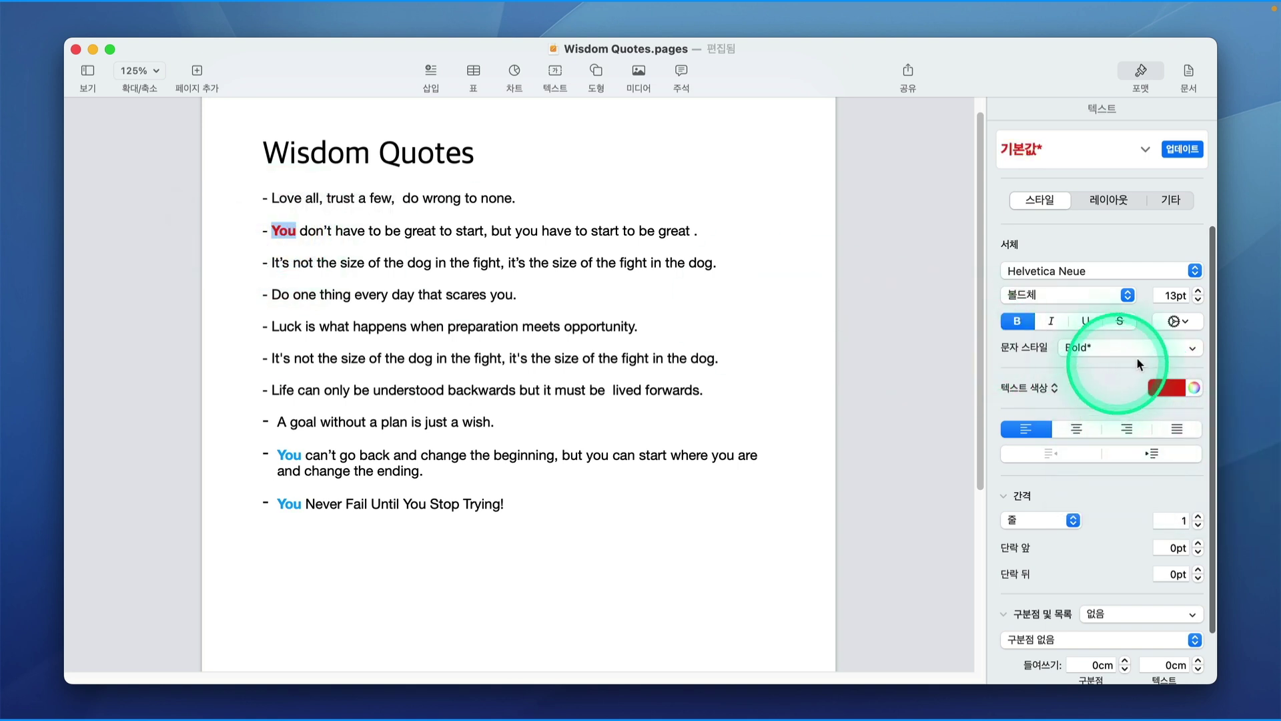
# Step: Update the Bold character style to match the red word's formatting
pyautogui.click(1195, 349)
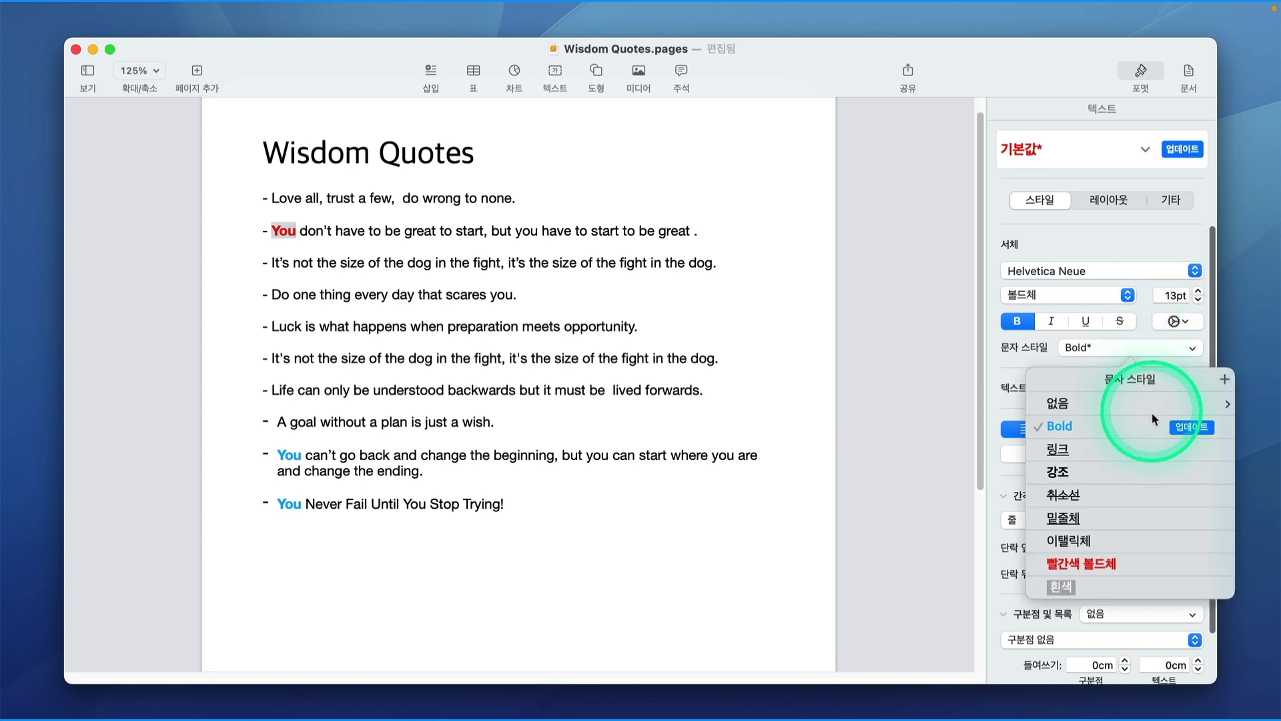
pyautogui.click(1191, 427)
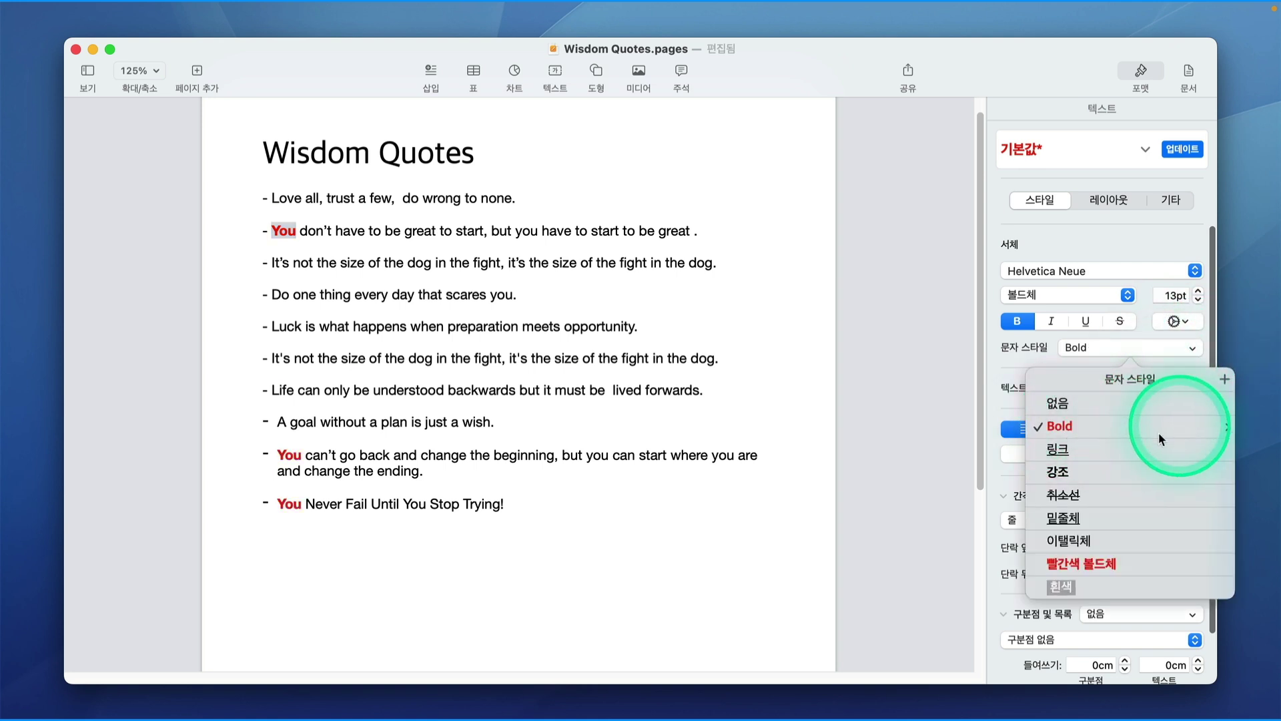
pyautogui.click(967, 483)
# Step: In 메밀꽃 필 무렵.pages, select "장이란" and "축들도" together, apply the 제목 paragraph style and change it to 머리말
pyautogui.click(300, 217)
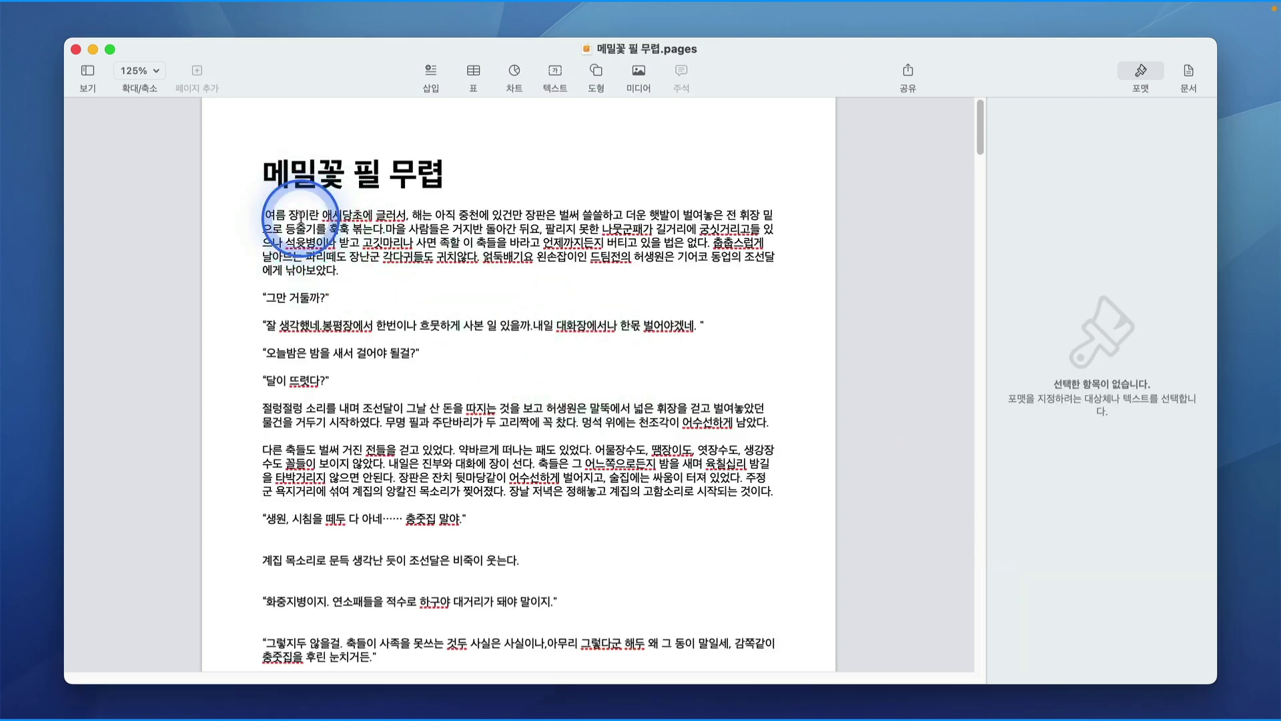
pyautogui.doubleClick(300, 216)
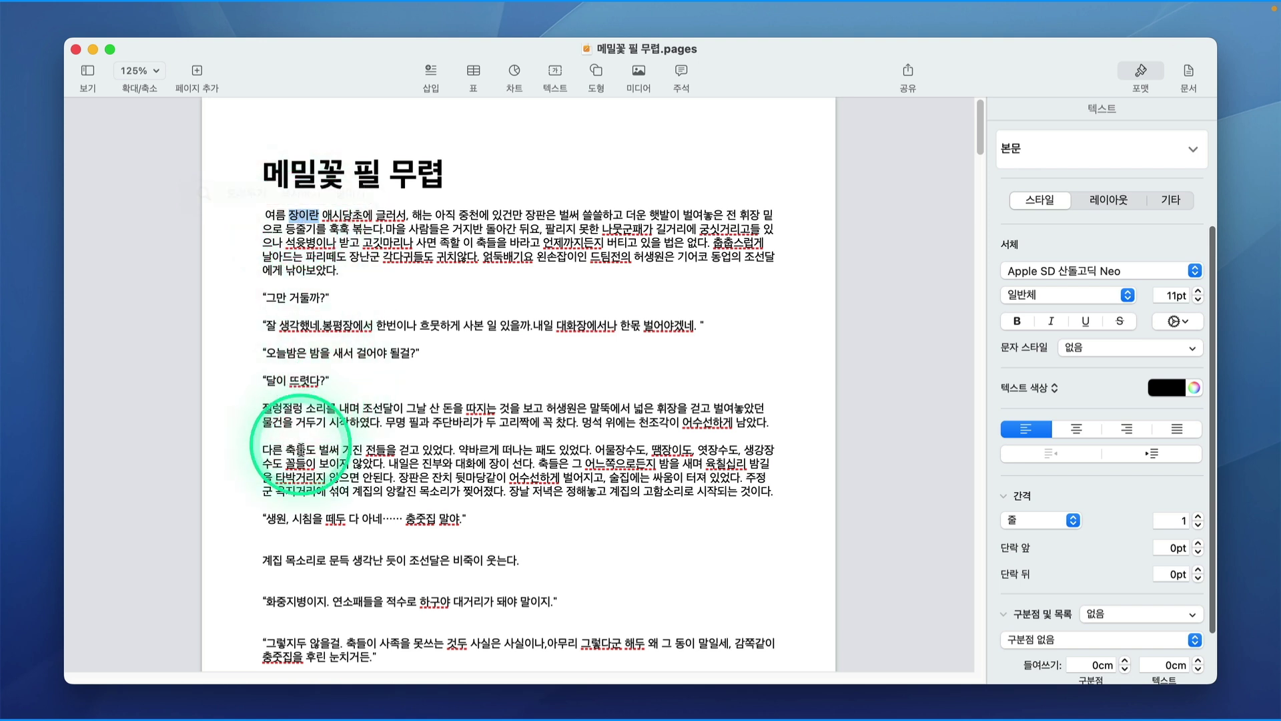
pyautogui.keyDown('super'); pyautogui.doubleClick(300, 448); pyautogui.keyUp('super')
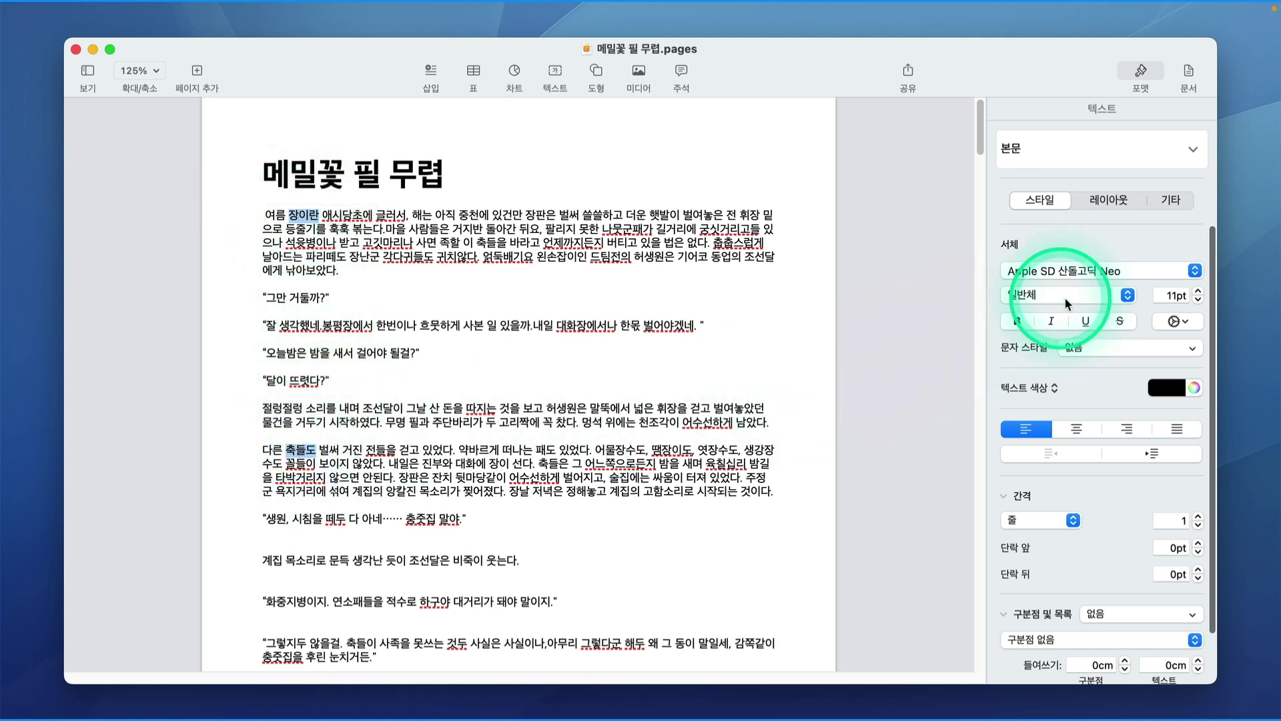
pyautogui.click(1193, 152)
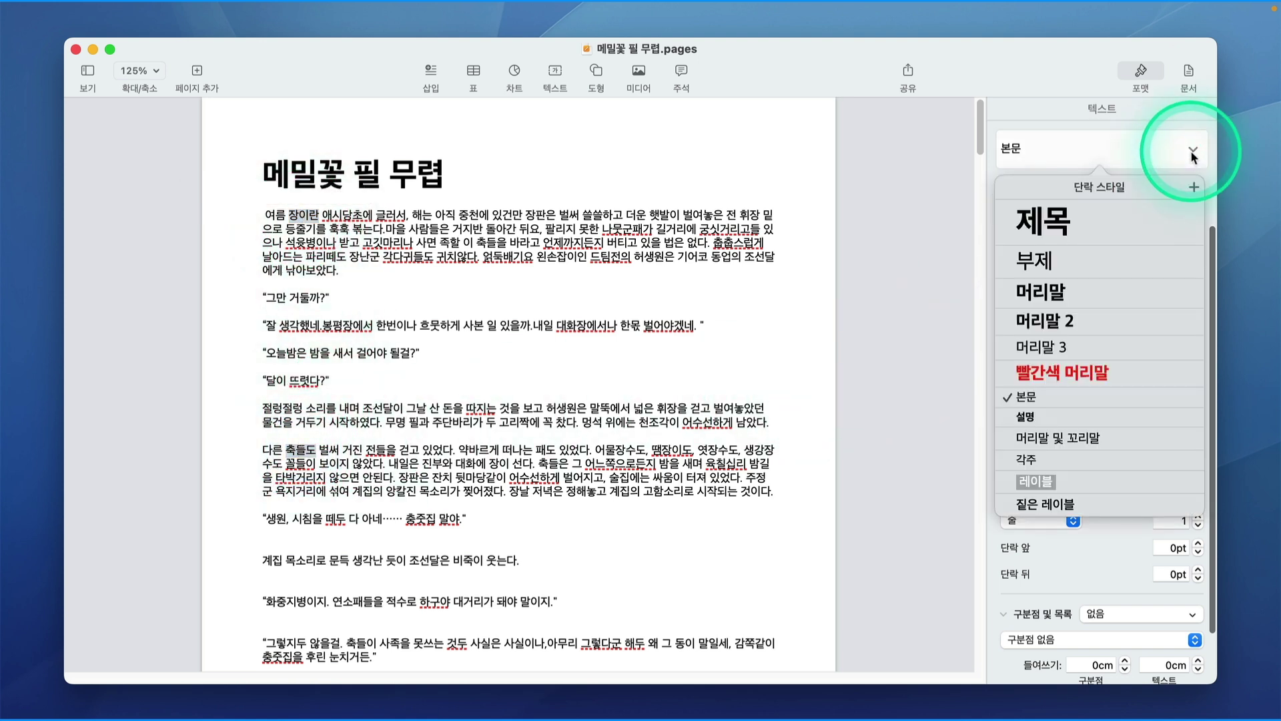
pyautogui.click(1032, 229)
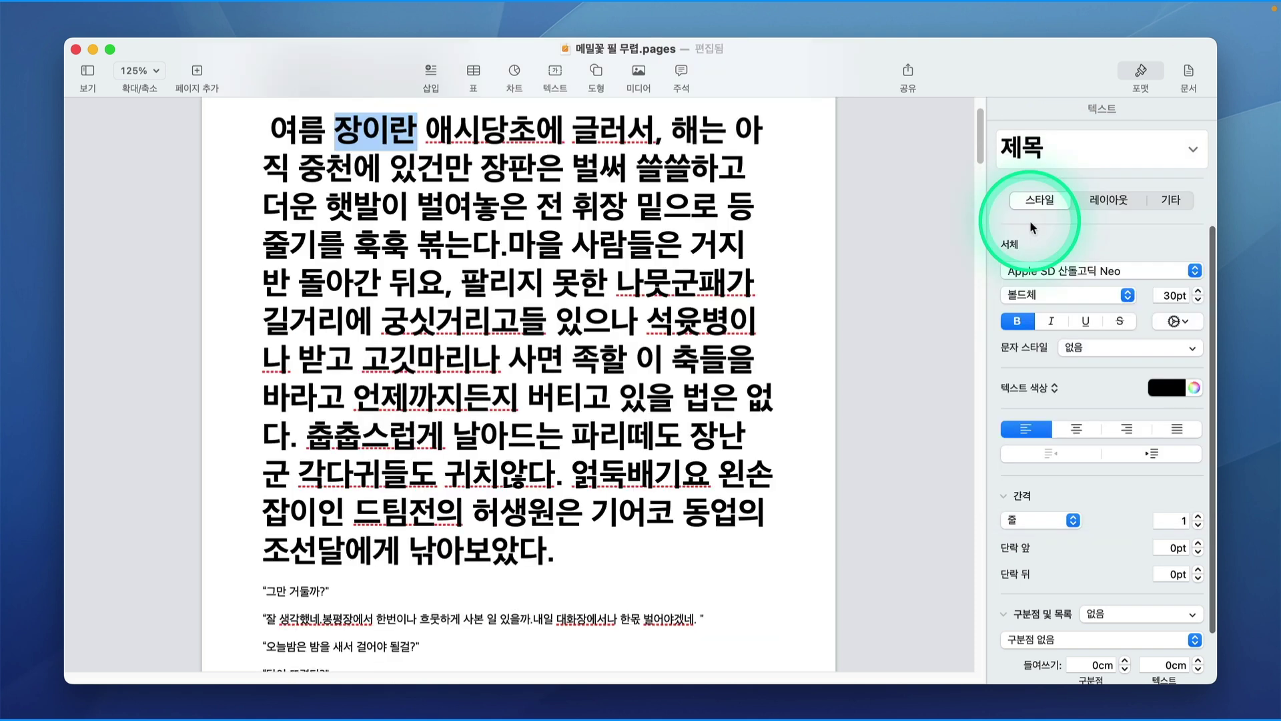
pyautogui.click(1192, 148)
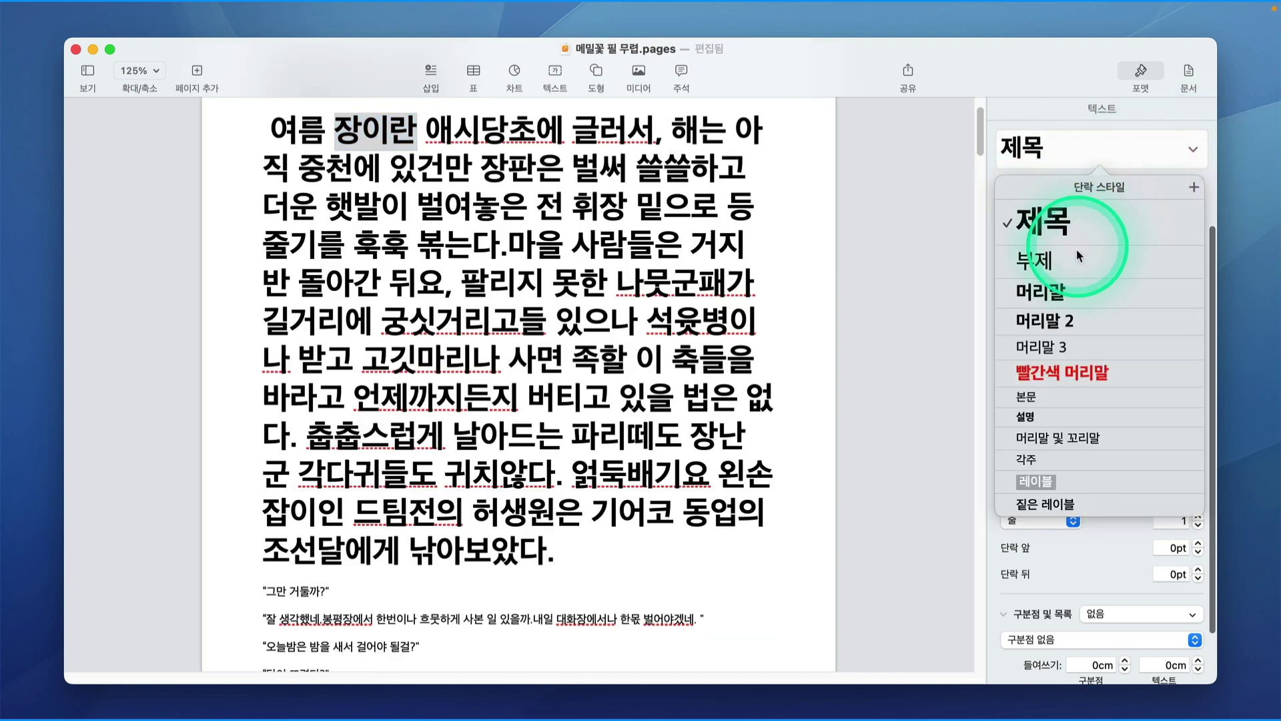
pyautogui.click(1059, 300)
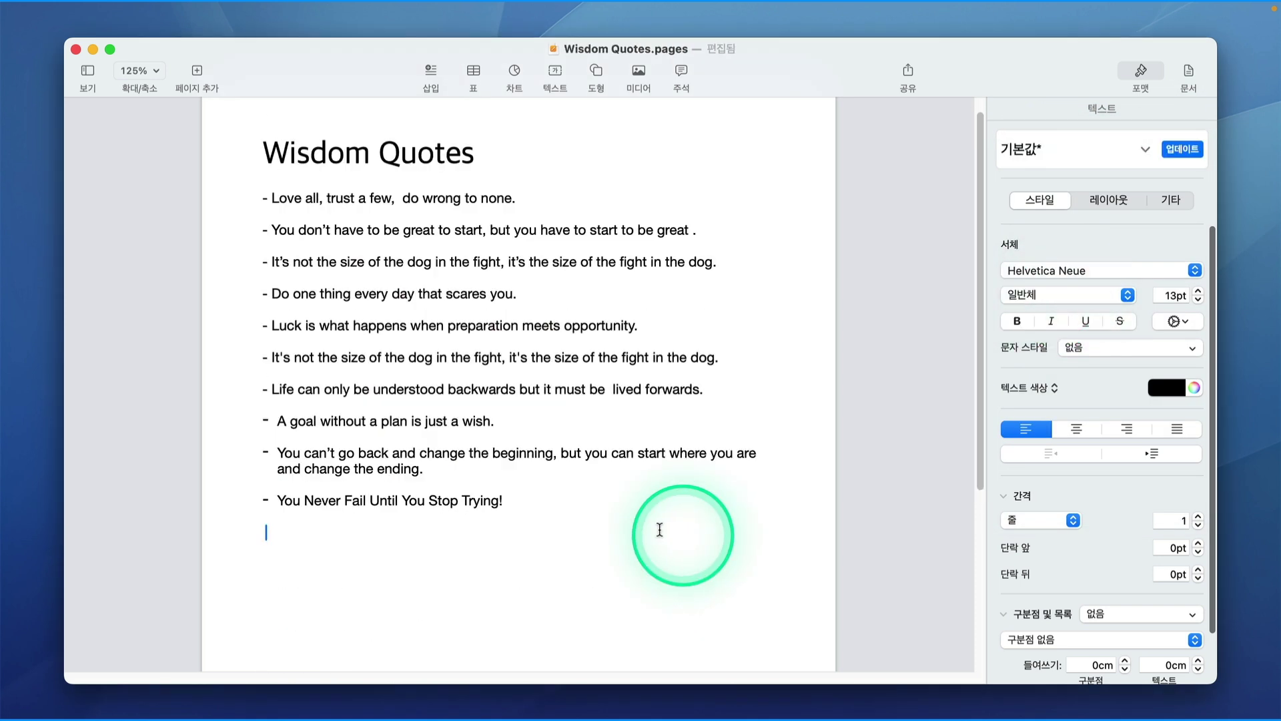
# Step: In Wisdom Quotes.pages, select "Love", the first "great", "dog" and "day" in the first four quotes, delete them together and undo the deletion
pyautogui.doubleClick(285, 198)
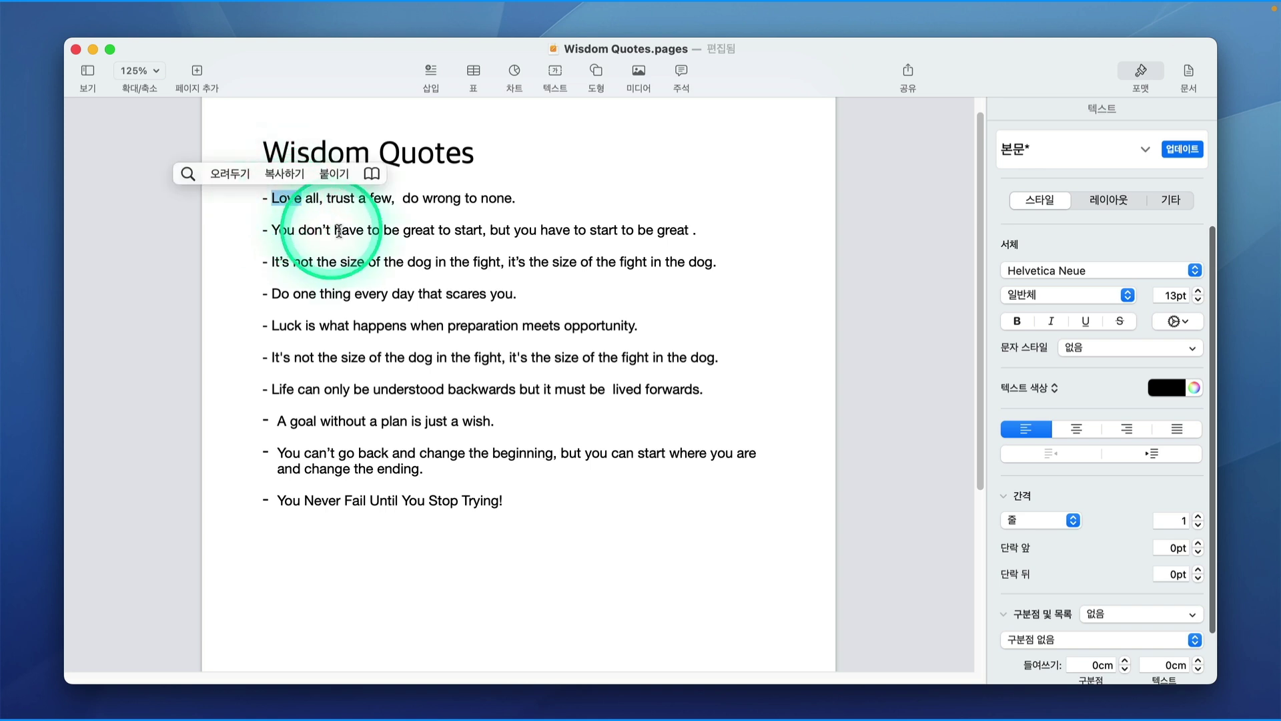
pyautogui.keyDown('super'); pyautogui.doubleClick(418, 230); pyautogui.keyUp('super')
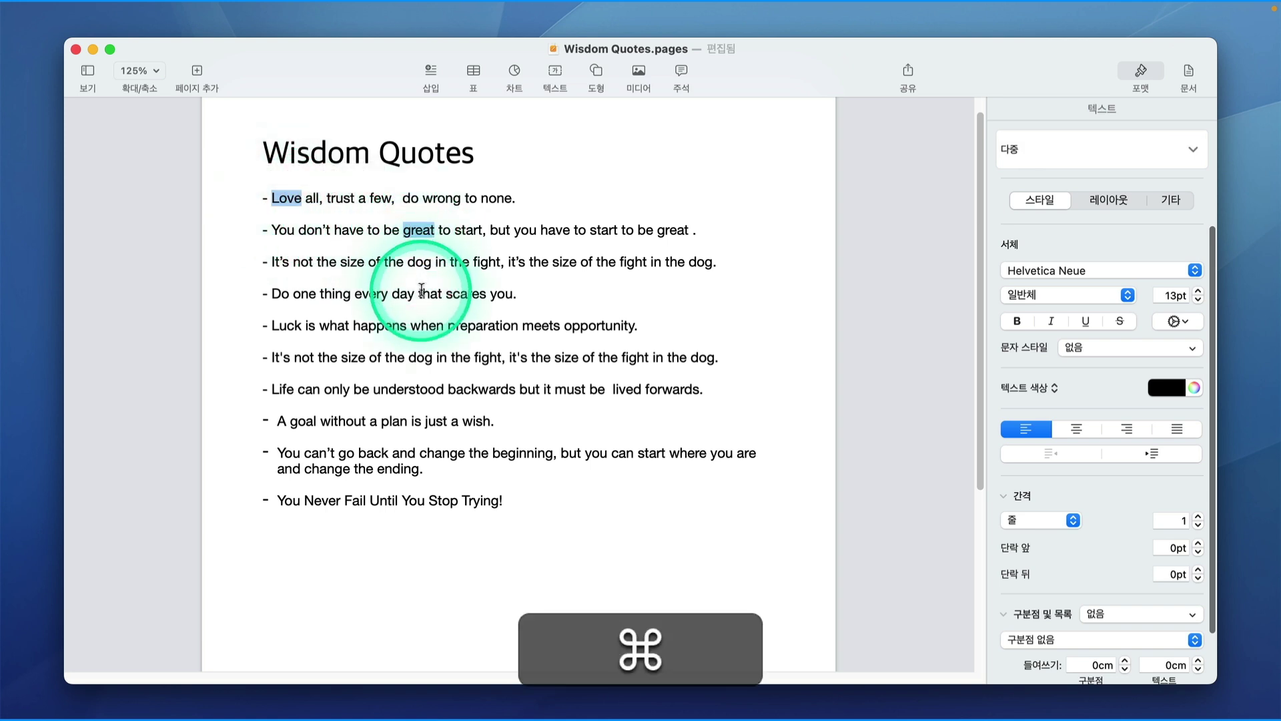
pyautogui.keyDown('super'); pyautogui.doubleClick(403, 293); pyautogui.keyUp('super')
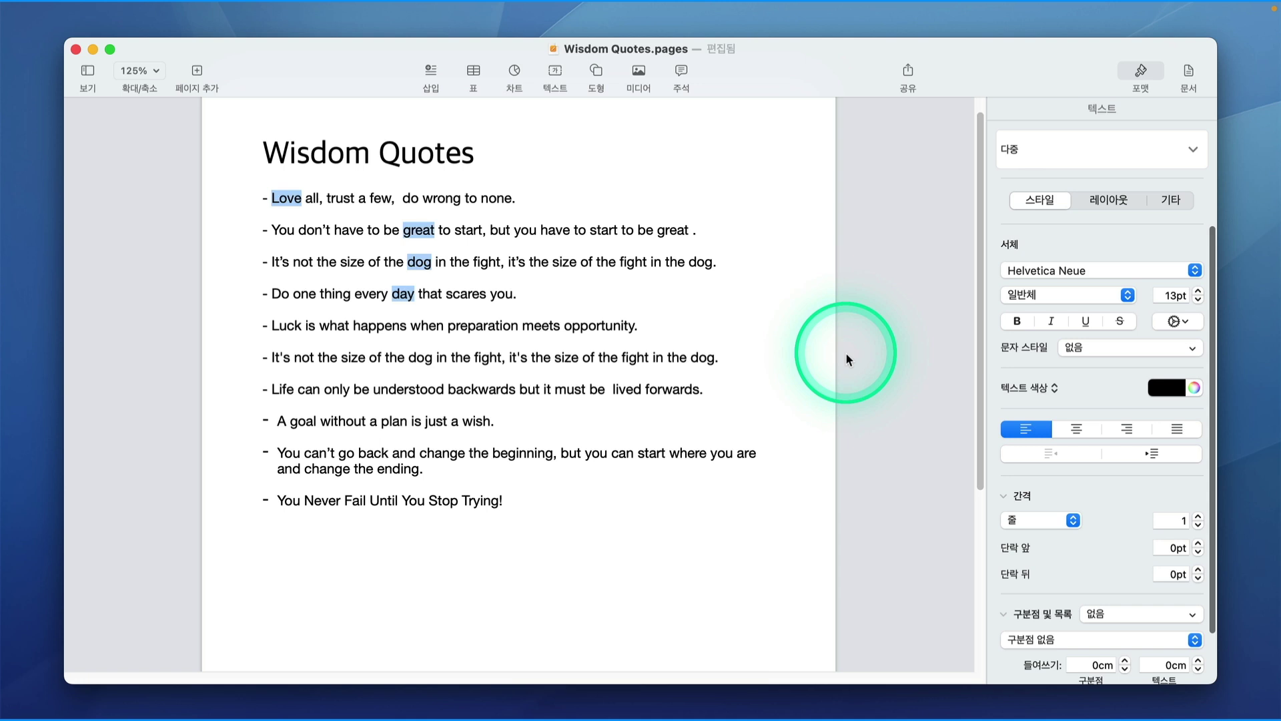
pyautogui.press('Delete')
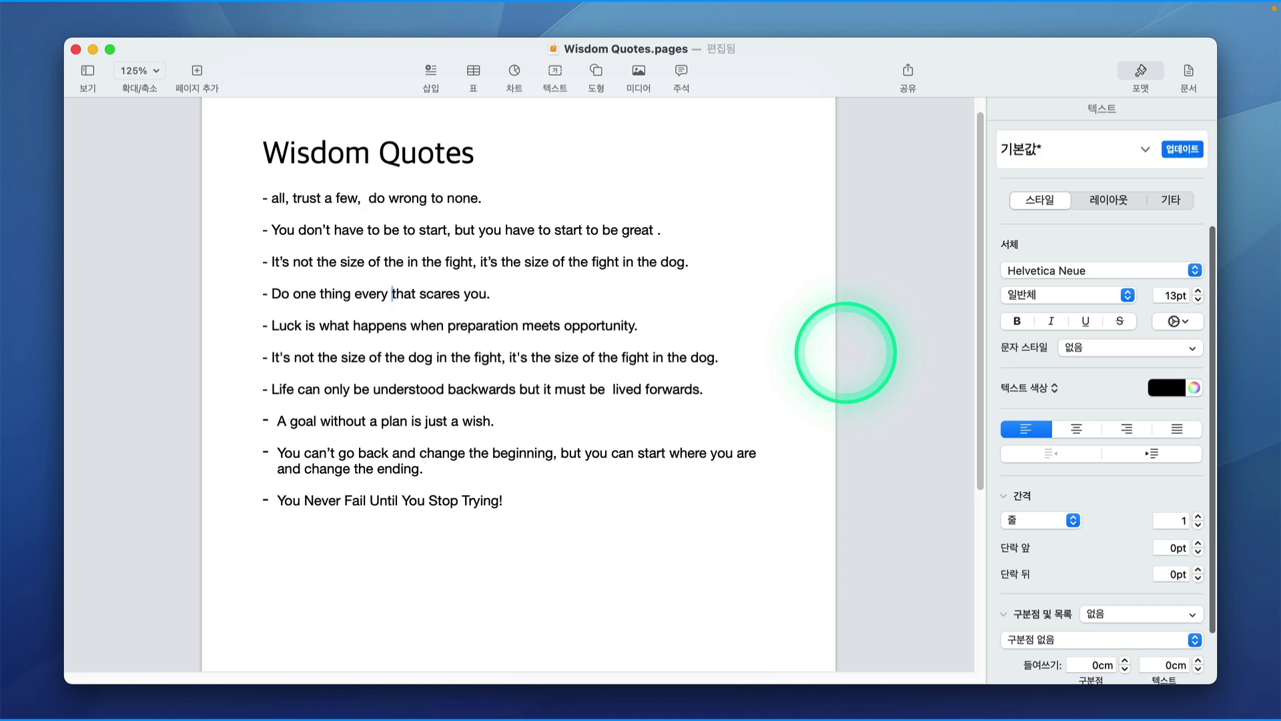
pyautogui.press('super+z')
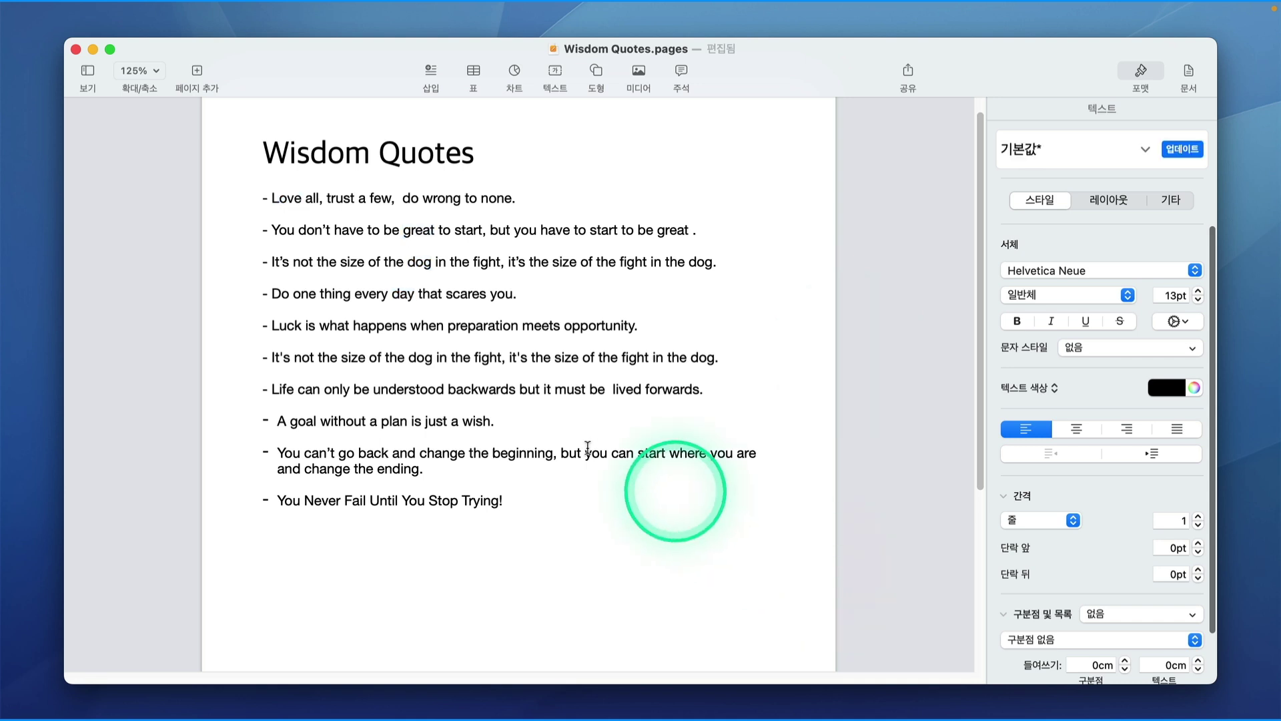
# Step: Copy "Love", the second "great" and the last "dog" in the first three quotes, paste them below the list and undo the paste
pyautogui.doubleClick(289, 199)
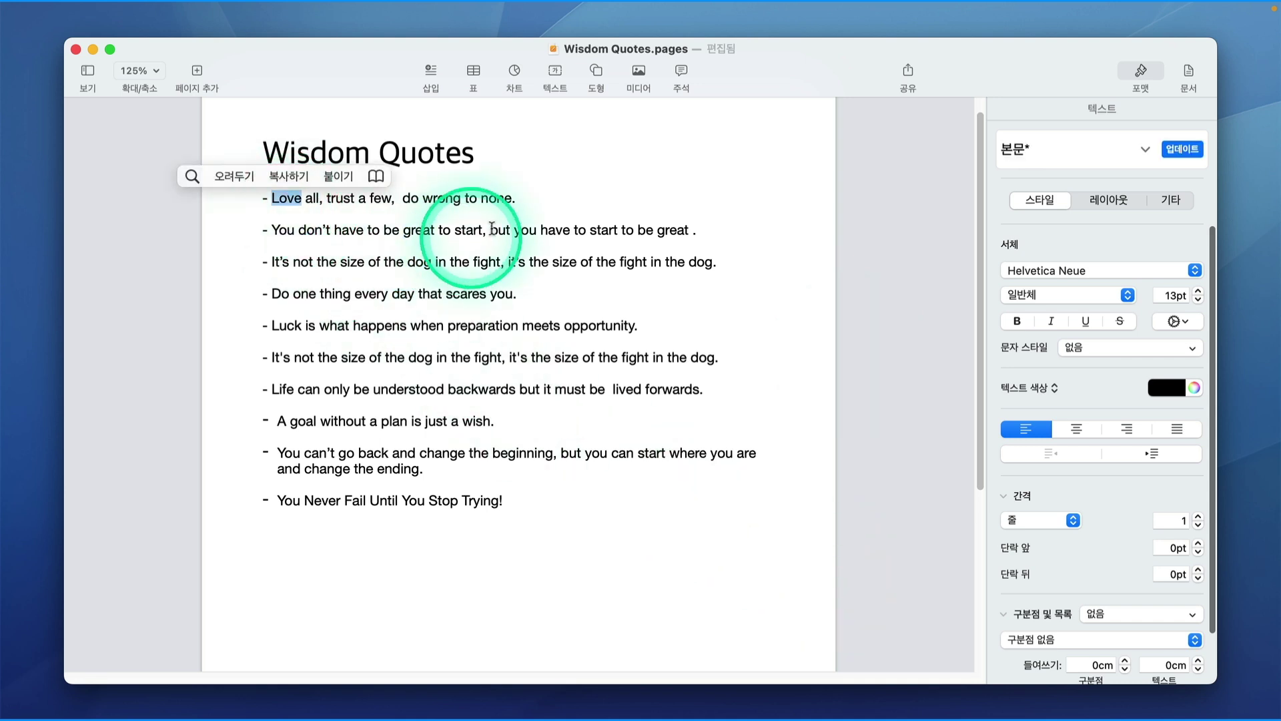
pyautogui.keyDown('super'); pyautogui.doubleClick(672, 230); pyautogui.keyUp('super')
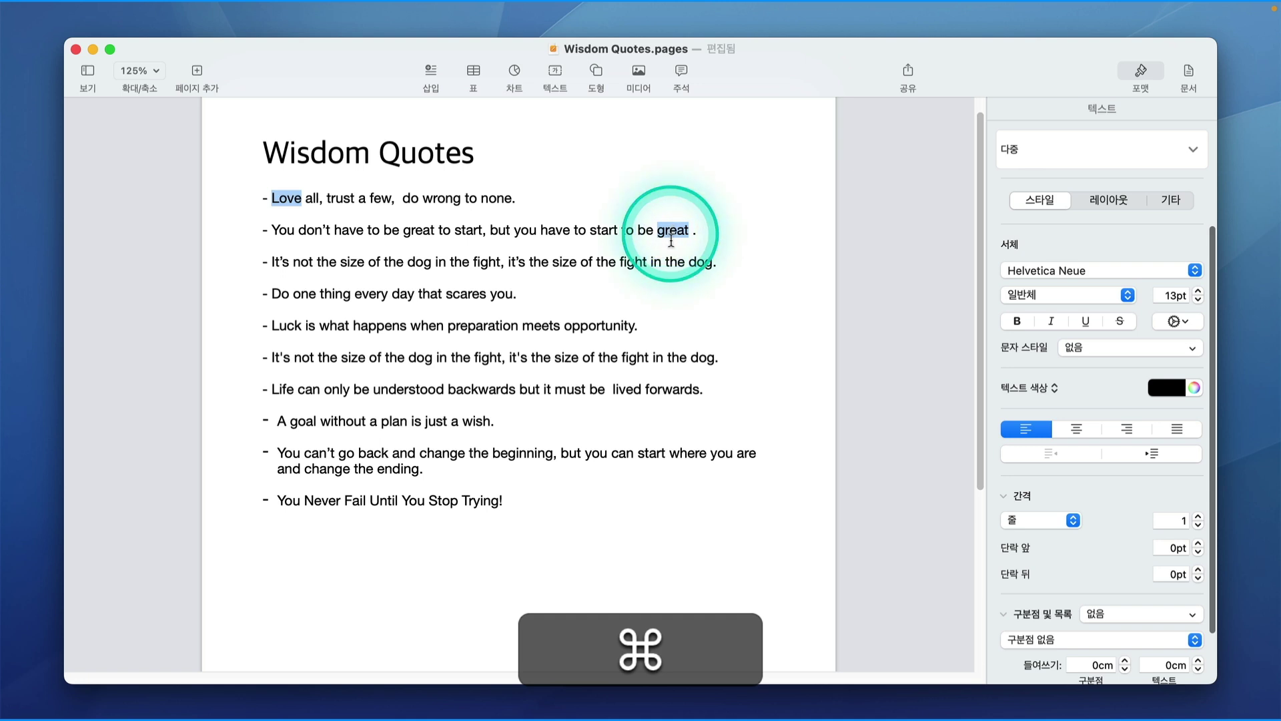
pyautogui.keyDown('super'); pyautogui.doubleClick(701, 262); pyautogui.keyUp('super')
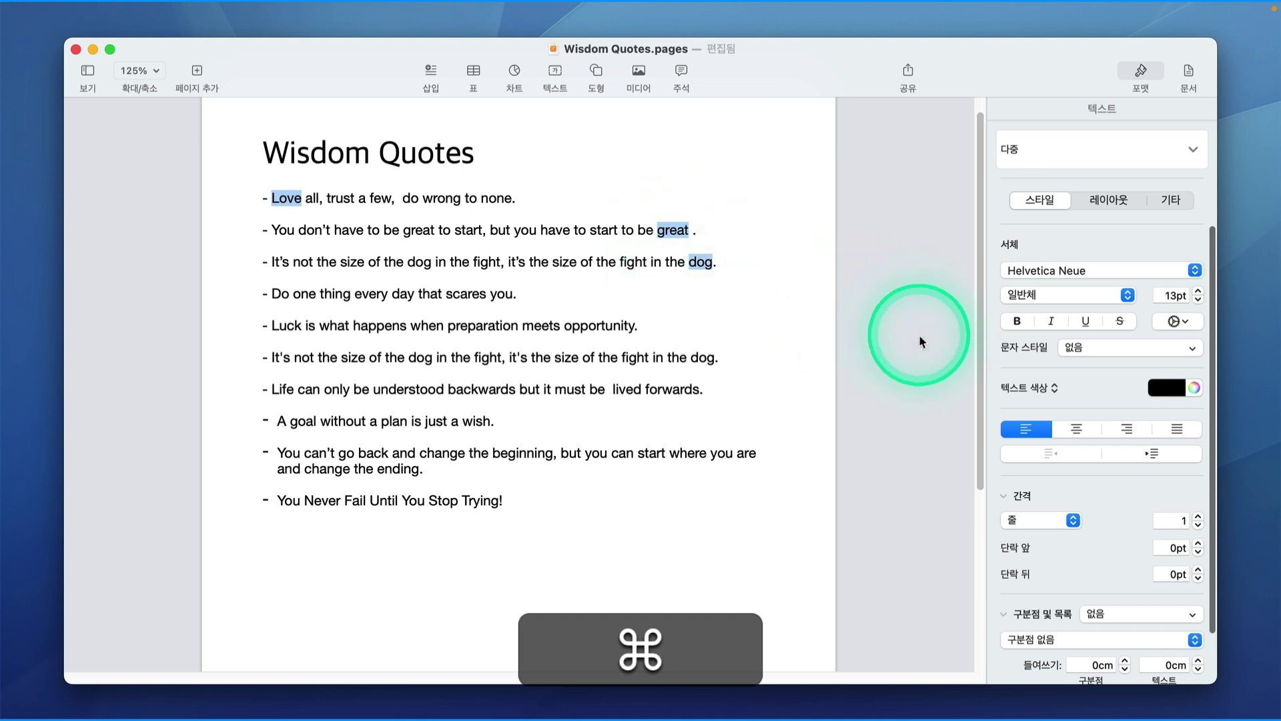
pyautogui.press('super+c')
pyautogui.click(326, 568)
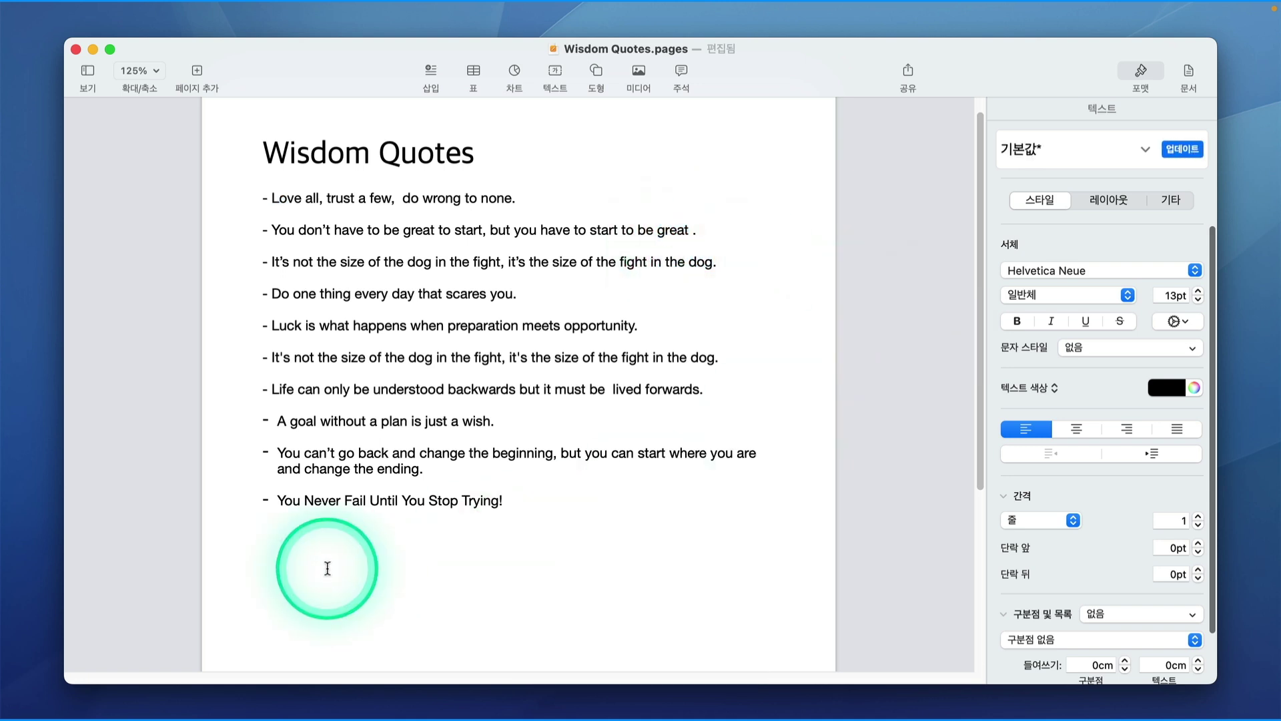
pyautogui.press('super+Return')
pyautogui.click(745, 567)
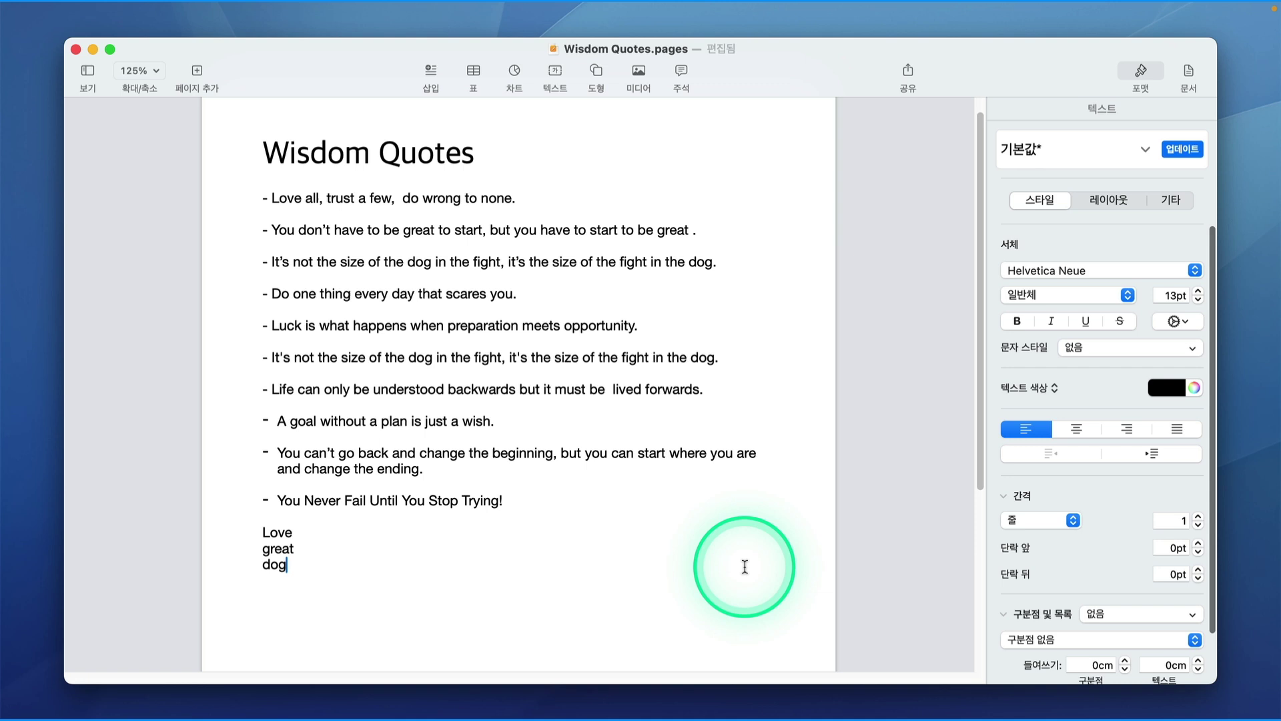
pyautogui.press('super+z')
# Step: Select the third quote's last "dog" and both in the sixth, move them below the list, undo, and repeat as a copy, undoing that too
pyautogui.doubleClick(700, 262)
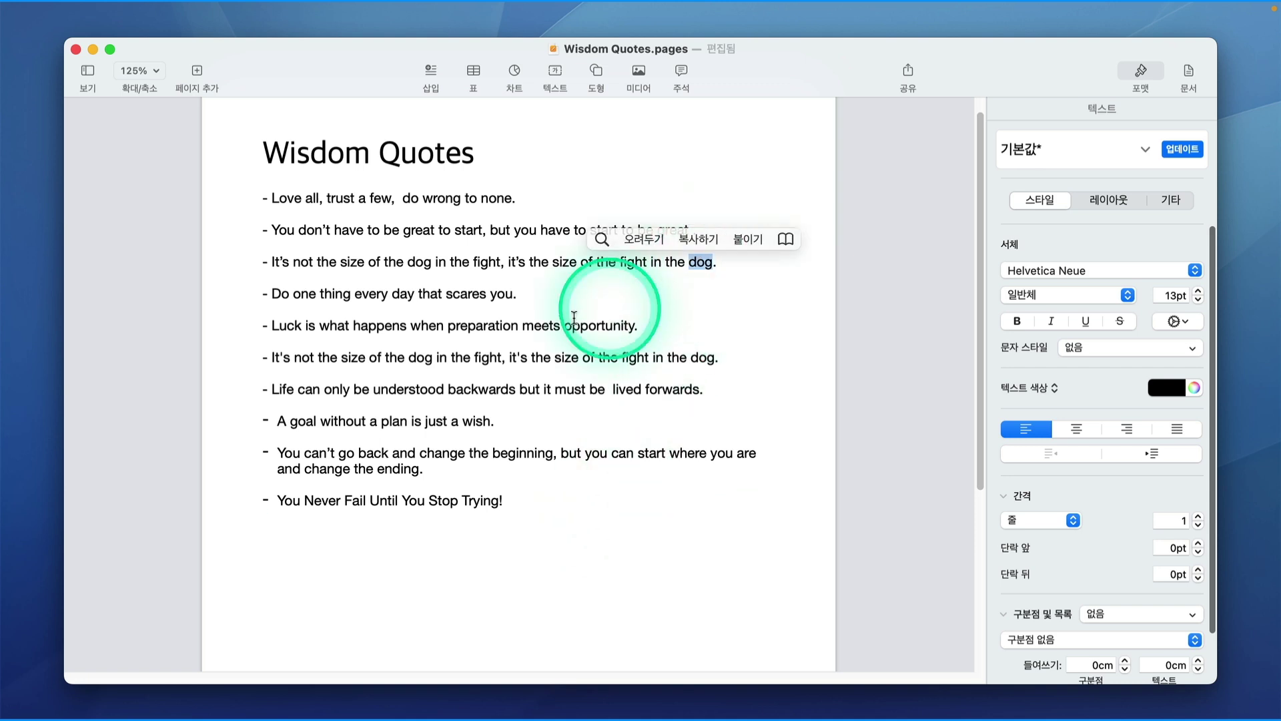
pyautogui.keyDown('super'); pyautogui.doubleClick(429, 355); pyautogui.keyUp('super')
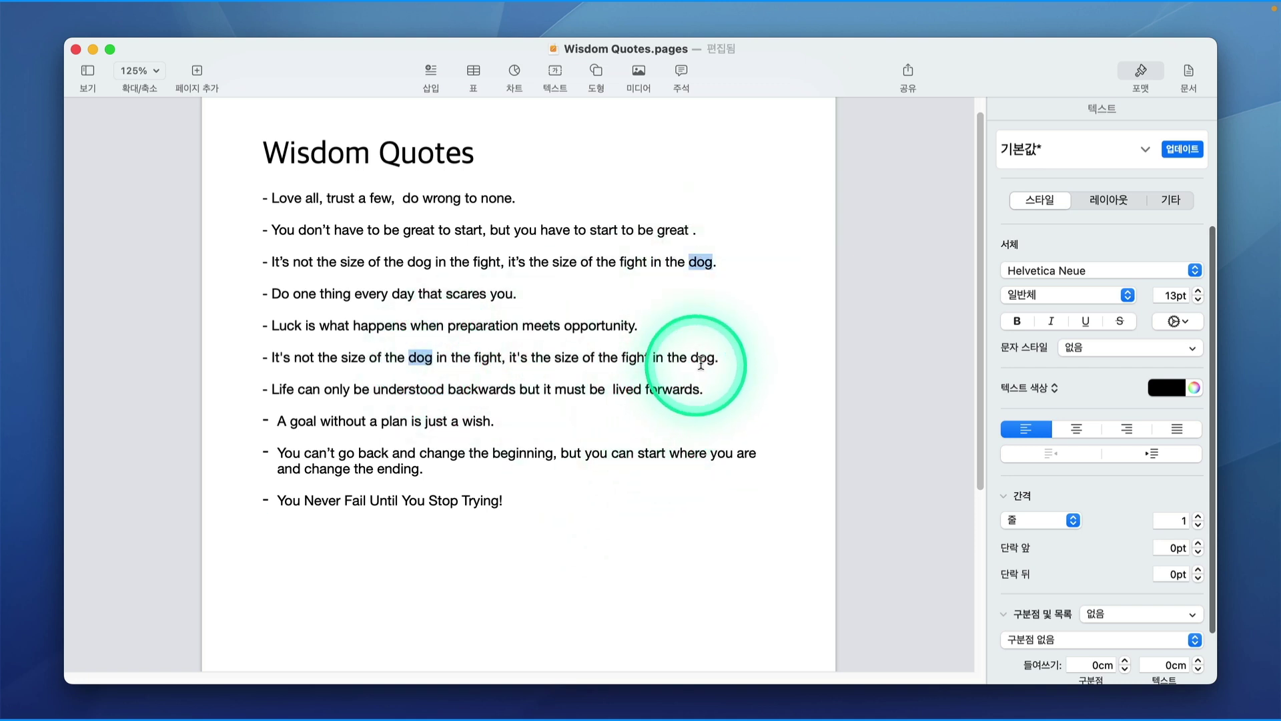
pyautogui.moveTo(702, 361); pyautogui.dragTo(293, 610)
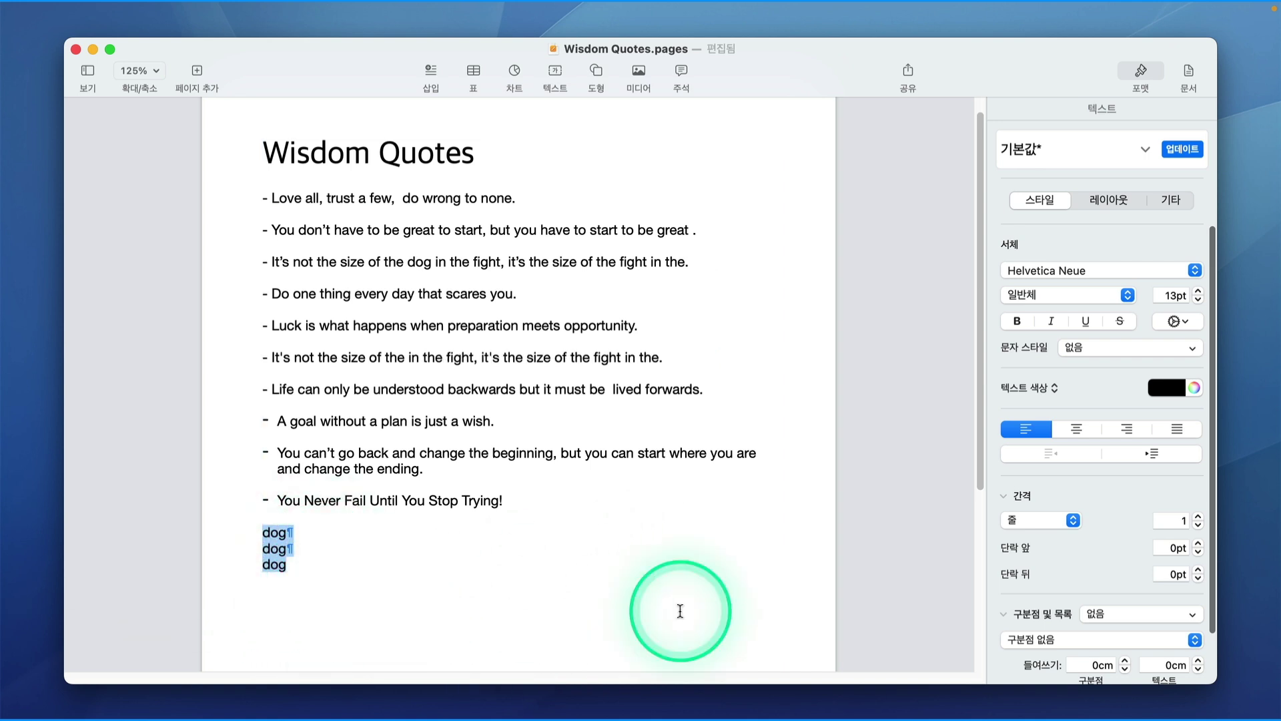
pyautogui.press('super+z')
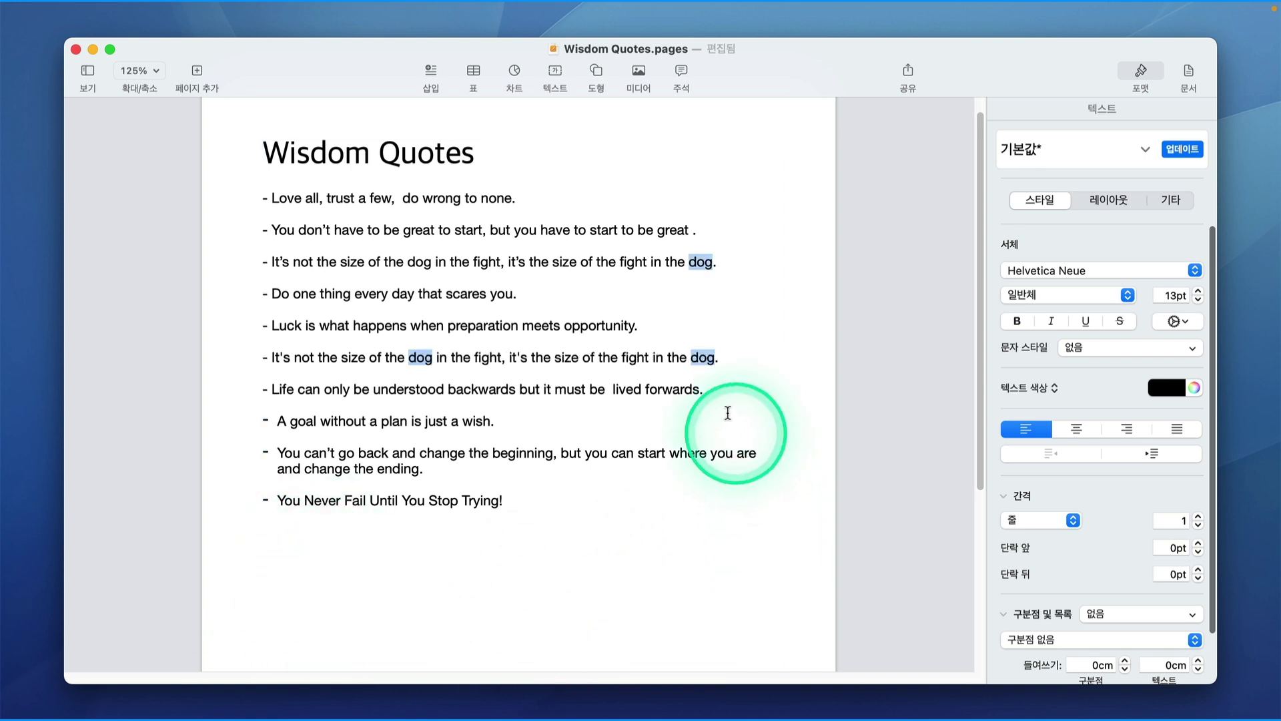
pyautogui.moveTo(714, 371); pyautogui.dragTo(574, 620)
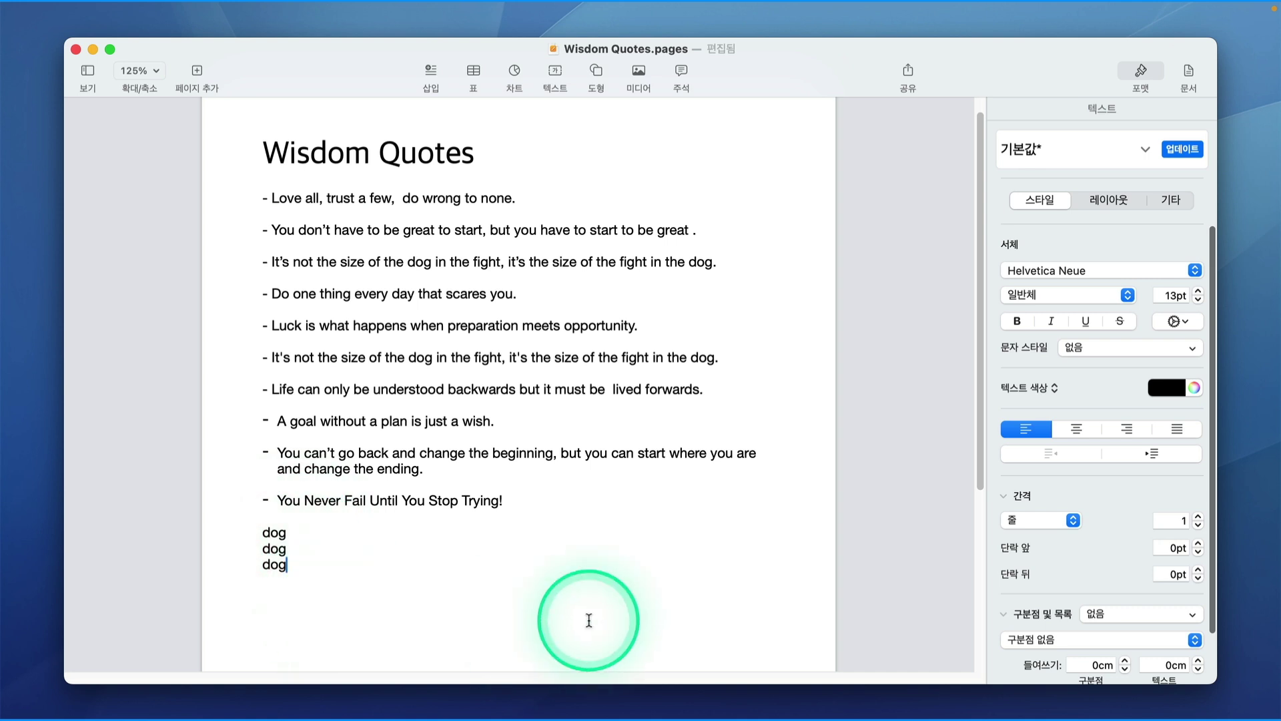
pyautogui.press('super+z')
# Step: Copy "Love", paste it over the third quote's last "dog" and both in the sixth quote, and undo the replacement
pyautogui.doubleClick(287, 200)
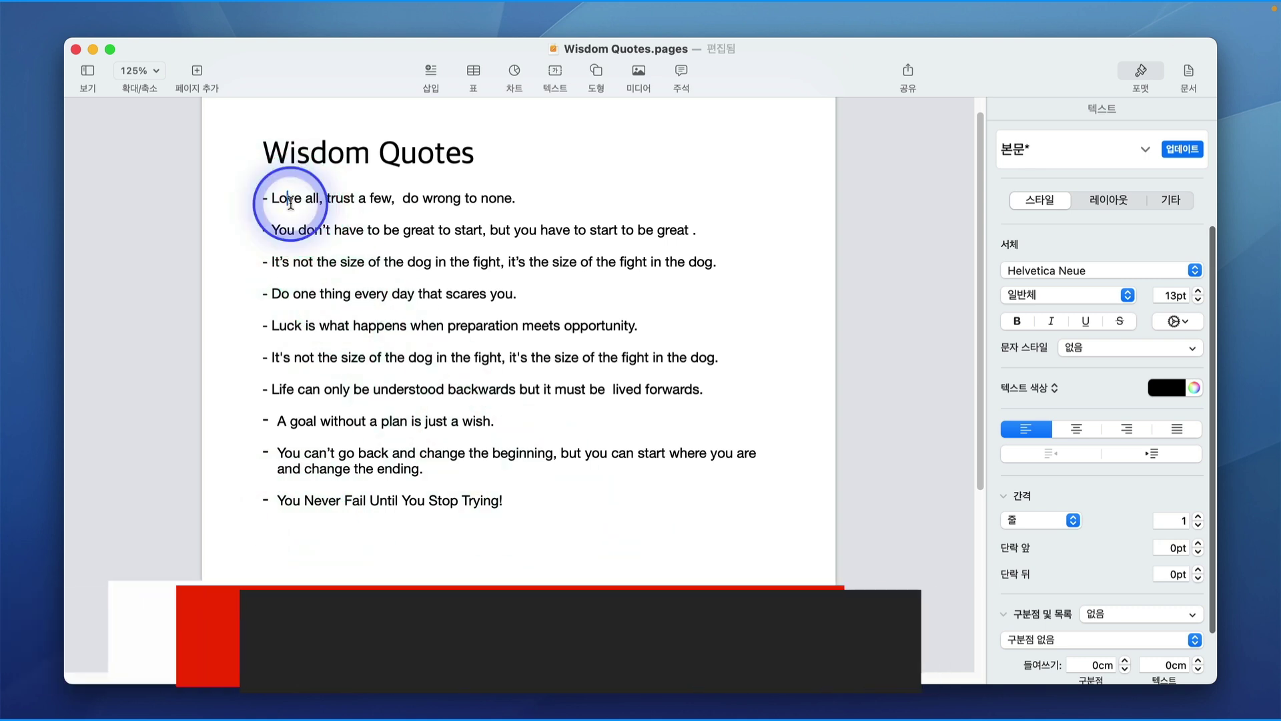
pyautogui.click(283, 178)
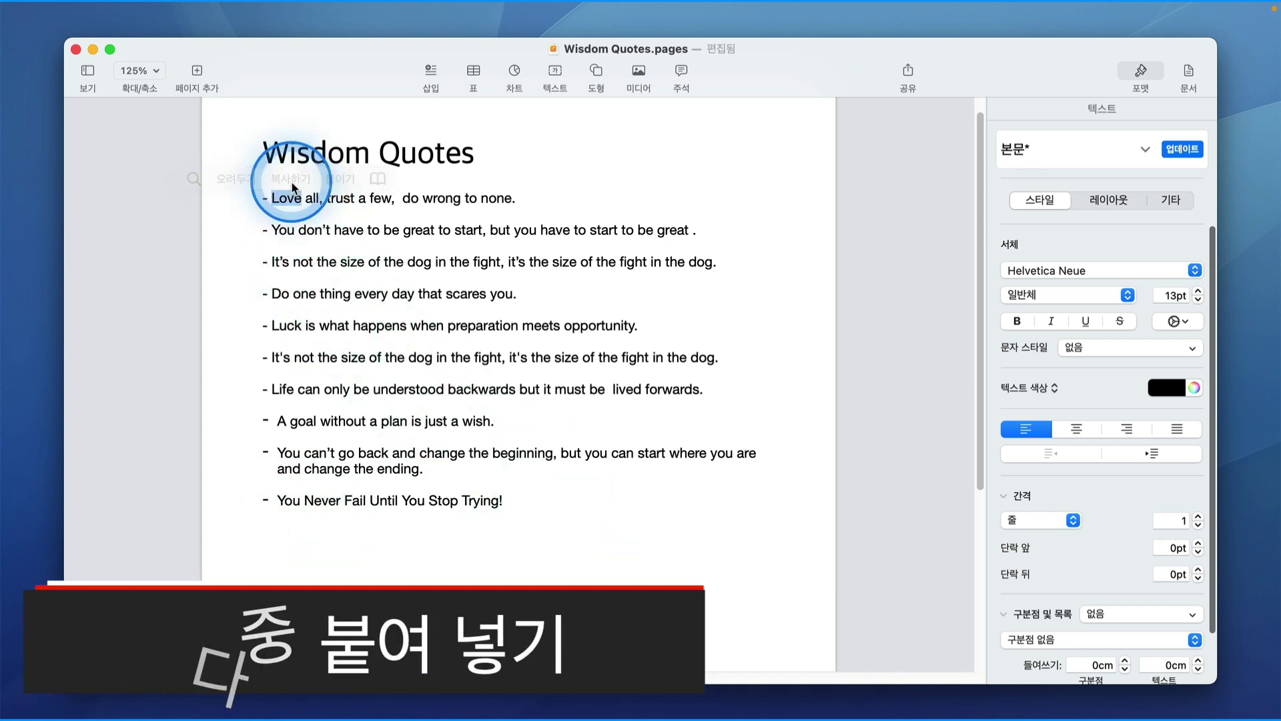
pyautogui.doubleClick(700, 263)
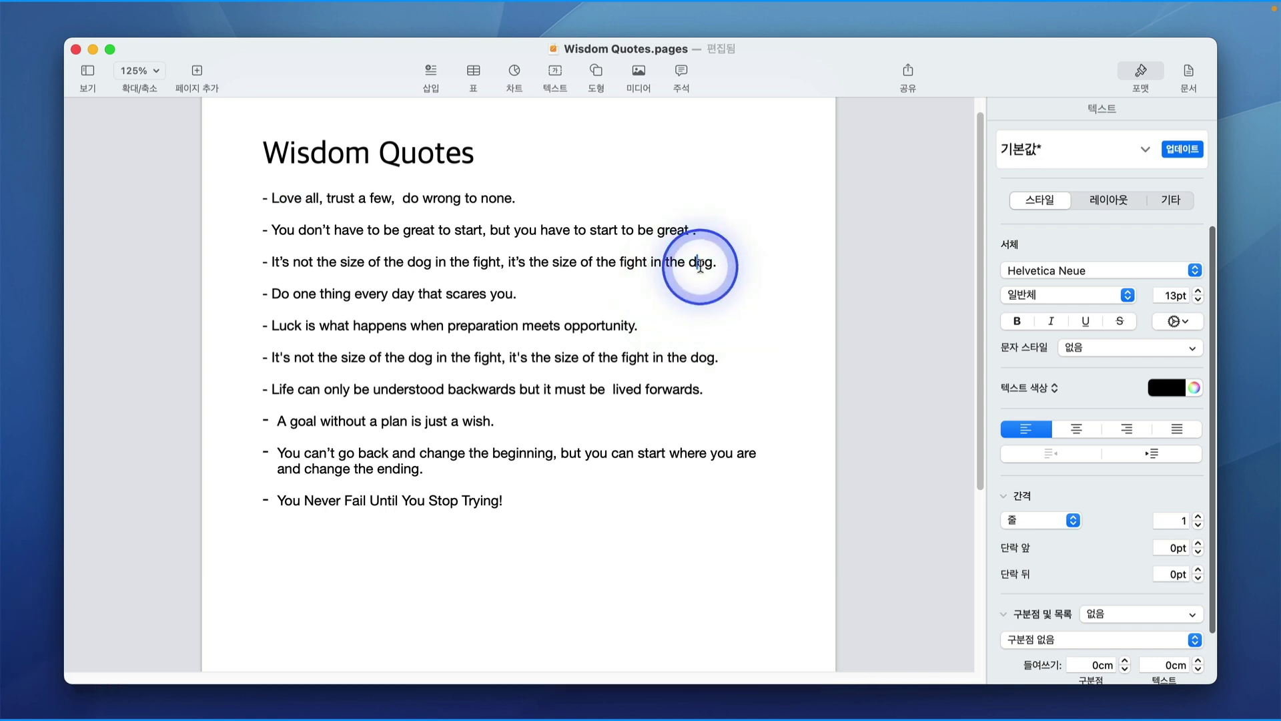
pyautogui.keyDown('super'); pyautogui.doubleClick(703, 357); pyautogui.keyUp('super')
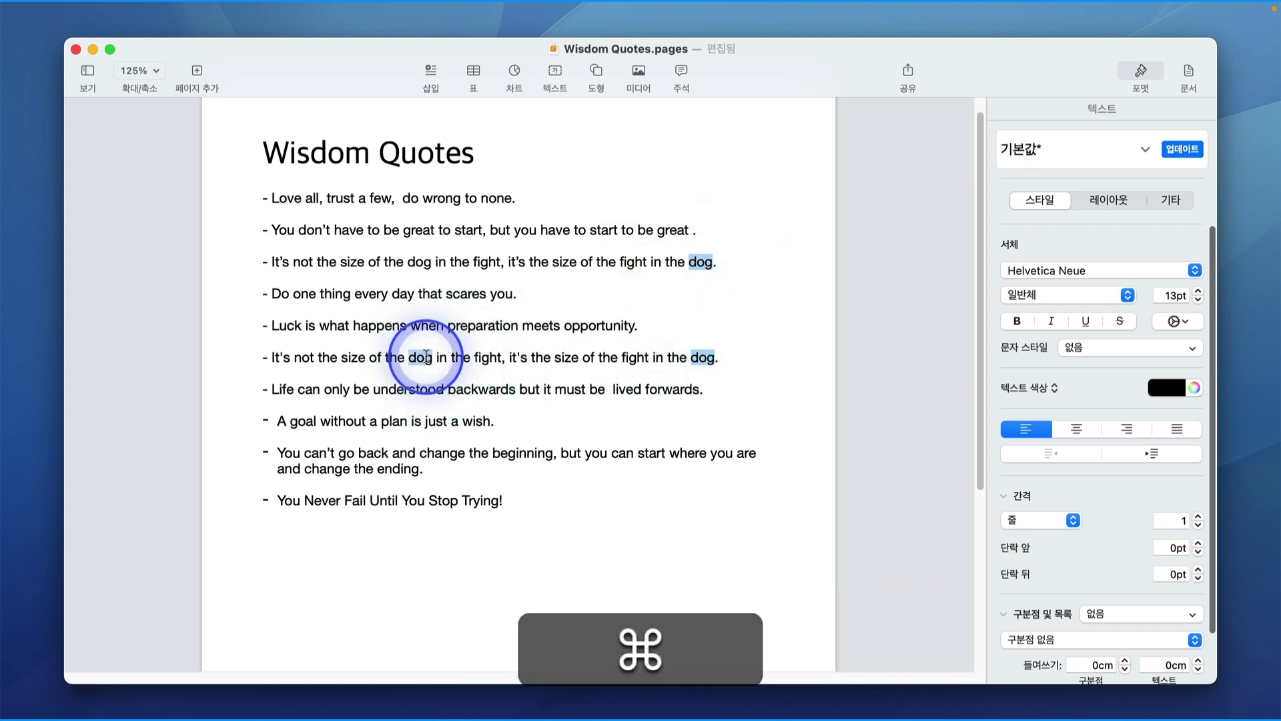
pyautogui.keyDown('super'); pyautogui.doubleClick(420, 357); pyautogui.keyUp('super')
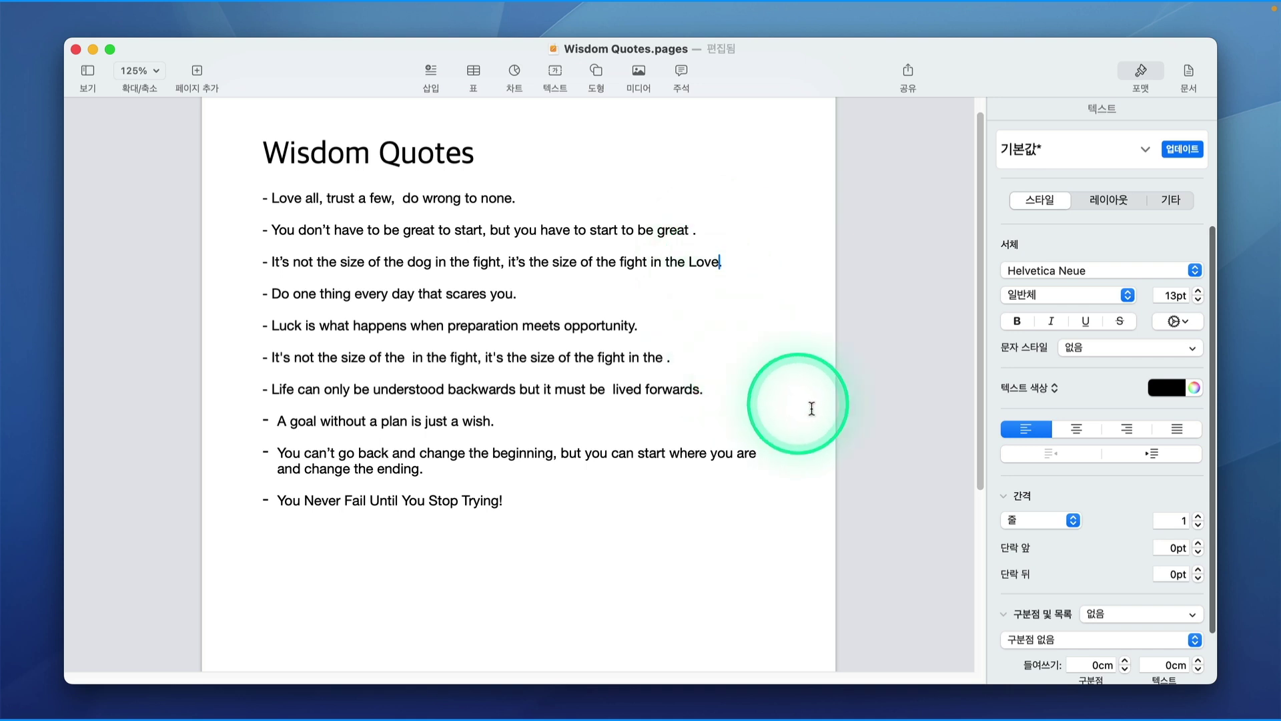
pyautogui.press('super+z')
pyautogui.press('super+z')
pyautogui.press('super+z')
# Step: In the first quote, copy "Love" and "all" together and paste them over the jointly selected words "wrong", "to" and "none"
pyautogui.doubleClick(298, 198)
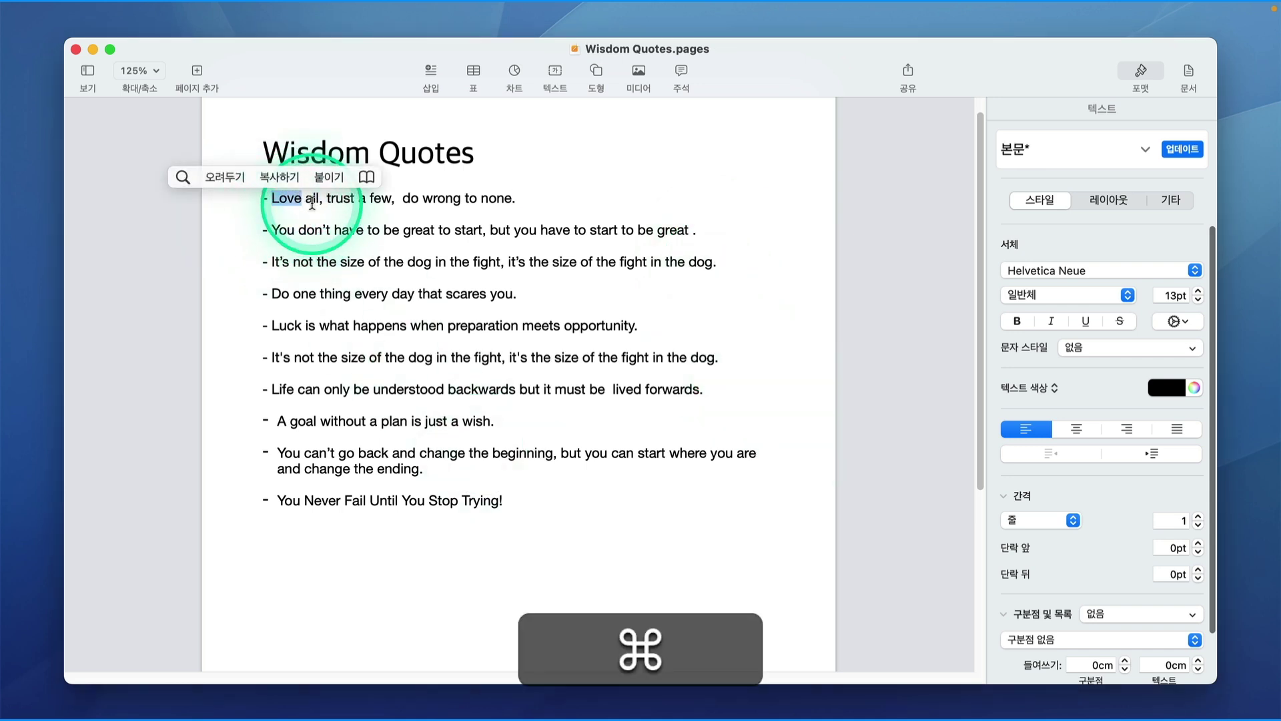
pyautogui.keyDown('super'); pyautogui.doubleClick(311, 198); pyautogui.keyUp('super')
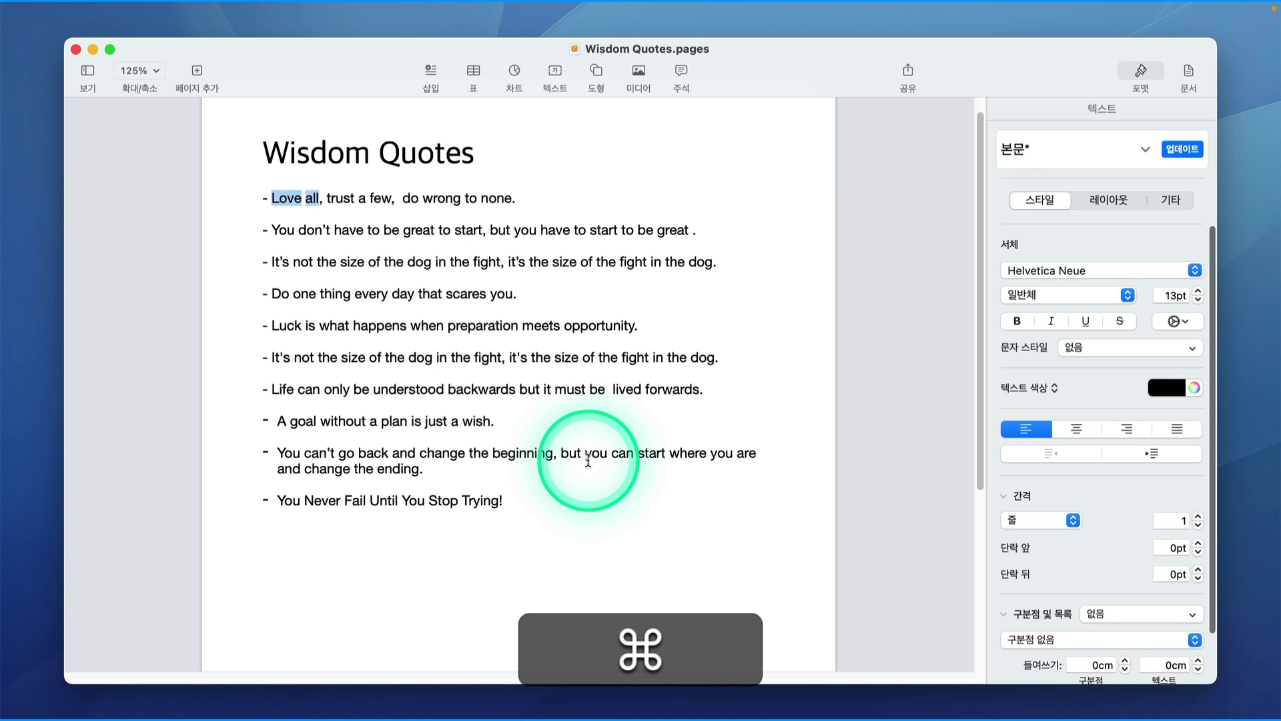
pyautogui.press('super+c')
pyautogui.doubleClick(441, 199)
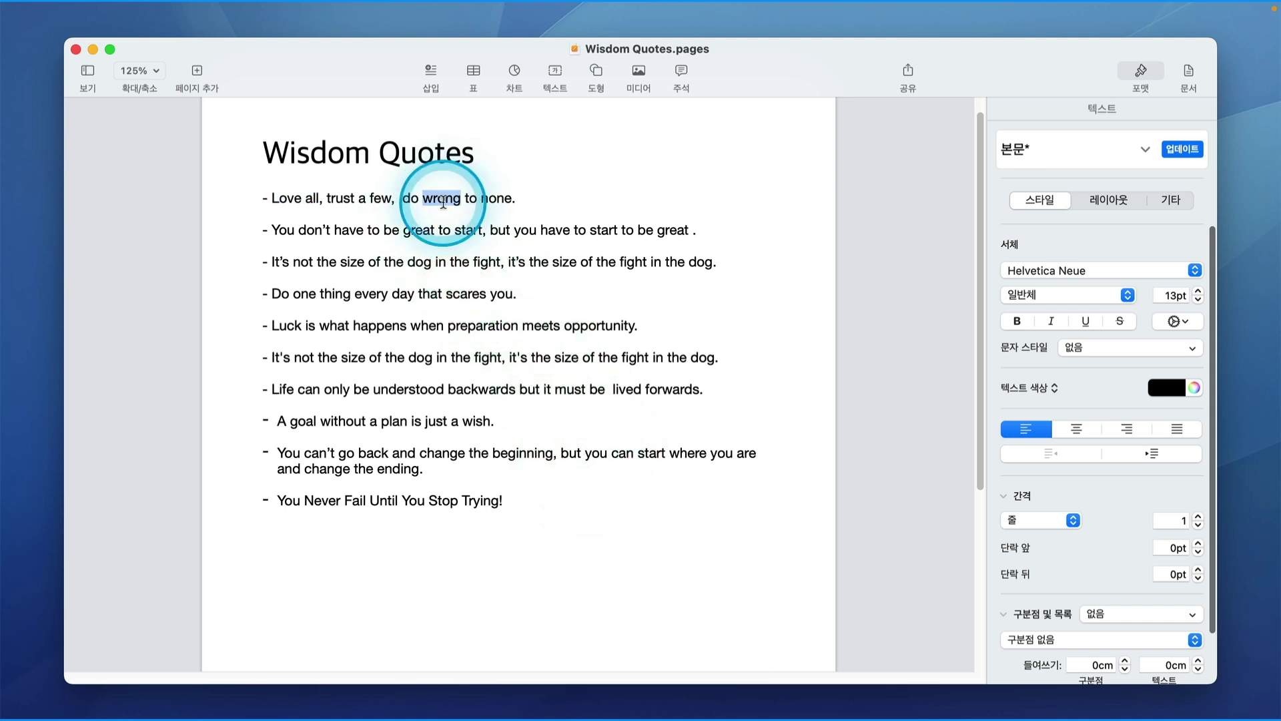
pyautogui.keyDown('super'); pyautogui.doubleClick(471, 199); pyautogui.keyUp('super')
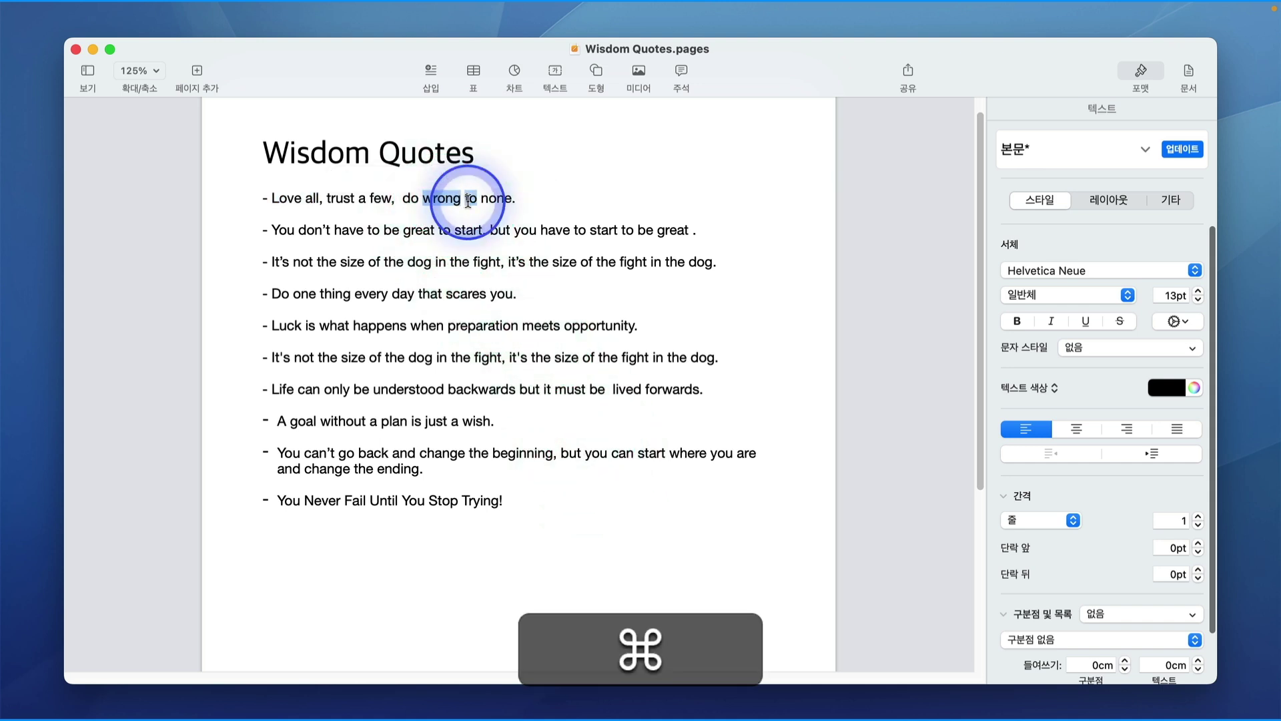
pyautogui.keyDown('super'); pyautogui.doubleClick(487, 198); pyautogui.keyUp('super')
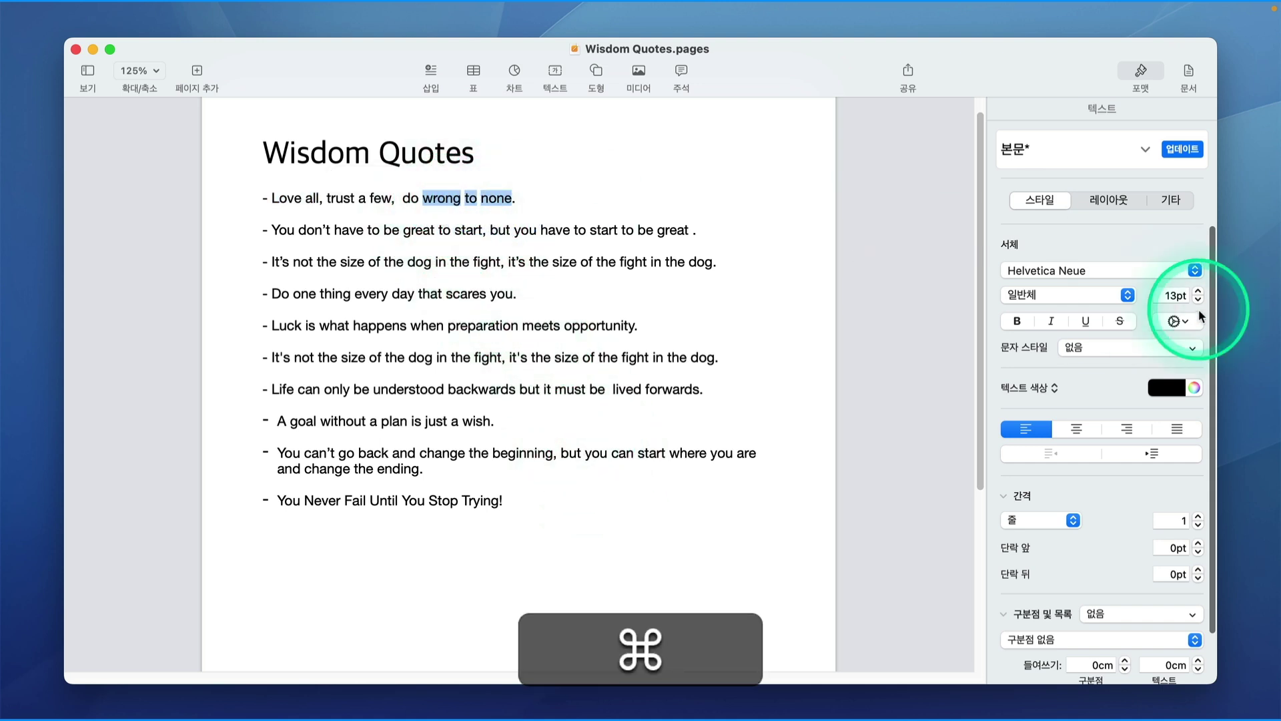
pyautogui.press('super+v')
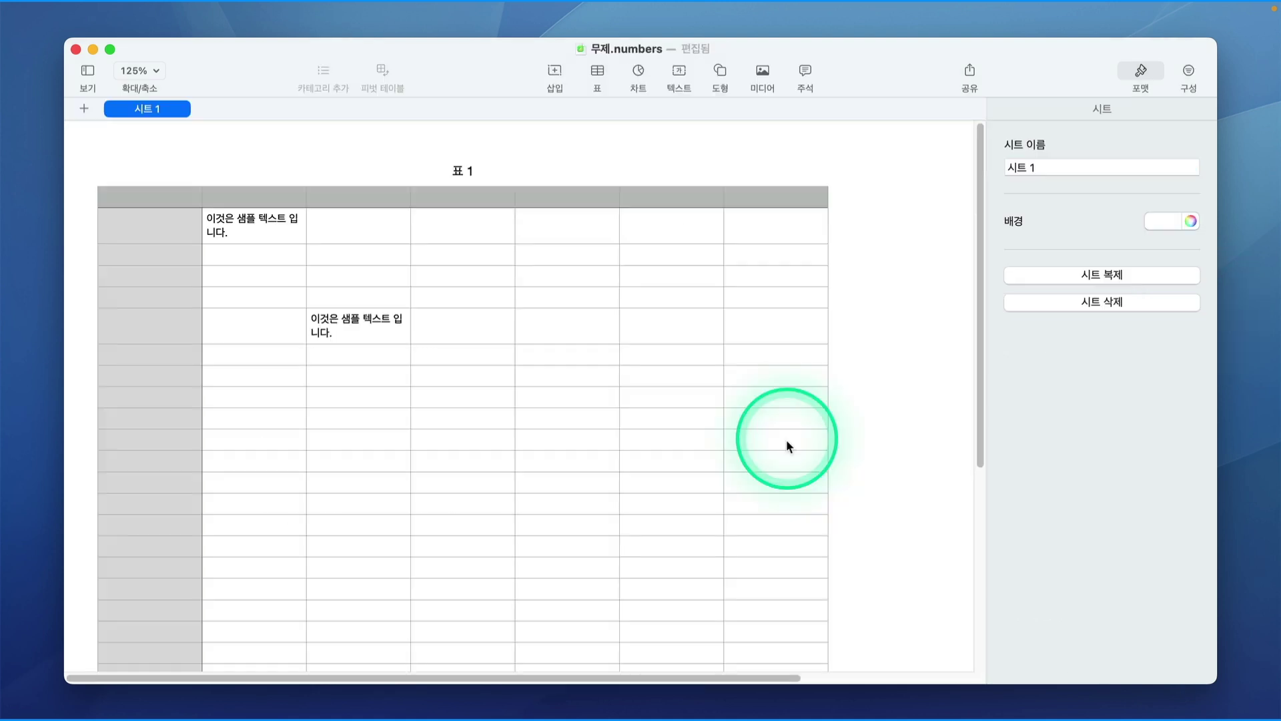
# Step: In 무제.numbers, try selecting separate words in cell B2, and select "이것은" and "텍스트" together in cell C6
pyautogui.click(244, 241)
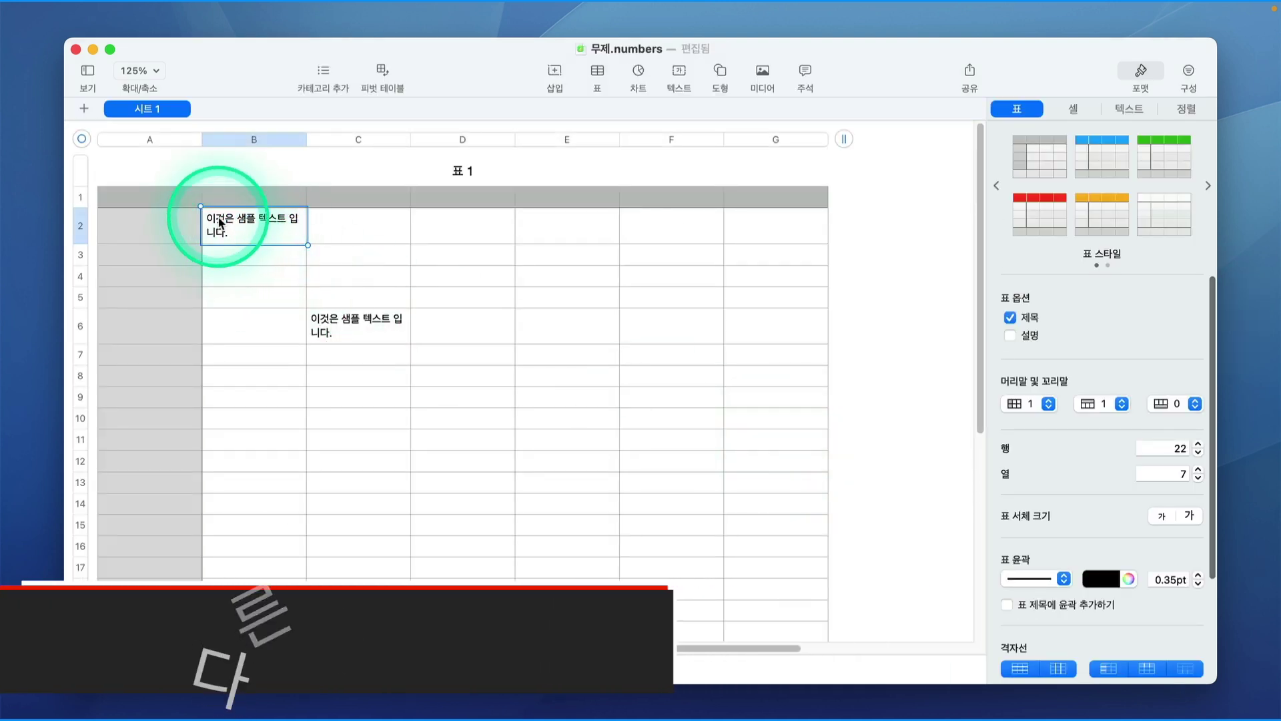
pyautogui.doubleClick(220, 223)
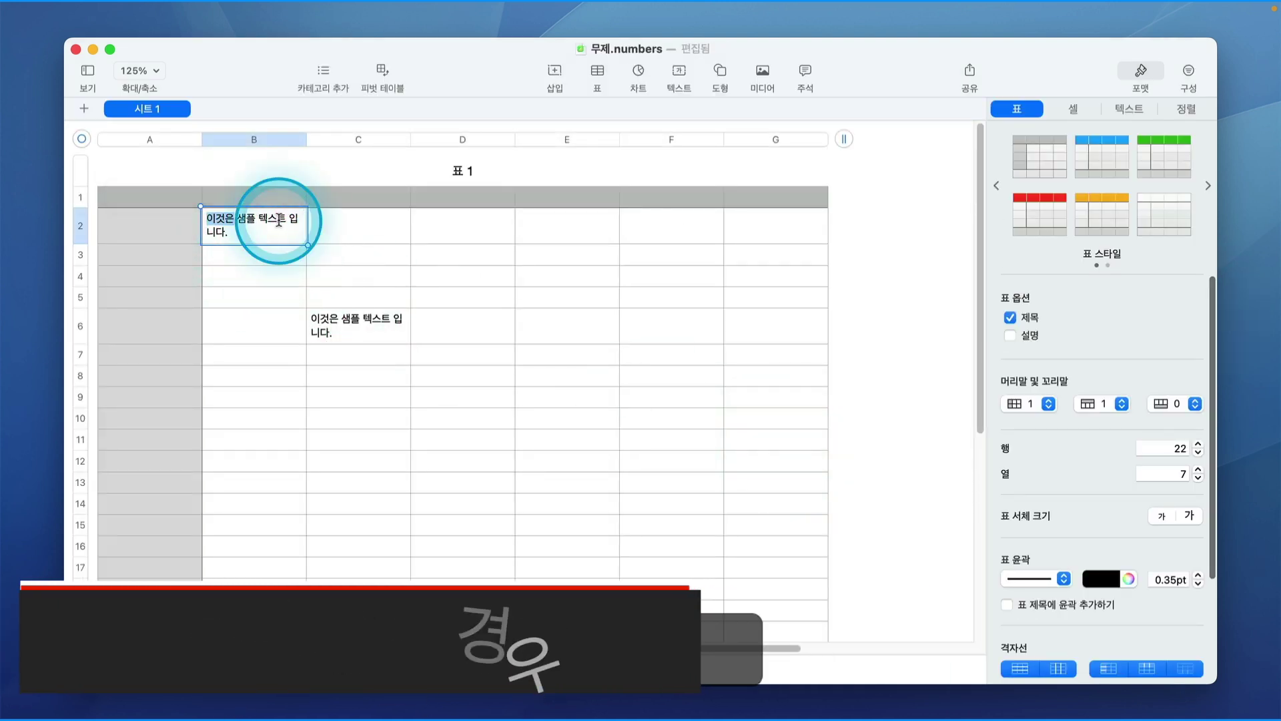
pyautogui.click(366, 327)
pyautogui.doubleClick(334, 325)
pyautogui.keyDown('super'); pyautogui.doubleClick(369, 322); pyautogui.keyUp('super')
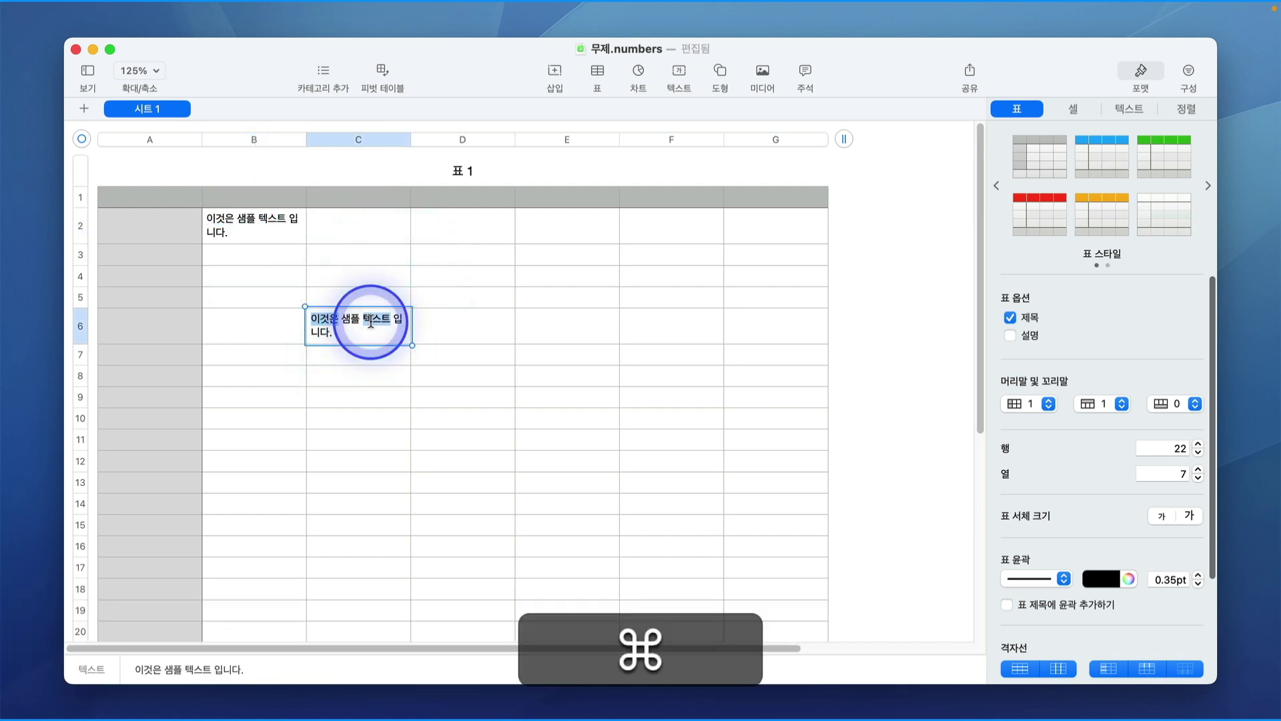
pyautogui.click(256, 231)
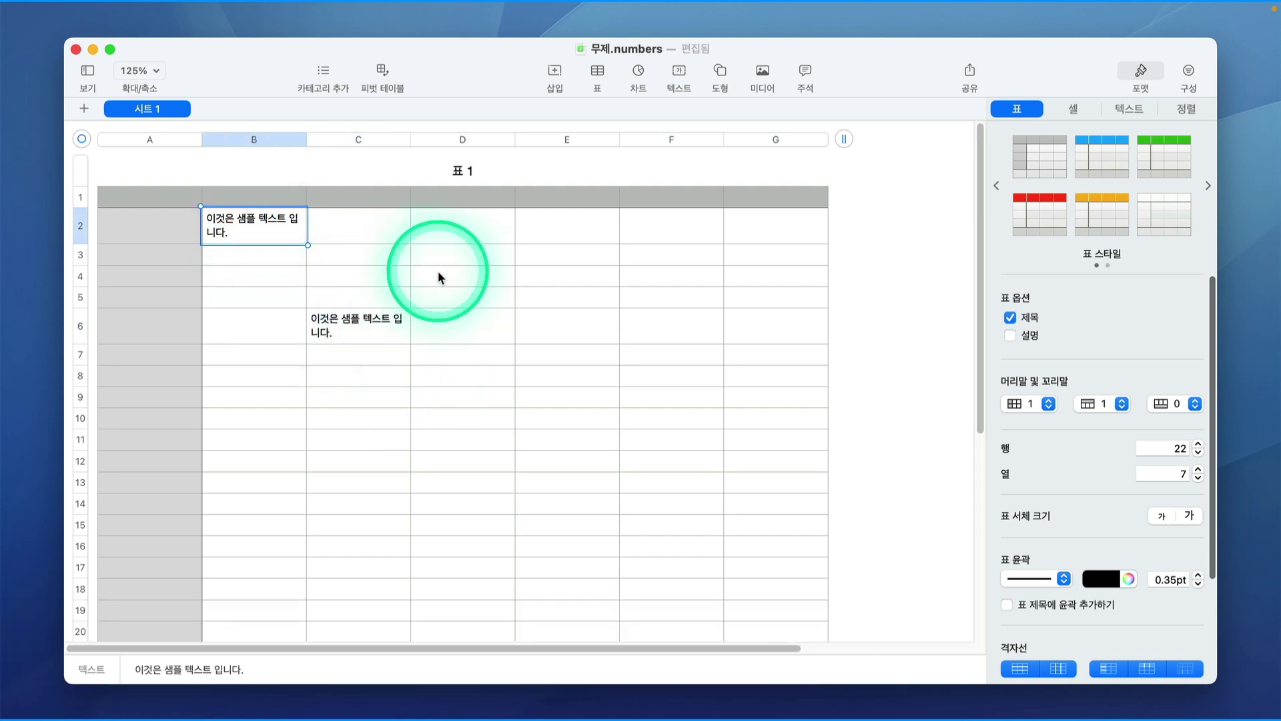
# Step: Add text boxes reading "이것은. 샘플 텍스트 입니다." over the table and try to select "텍스트" in both boxes together
pyautogui.click(677, 72)
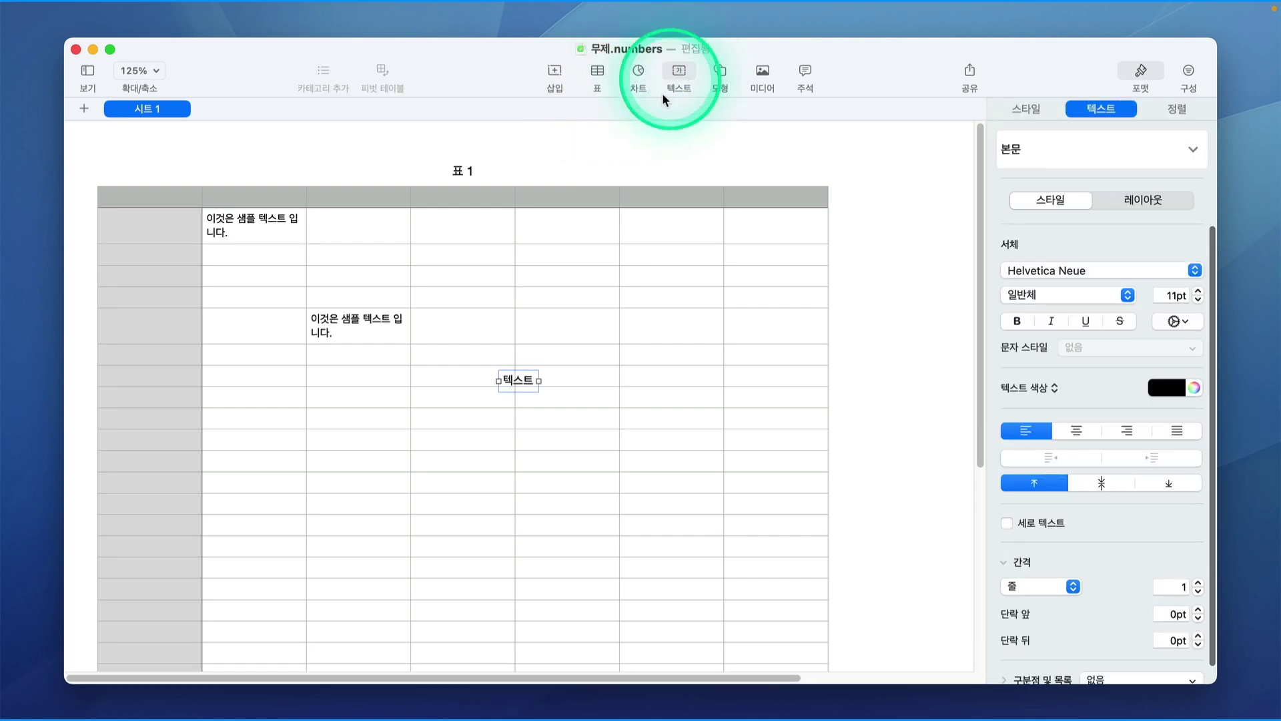
pyautogui.click(575, 397)
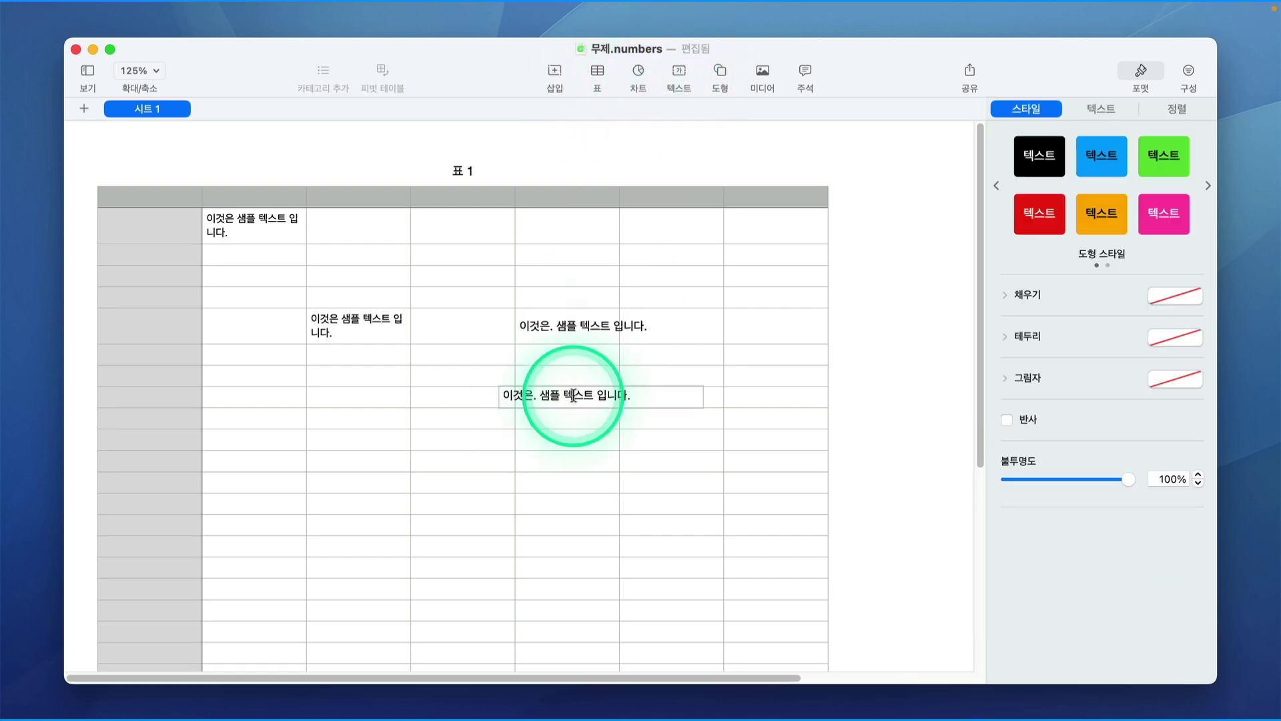
pyautogui.doubleClick(573, 396)
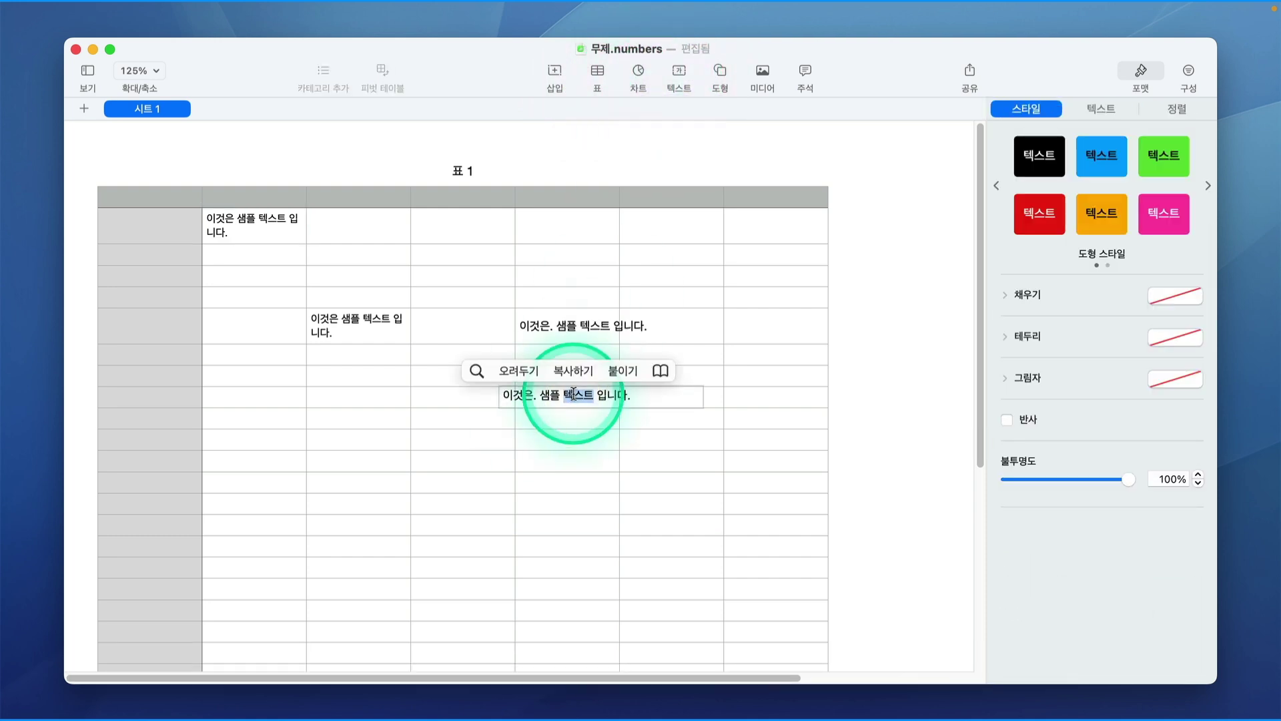
pyautogui.click(578, 321)
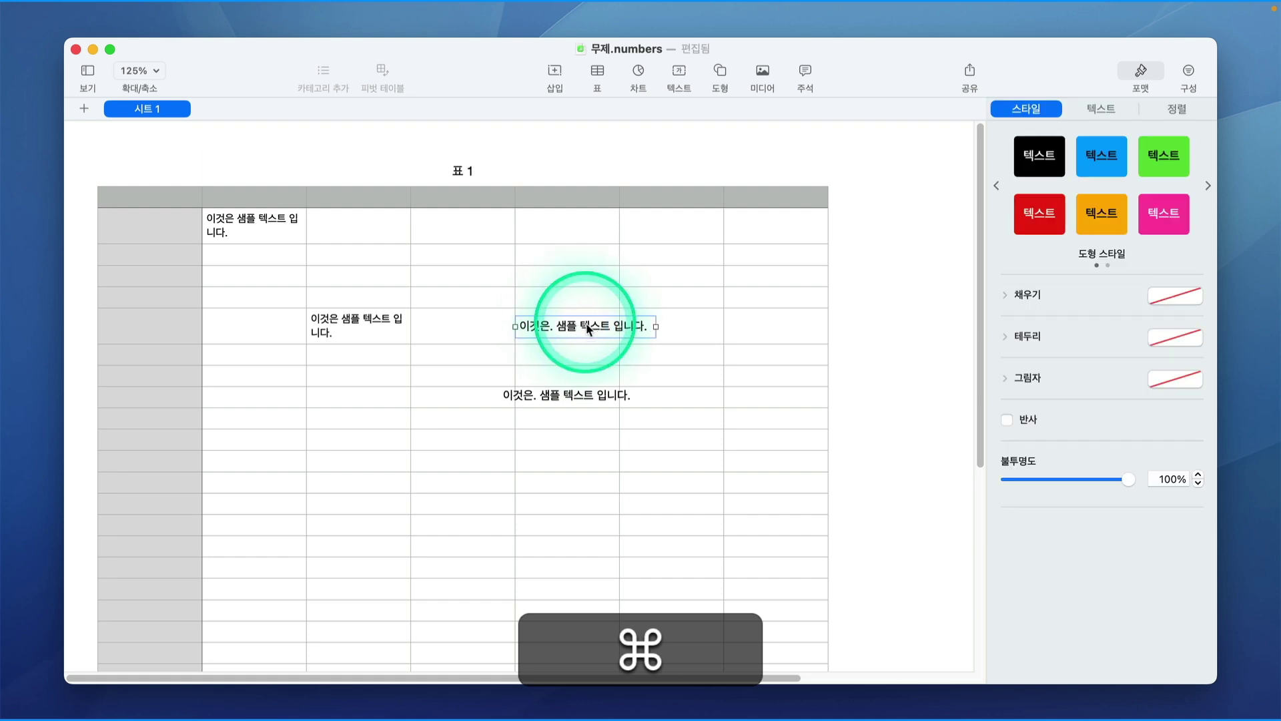
pyautogui.doubleClick(586, 326)
pyautogui.moveTo(589, 329); pyautogui.dragTo(595, 386)
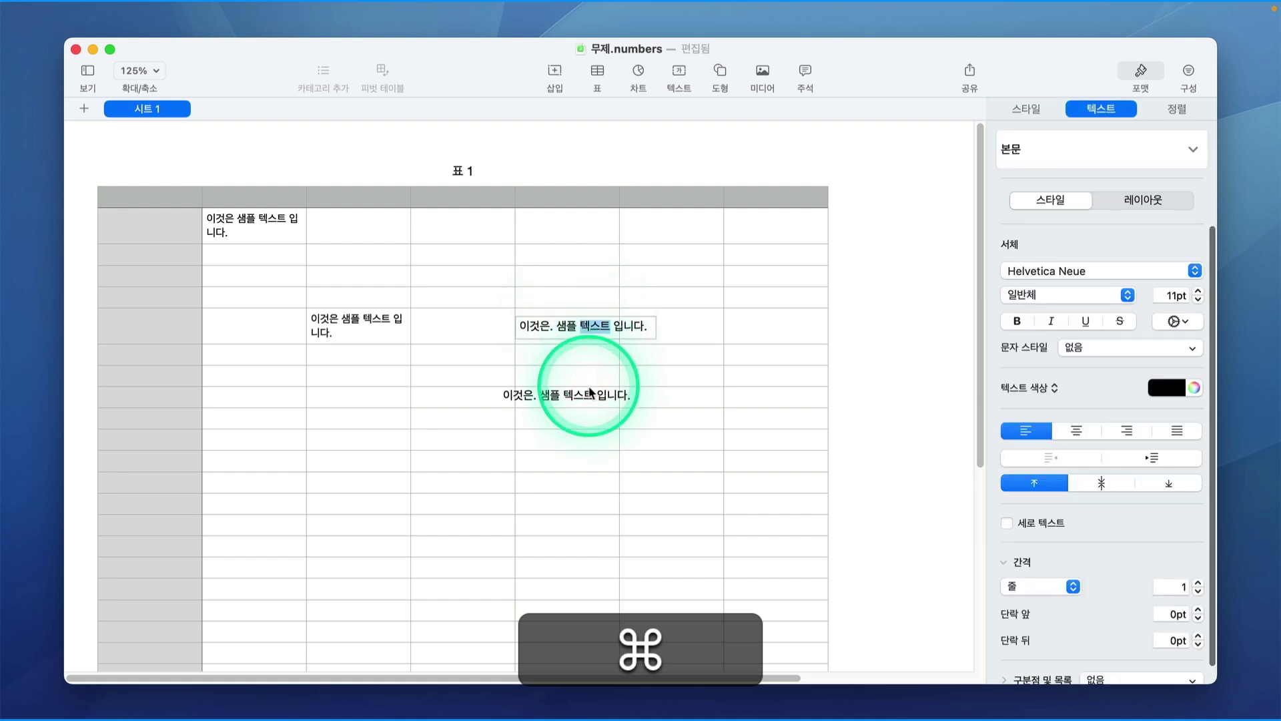
pyautogui.keyDown('super'); pyautogui.click(590, 388); pyautogui.keyUp('super')
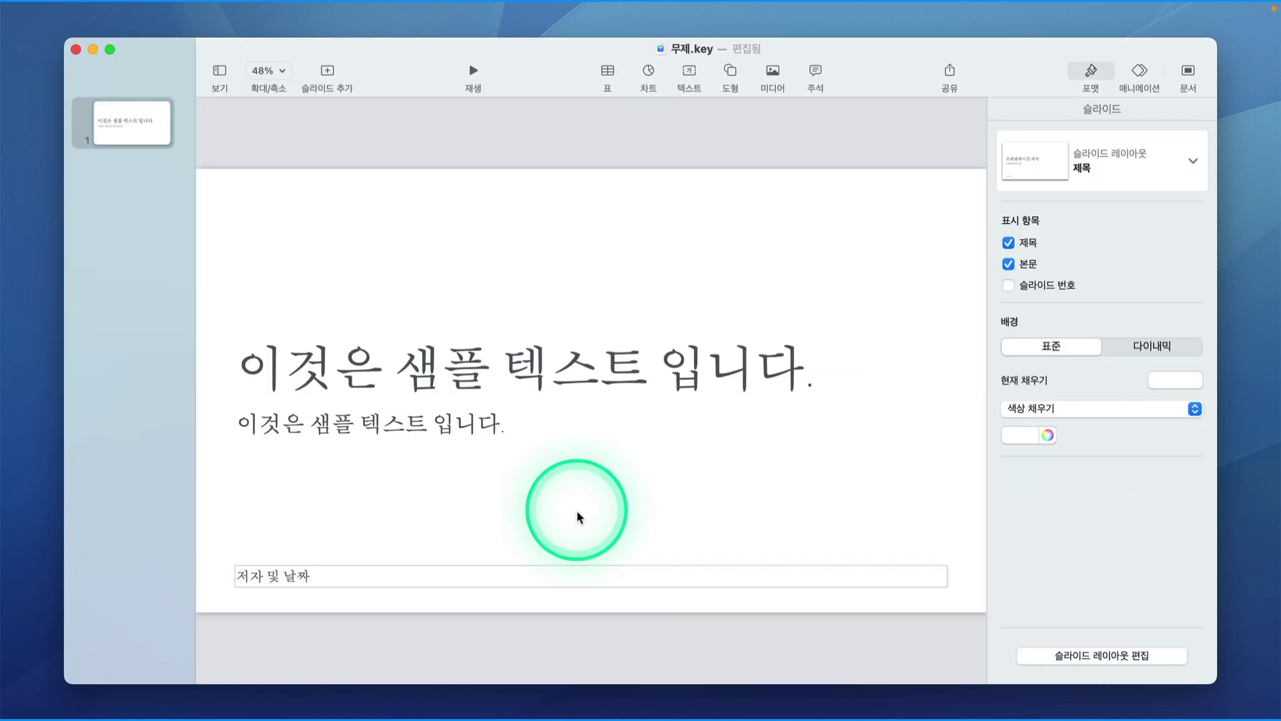
# Step: In 무제.key, select "이것은" and "텍스트" together in the slide title, and the same two words in the body text
pyautogui.click(330, 384)
pyautogui.doubleClick(327, 385)
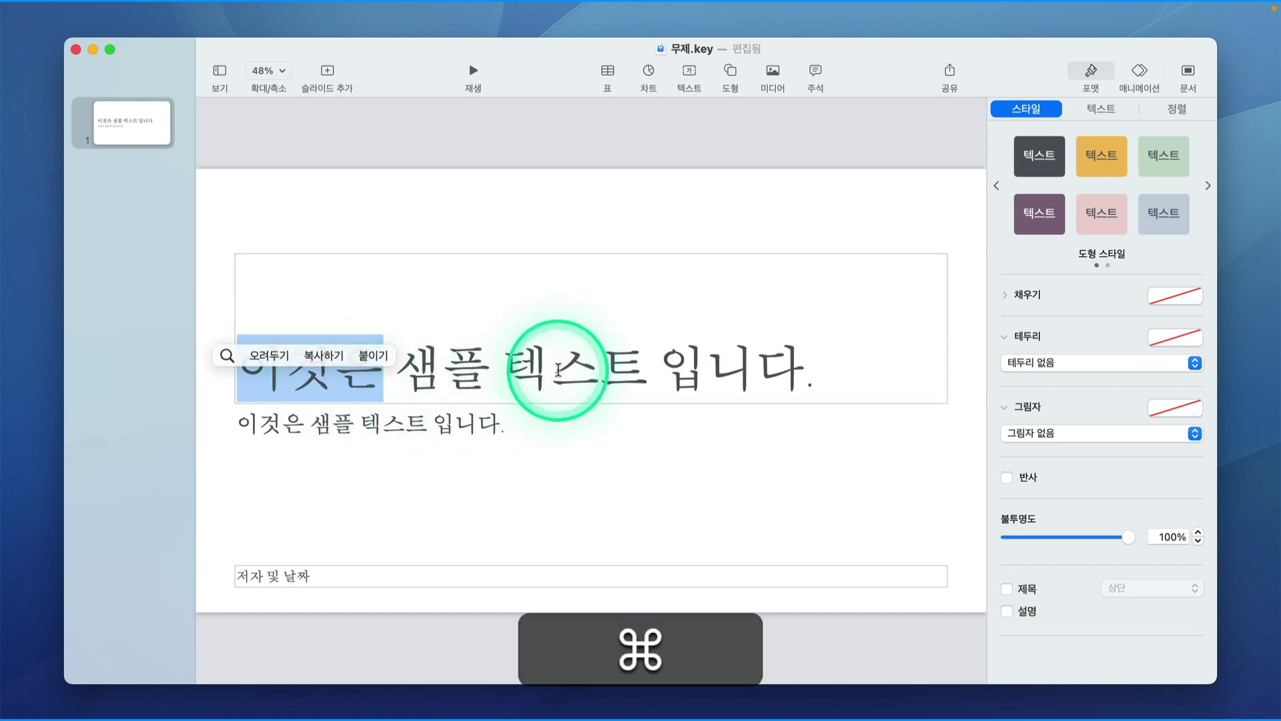
pyautogui.keyDown('super'); pyautogui.click(560, 377); pyautogui.keyUp('super')
pyautogui.keyDown('super'); pyautogui.doubleClick(560, 377); pyautogui.keyUp('super')
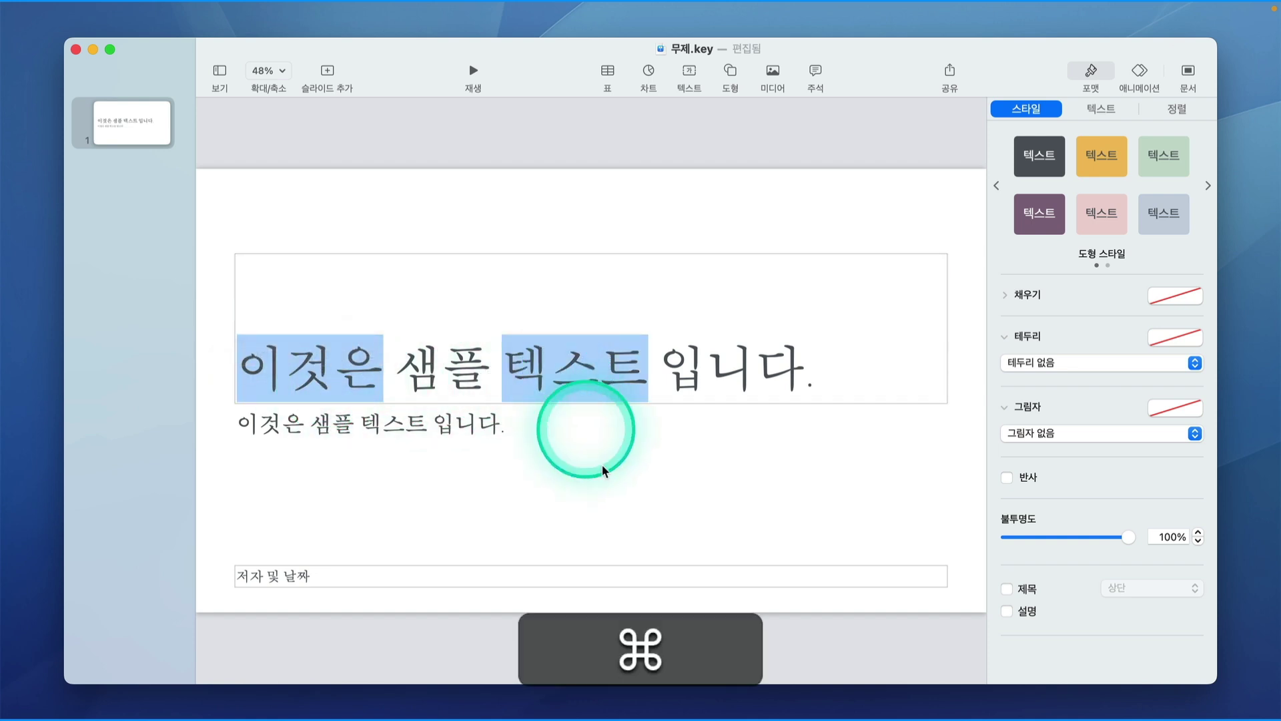
pyautogui.click(363, 428)
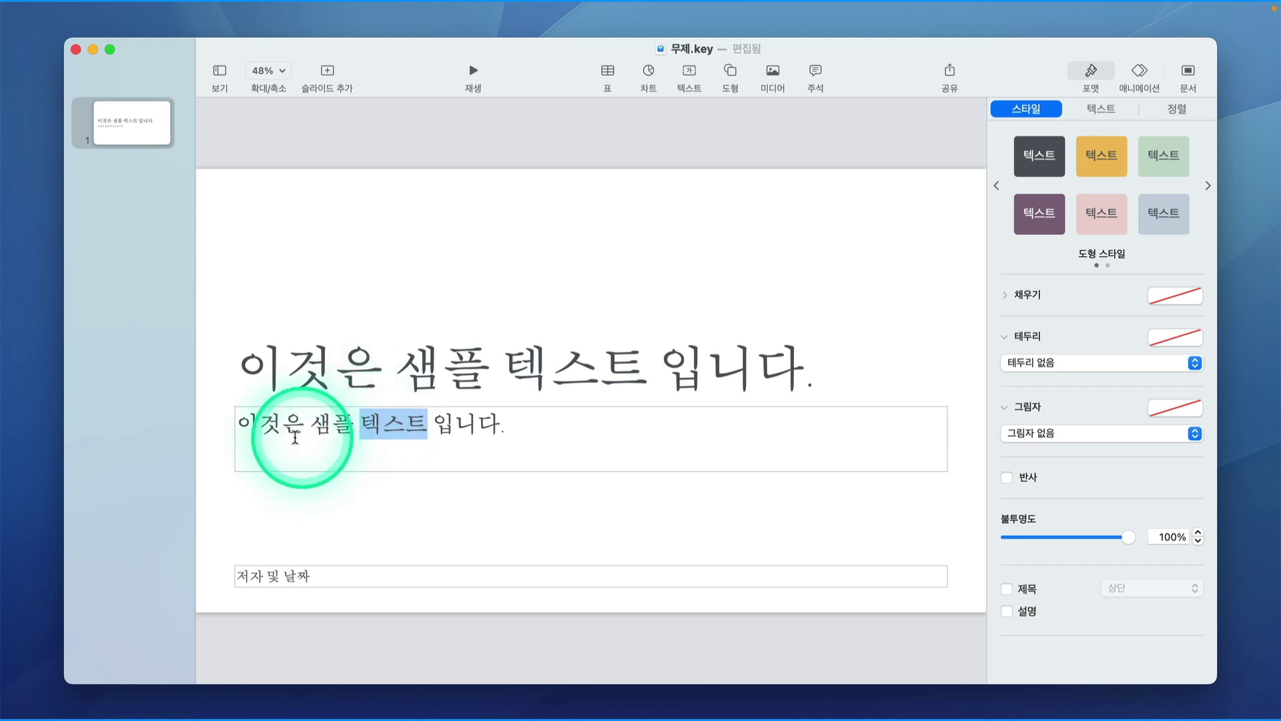
pyautogui.keyDown('super'); pyautogui.doubleClick(270, 423); pyautogui.keyUp('super')
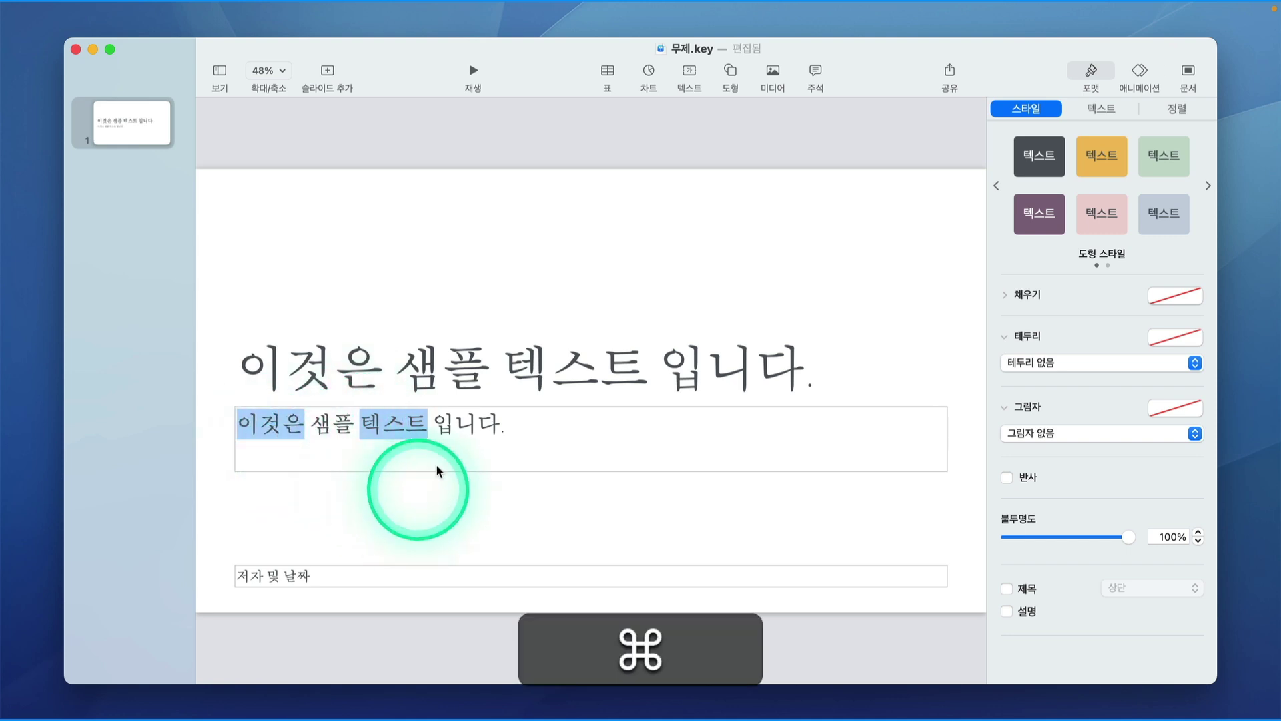
# Step: Switch to the Mail draft and try to select "이것은", "텍스트" and "샘플" together across the two sample lines
pyautogui.click(491, 387)
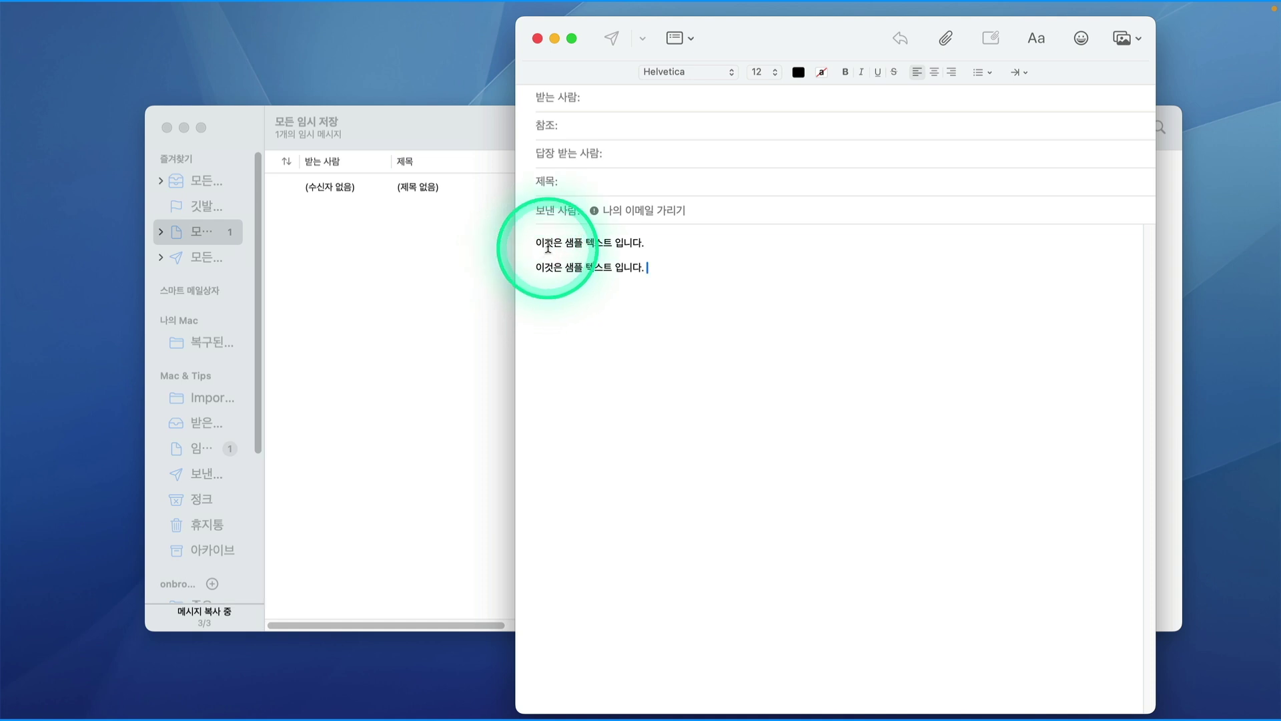
pyautogui.doubleClick(548, 243)
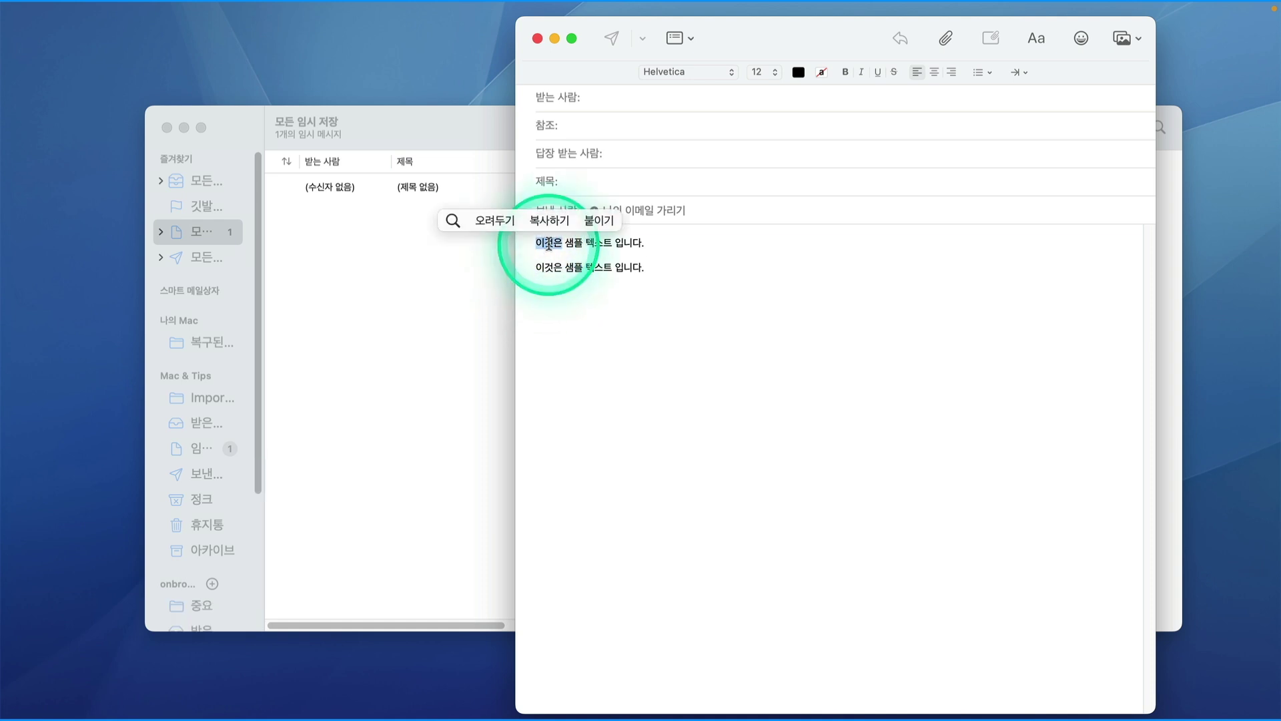
pyautogui.keyDown('super'); pyautogui.doubleClick(604, 267); pyautogui.keyUp('super')
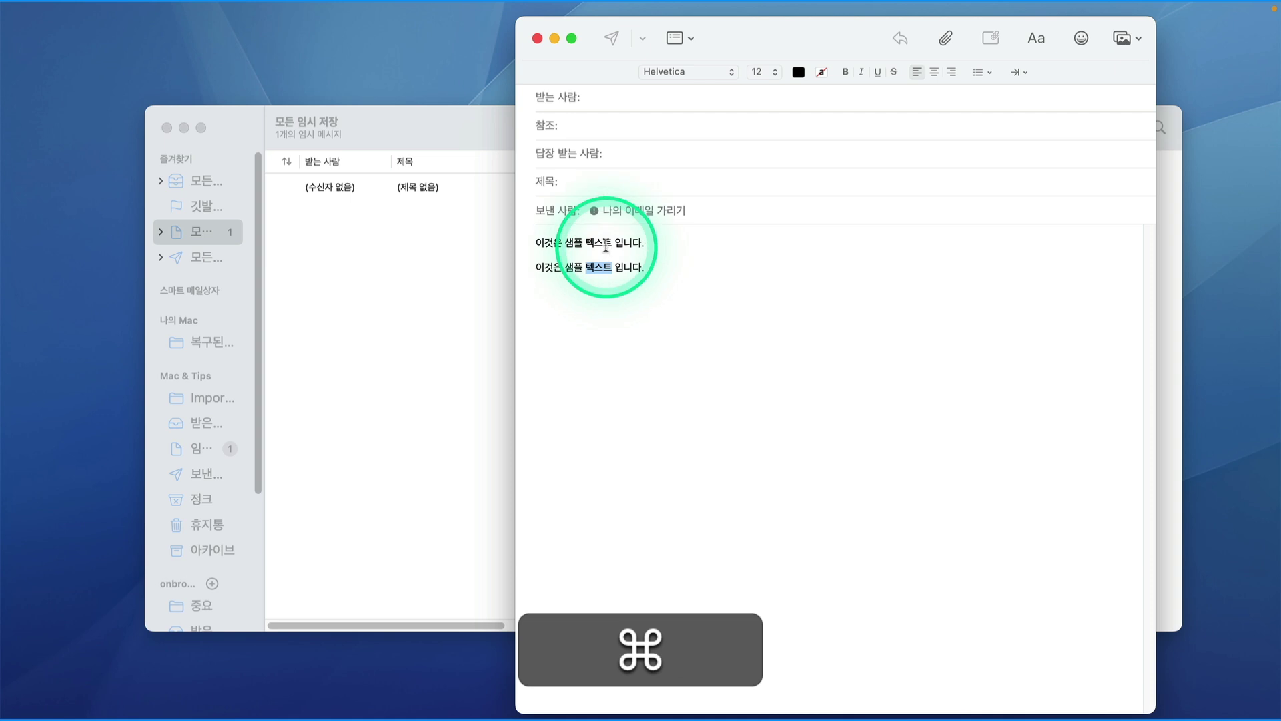
pyautogui.keyDown('super'); pyautogui.doubleClick(606, 245); pyautogui.keyUp('super')
pyautogui.keyDown('super'); pyautogui.doubleClick(574, 269); pyautogui.keyUp('super')
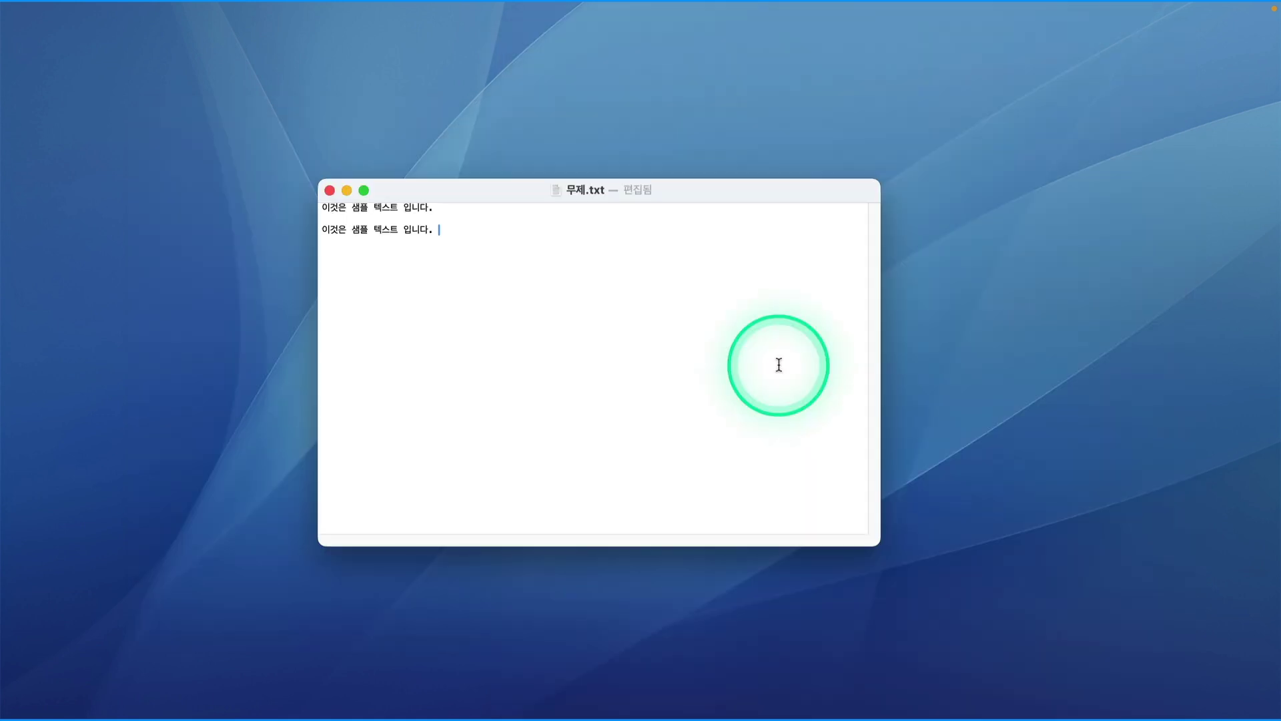
# Step: Switch to 무제.txt in TextEdit and try to select separate words together across both lines, ending with "텍스트" in each line
pyautogui.doubleClick(334, 207)
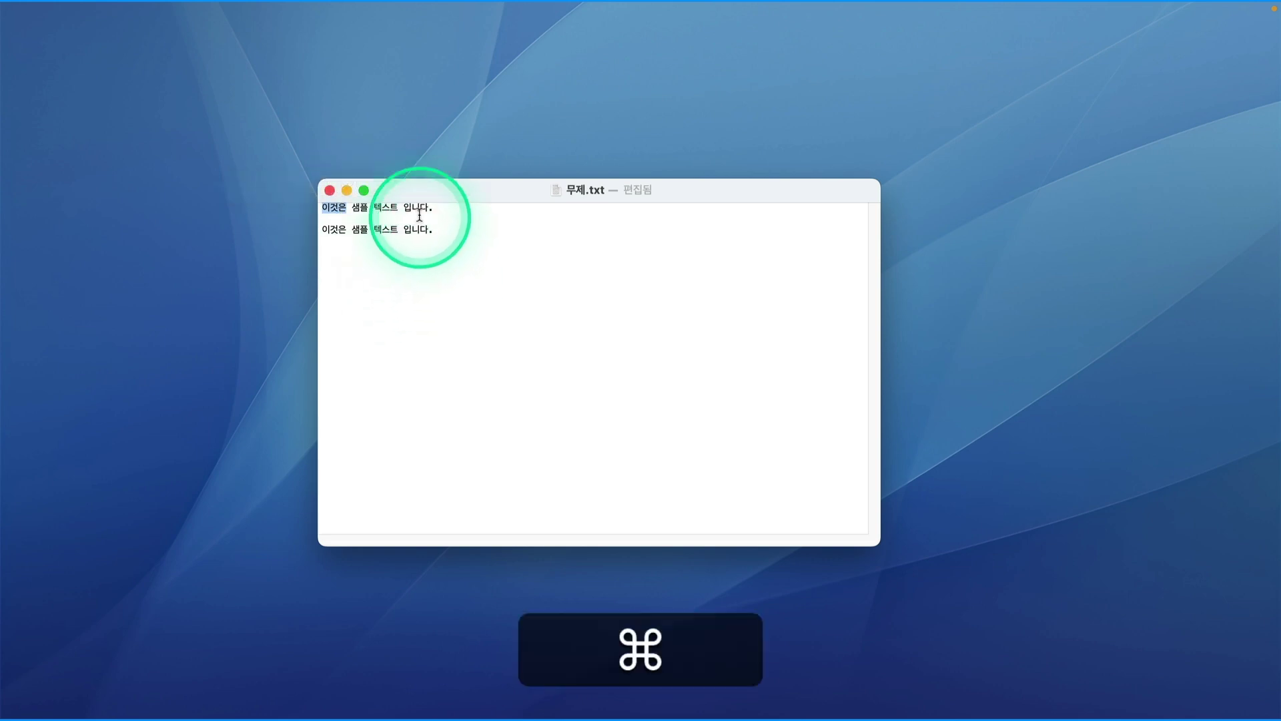
pyautogui.keyDown('super'); pyautogui.doubleClick(417, 210); pyautogui.keyUp('super')
pyautogui.keyDown('super'); pyautogui.doubleClick(376, 230); pyautogui.keyUp('super')
pyautogui.keyDown('super'); pyautogui.doubleClick(331, 230); pyautogui.keyUp('super')
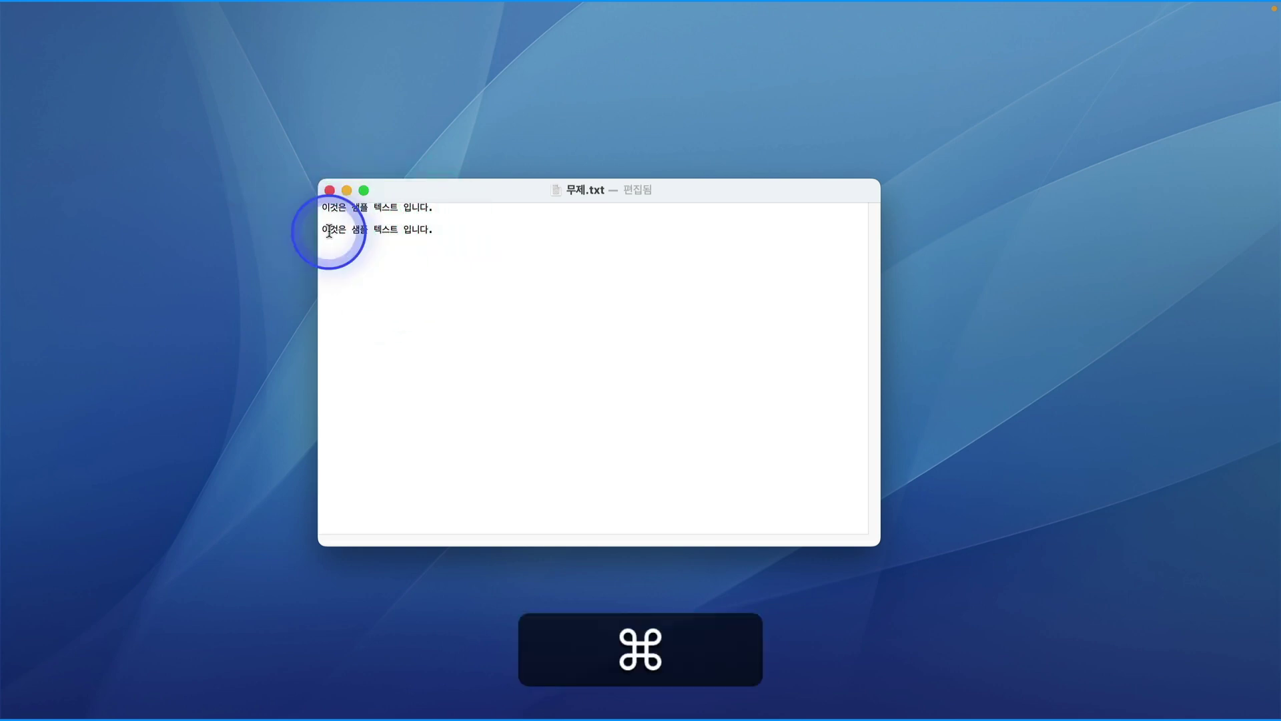
pyautogui.keyDown('super'); pyautogui.doubleClick(361, 209); pyautogui.keyUp('super')
pyautogui.keyDown('super'); pyautogui.doubleClick(363, 230); pyautogui.keyUp('super')
pyautogui.keyDown('super'); pyautogui.doubleClick(393, 208); pyautogui.keyUp('super')
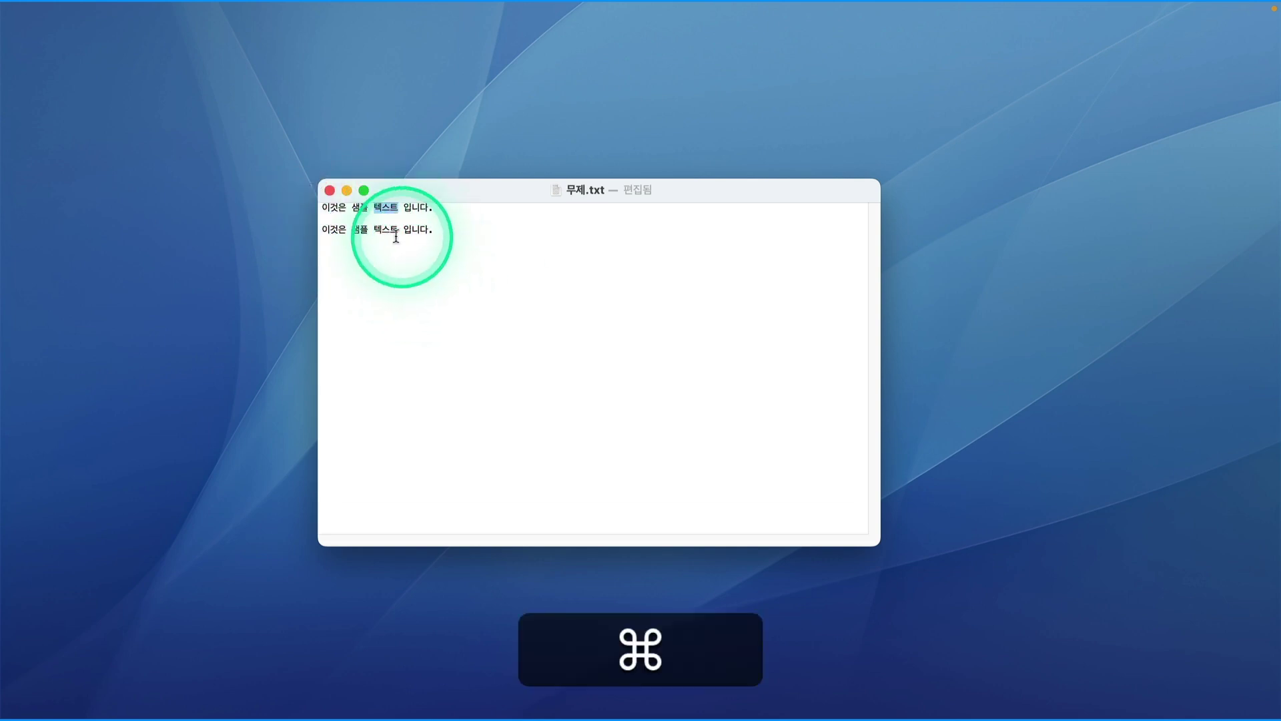
pyautogui.keyDown('super'); pyautogui.doubleClick(389, 231); pyautogui.keyUp('super')
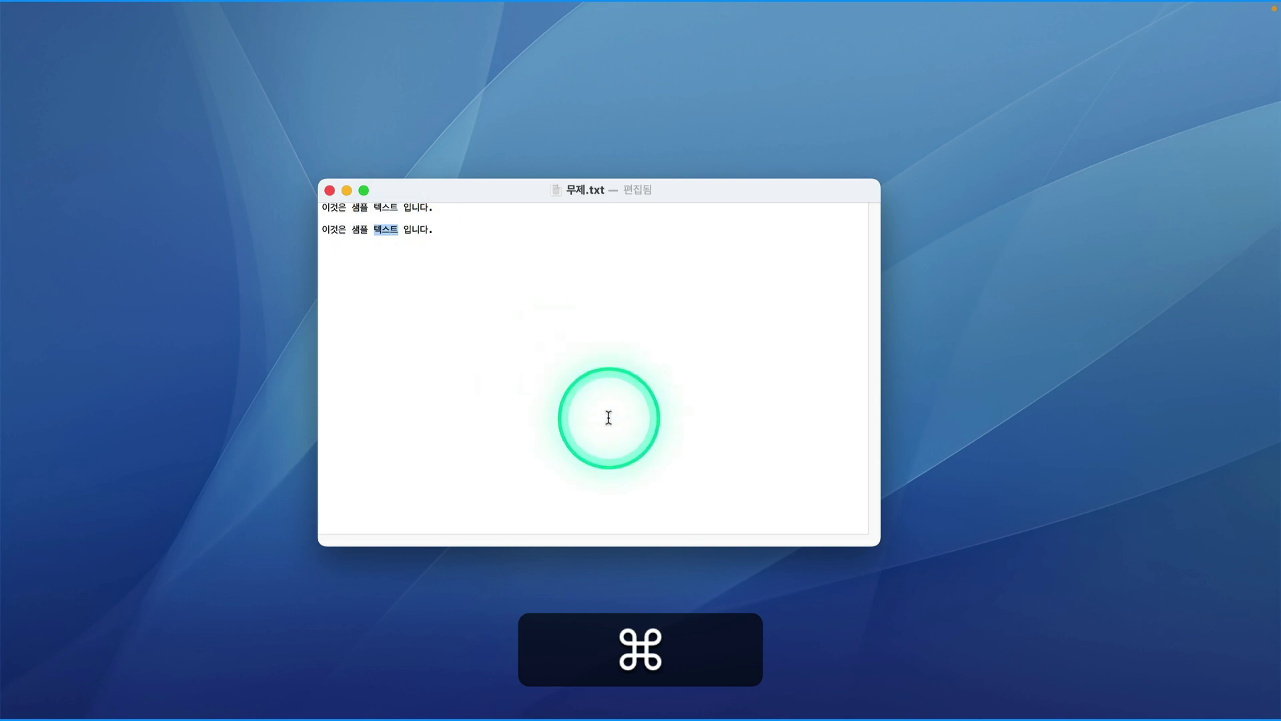